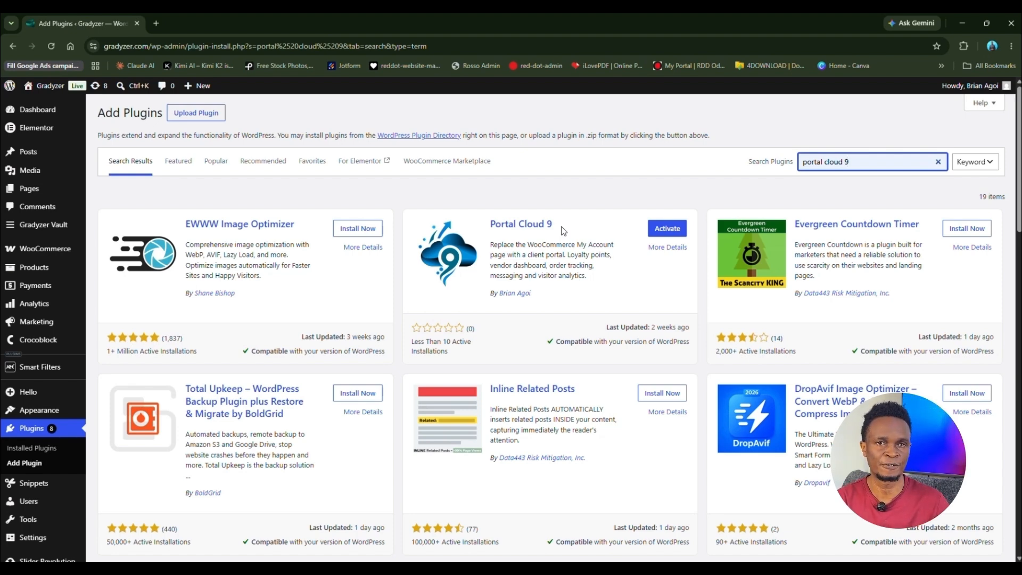
Step: Activate the Portal Cloud 9 plugin and review the Installed Plugins list
left_click(673, 237)
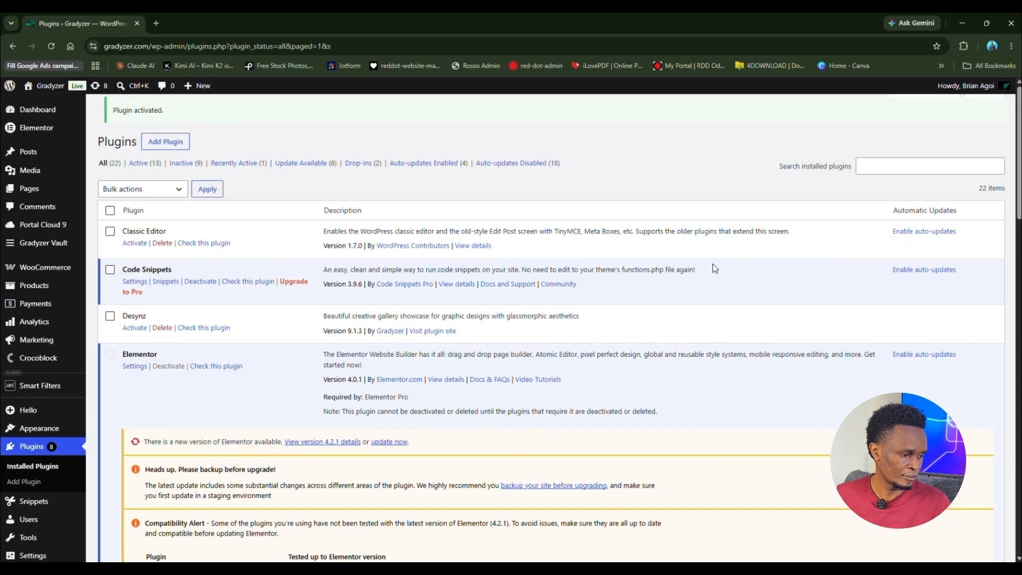
scroll(433, 339, "down", 12)
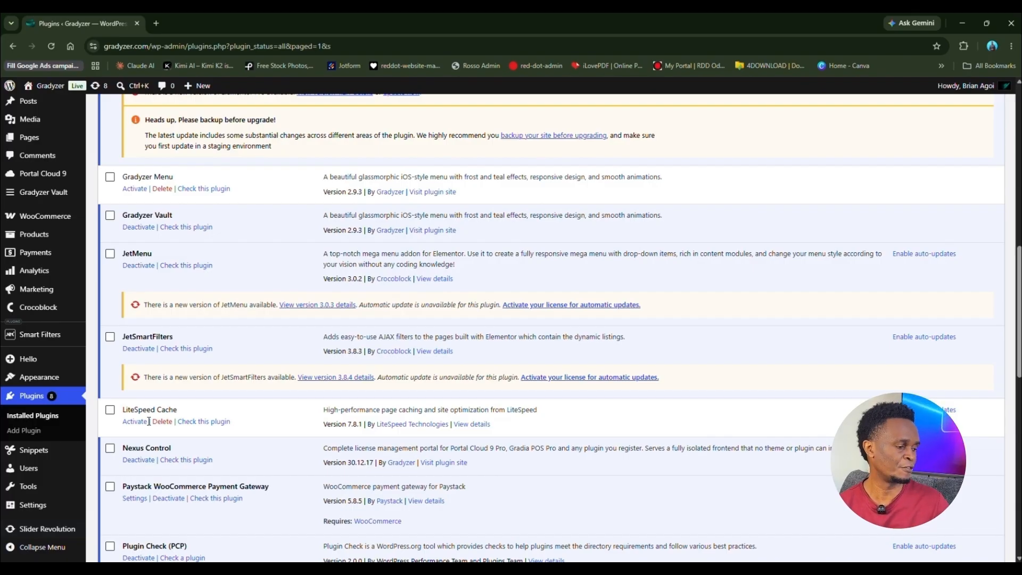
scroll(263, 269, "up", 4)
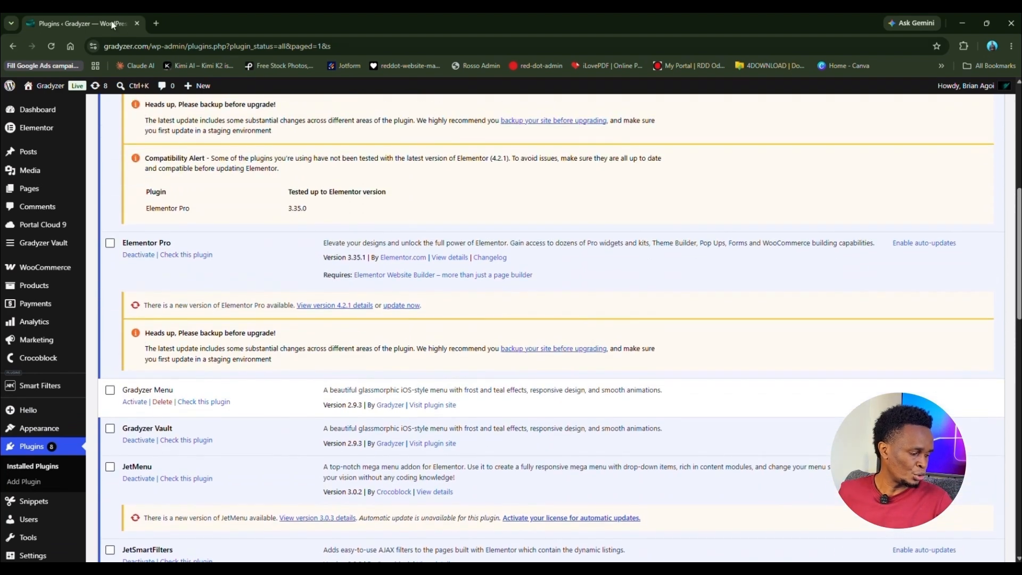
Step: In a new tab, load the Gradyzer user portal dashboard at gradyzer.com/user-portal/
left_click(157, 24)
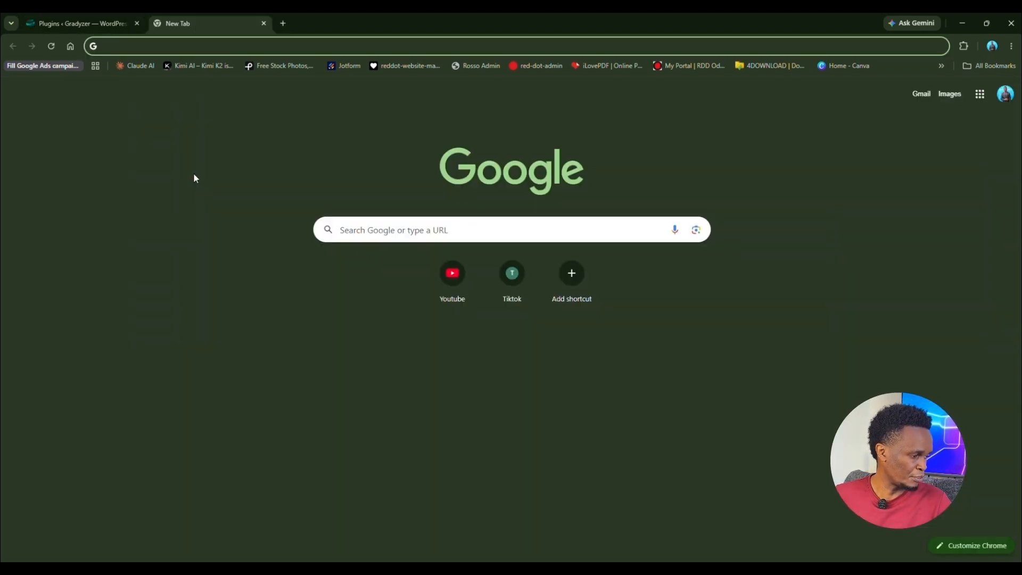
type("gradyzer.com/")
type("u")
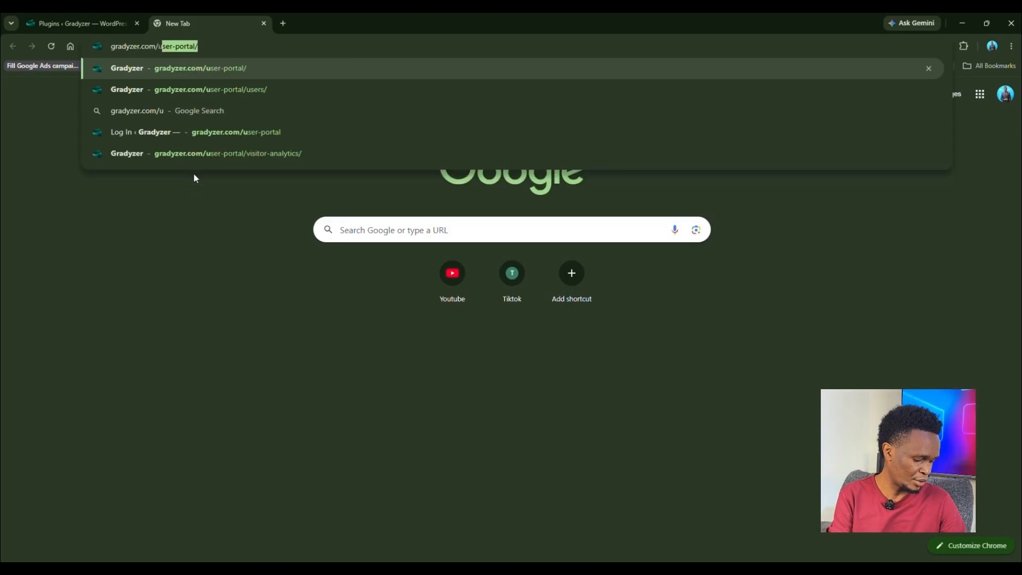
key("Right")
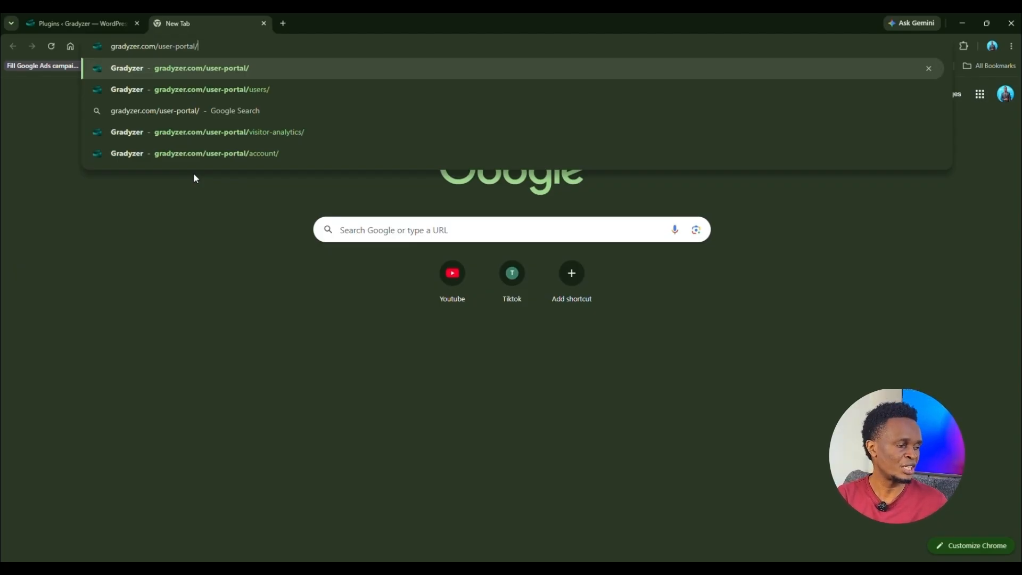
key("Return")
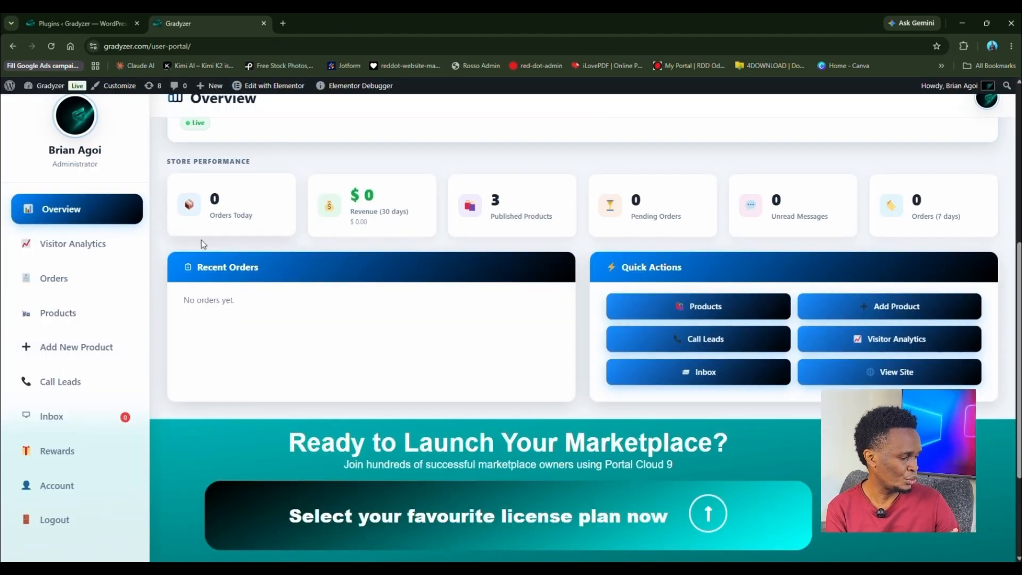
scroll(207, 242, "up", 3)
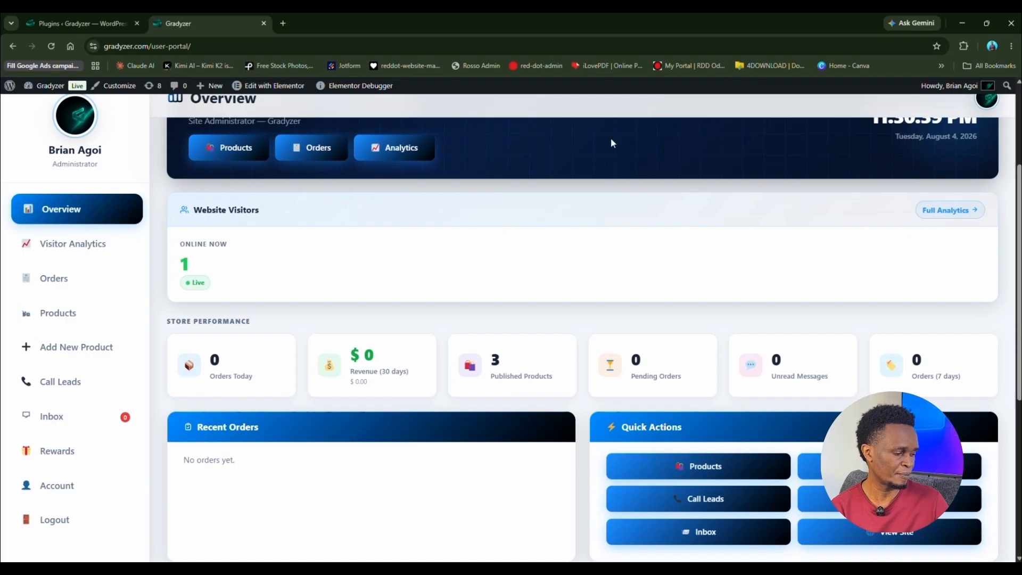
scroll(298, 346, "down", 2)
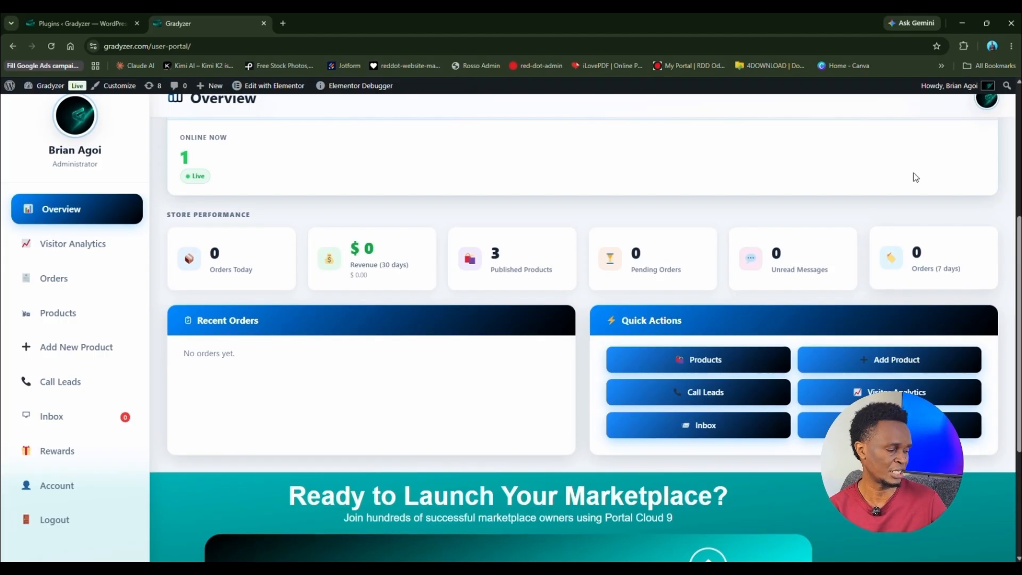
Step: View the portal Inbox, then open the Call Leads report showing 0 clicks, users and products
left_click(67, 418)
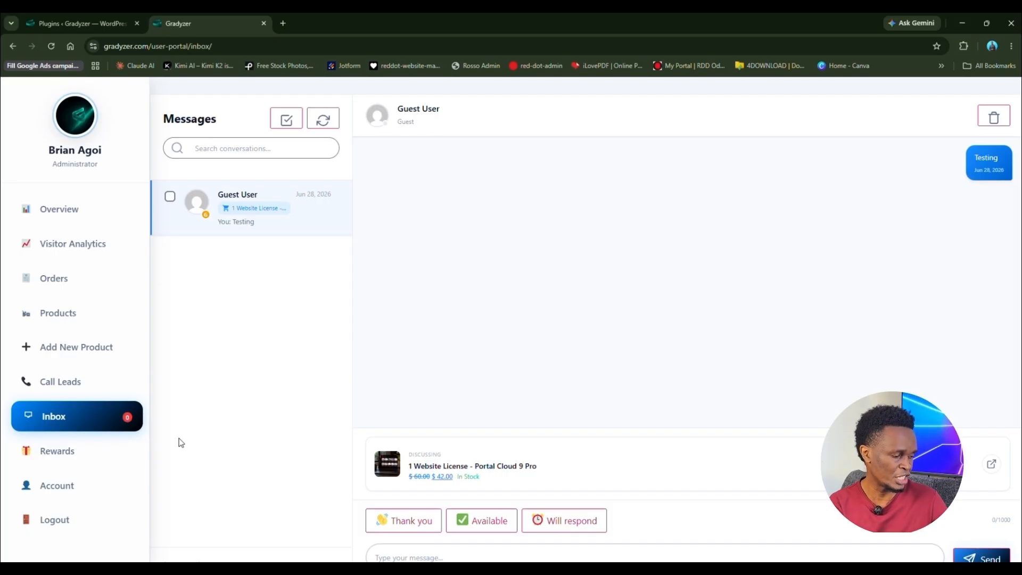
left_click(66, 390)
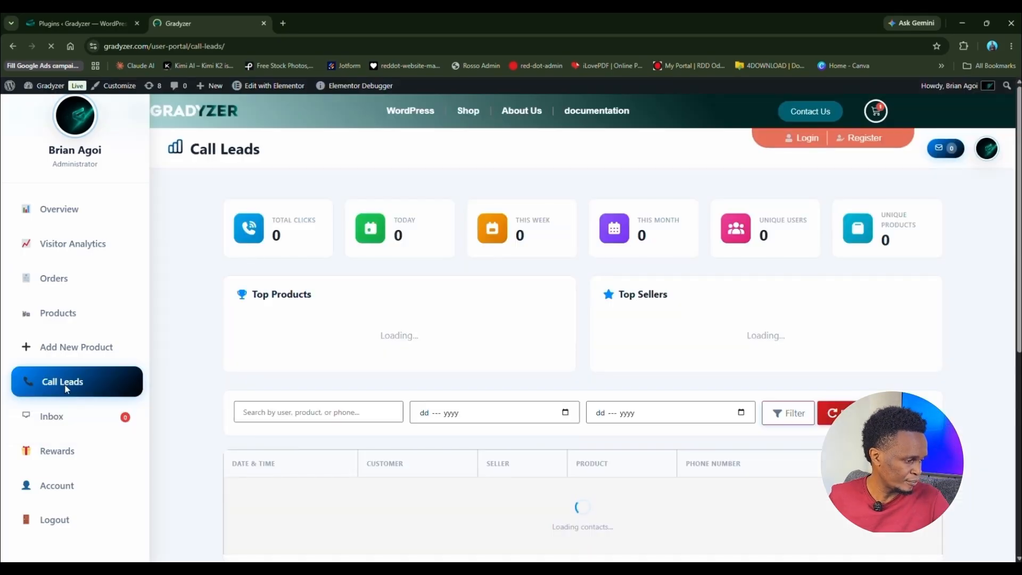
scroll(368, 404, "down", 5)
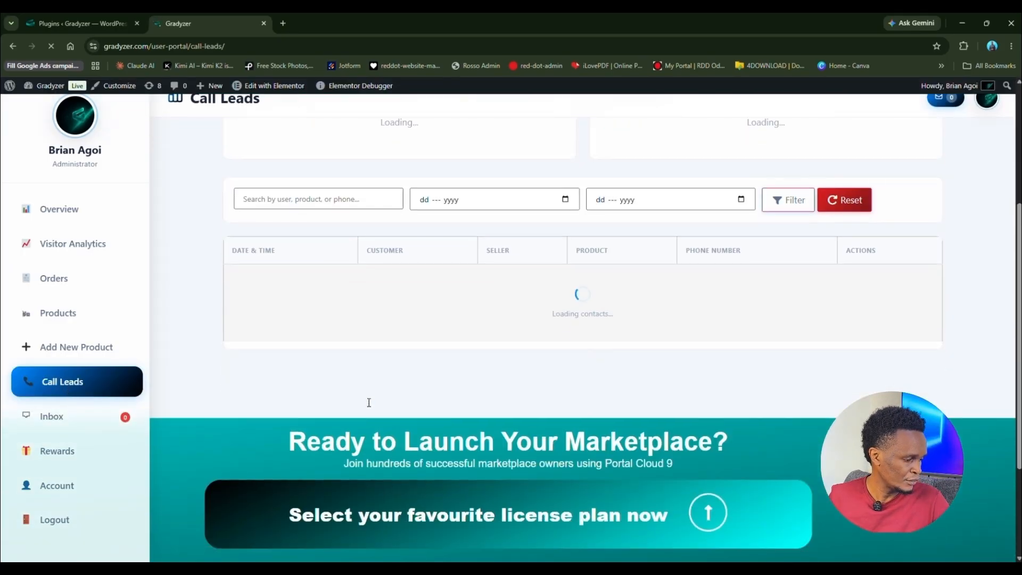
scroll(363, 398, "up", 5)
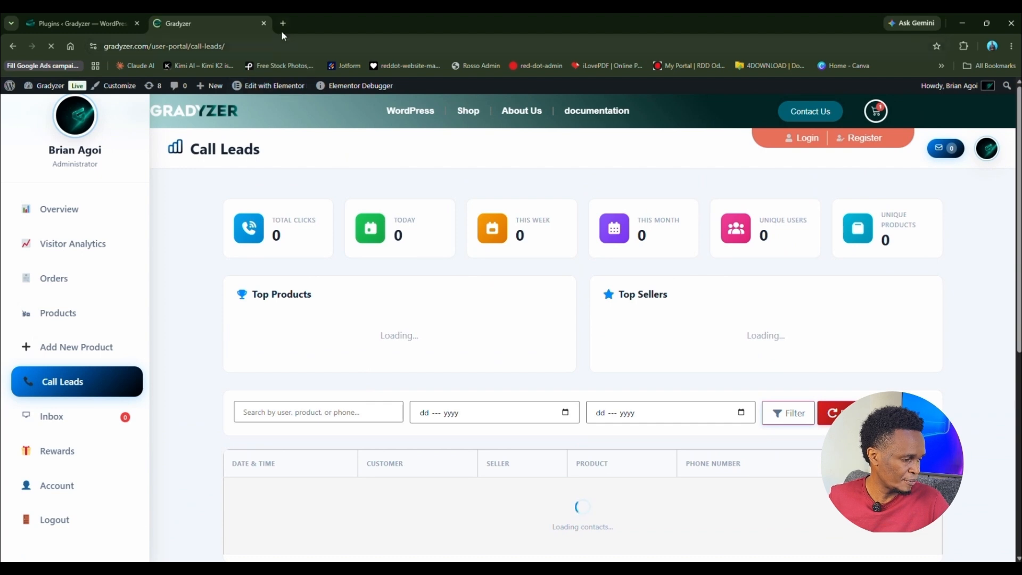
Step: In a new tab, go to gradyzer.com and view the $100, $60 and $42 license plans
left_click(281, 24)
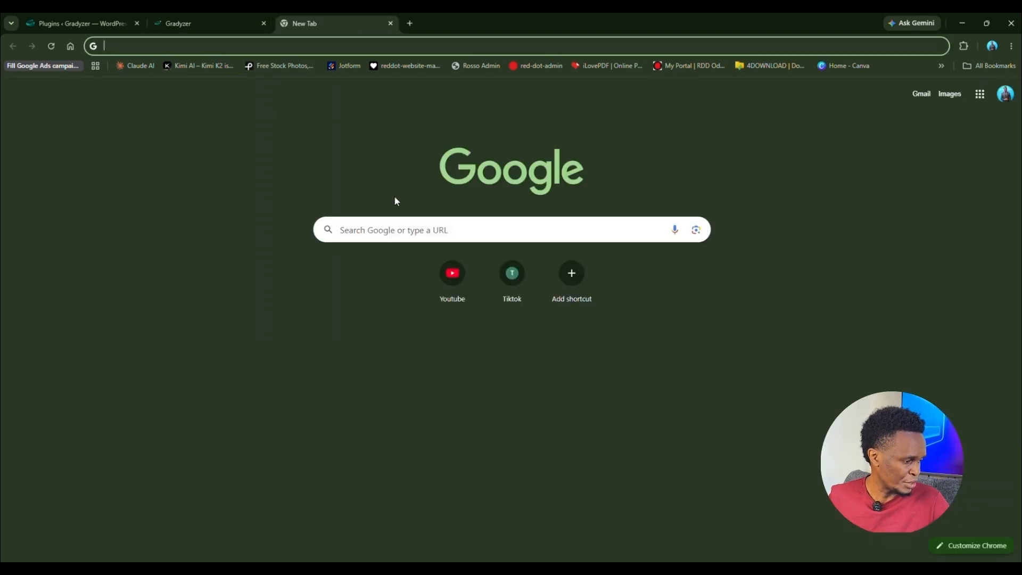
type("gr")
key("Right")
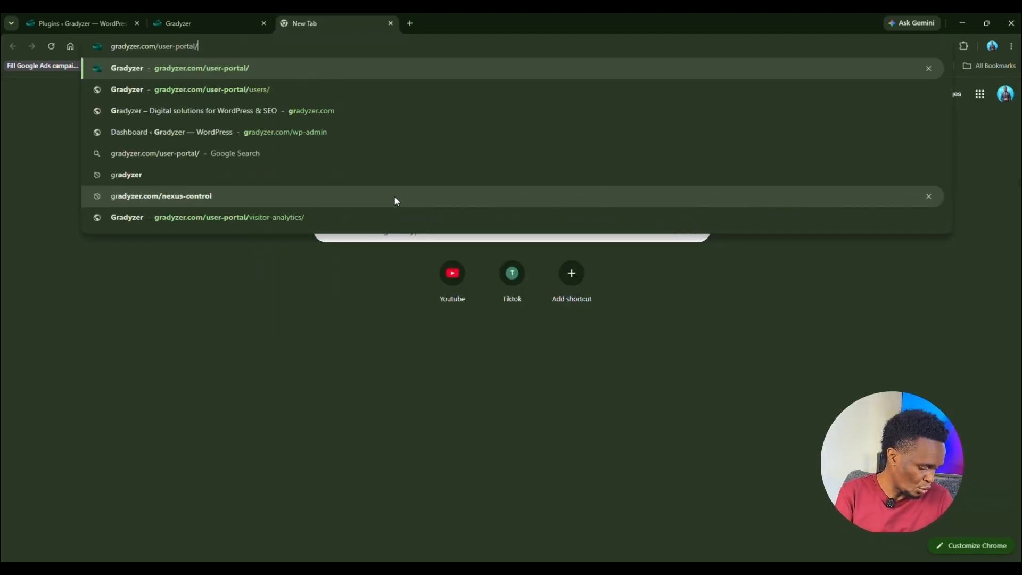
key("BackSpace")
key("BackSpace")
key("BackSpace")
key("BackSpace")
key("BackSpace")
key("BackSpace")
key("BackSpace")
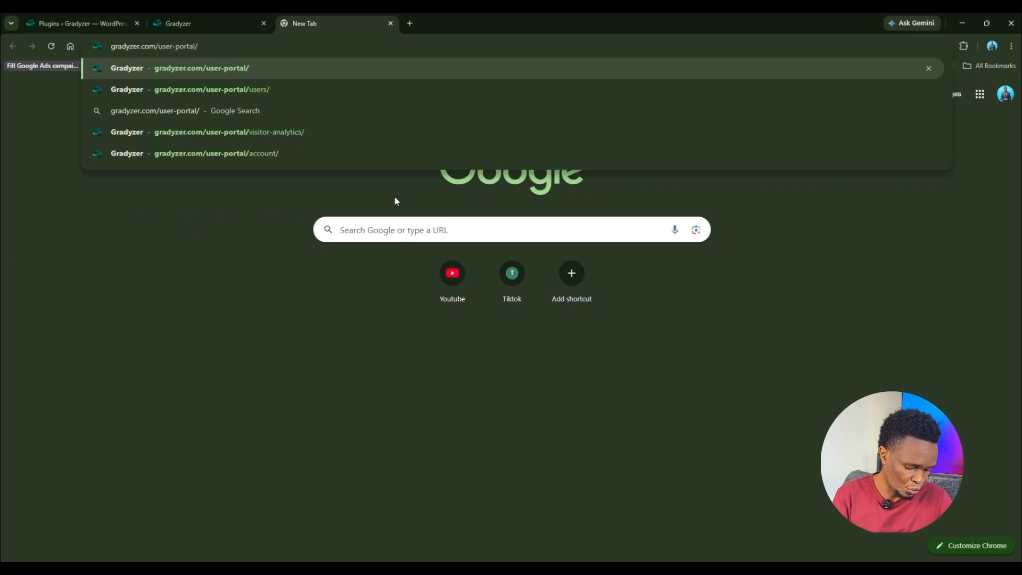
key("BackSpace")
key("BackSpace")
key("BackSpace")
key("BackSpace")
key("BackSpace")
key("BackSpace")
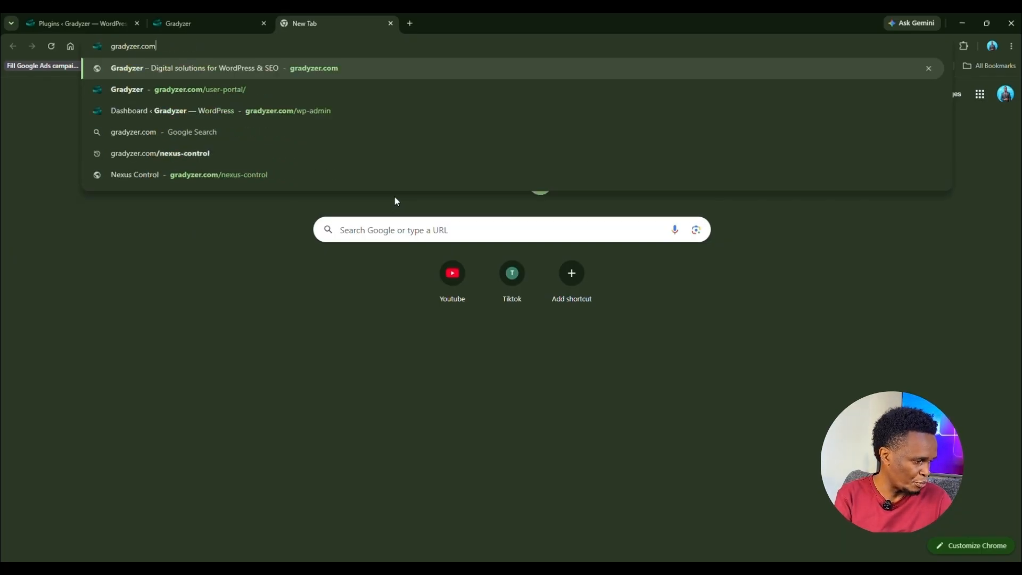
key("Return")
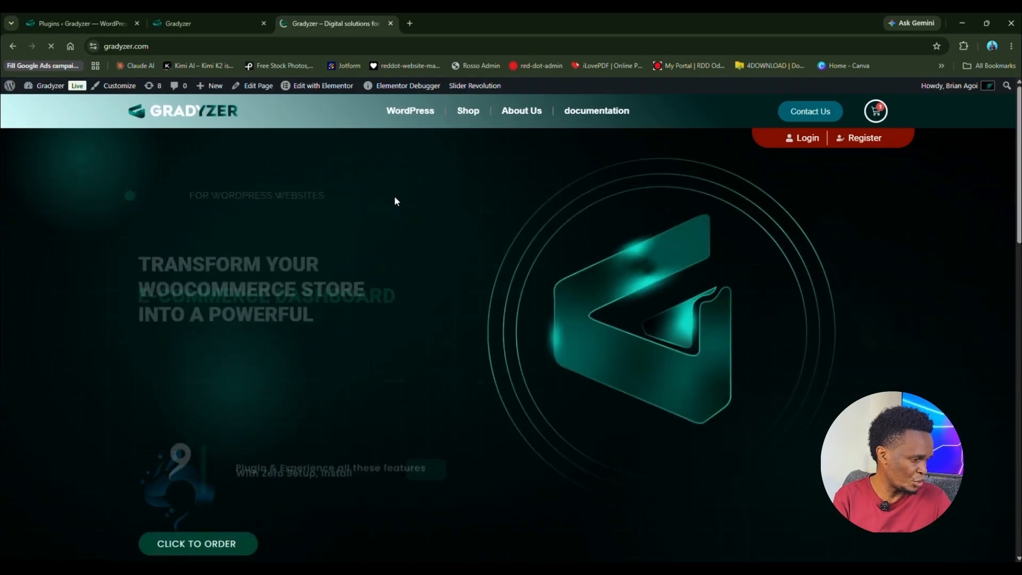
scroll(410, 293, "down", 10)
scroll(414, 376, "down", 4)
scroll(413, 381, "up", 1)
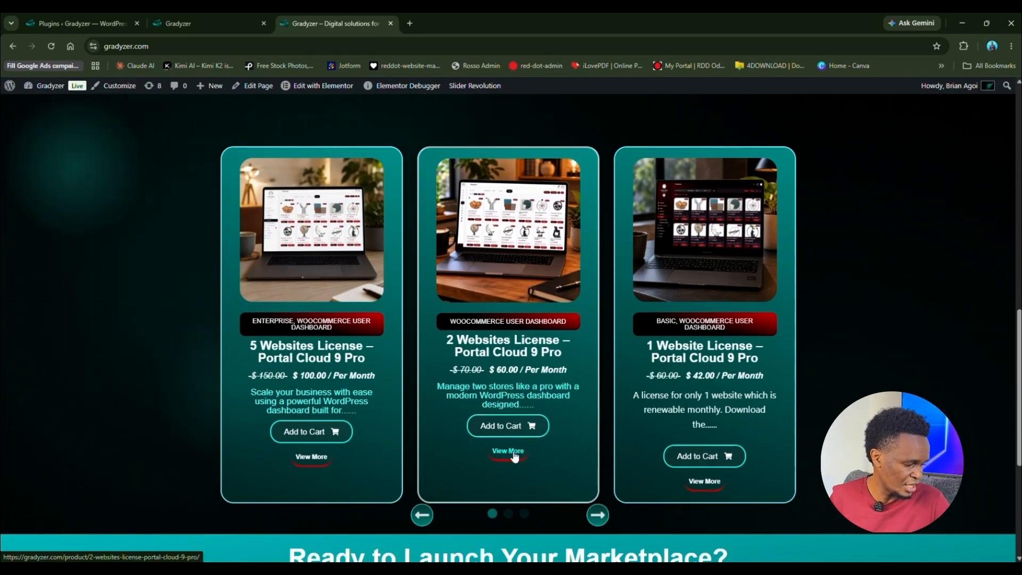
Step: Open and browse the 1 Website License – Portal Cloud 9 Pro product page ($42)
left_click(707, 483)
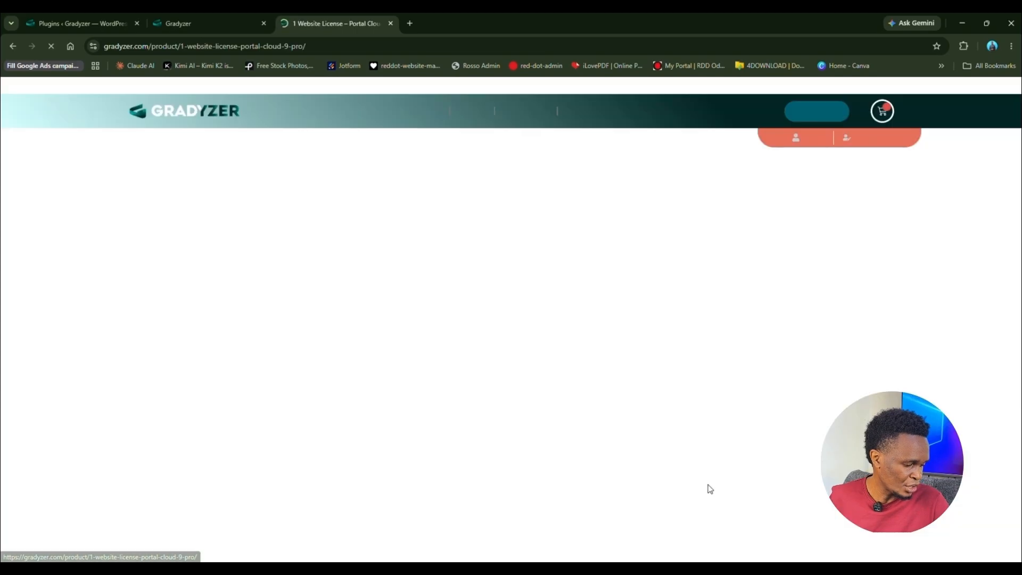
scroll(700, 463, "down", 10)
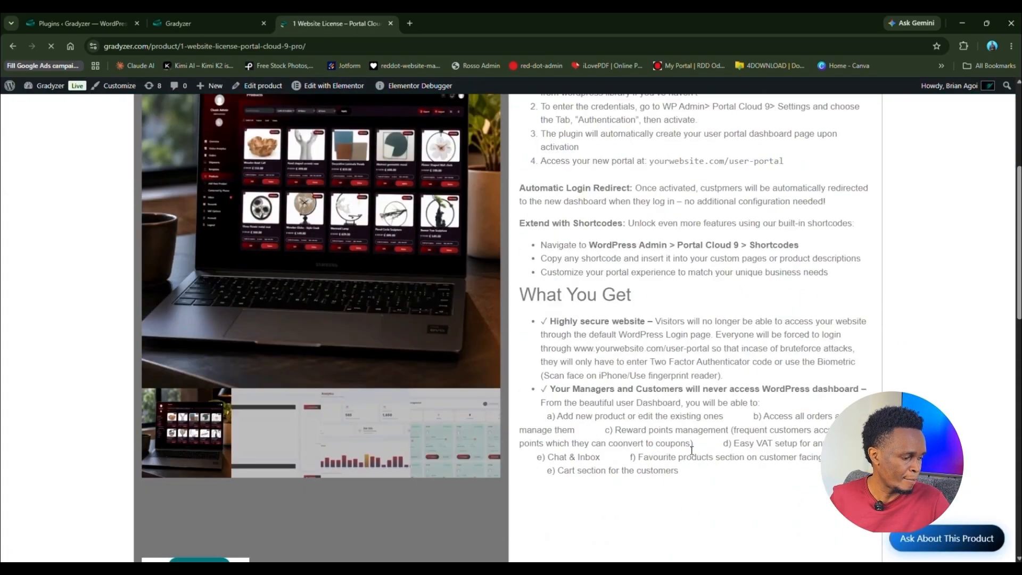
scroll(691, 447, "down", 5)
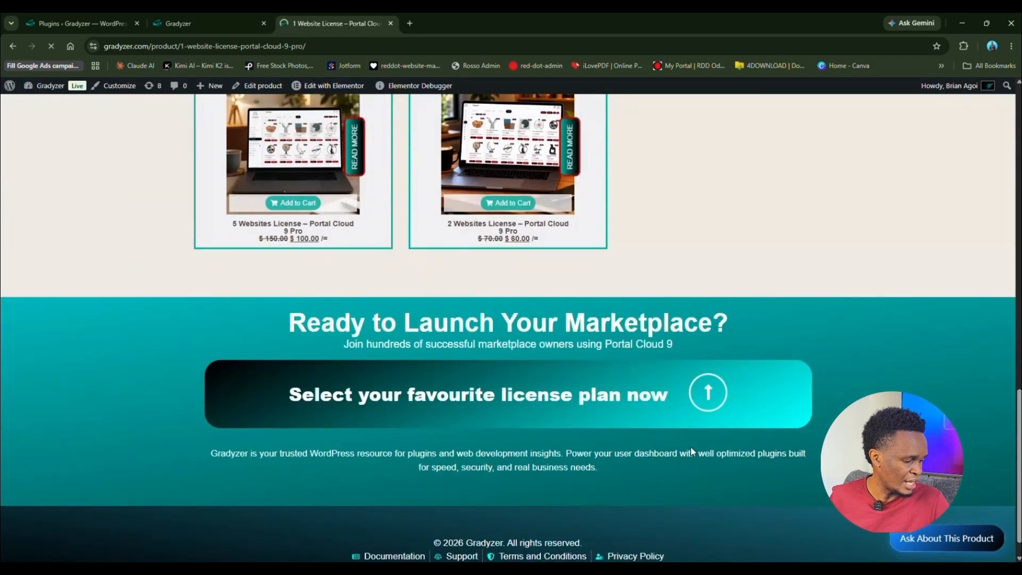
scroll(690, 447, "up", 5)
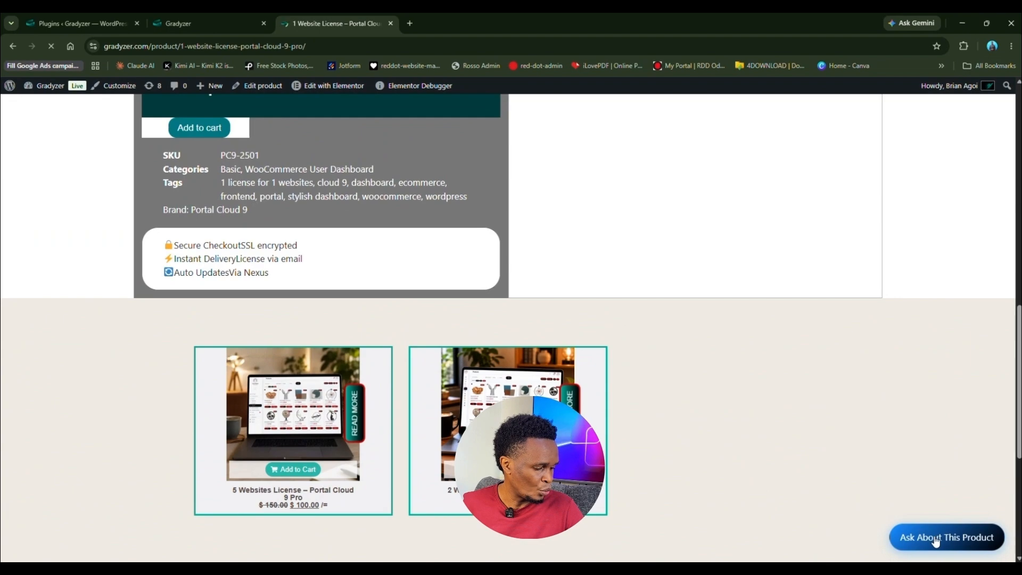
scroll(916, 541, "up", 10)
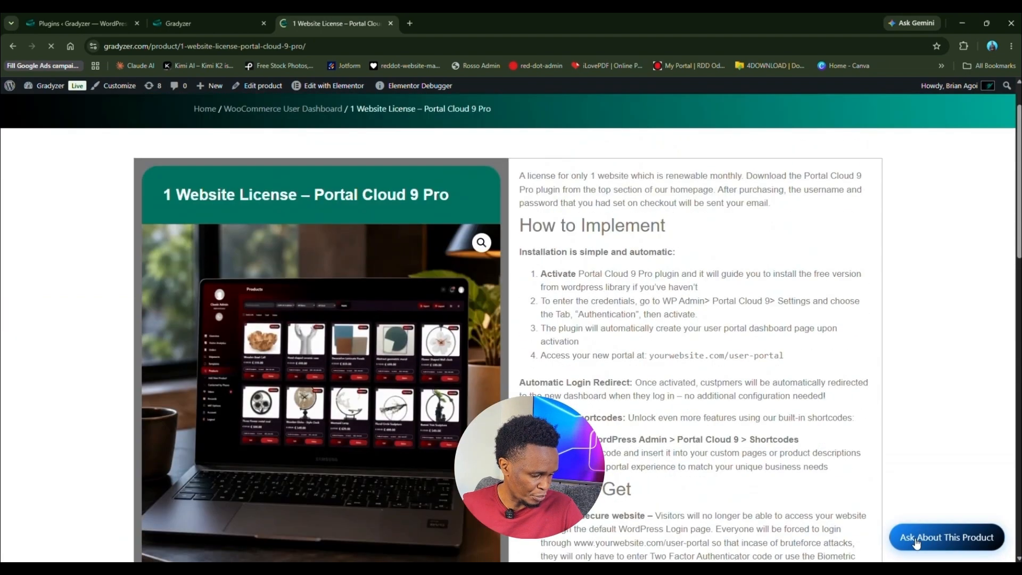
scroll(916, 541, "down", 3)
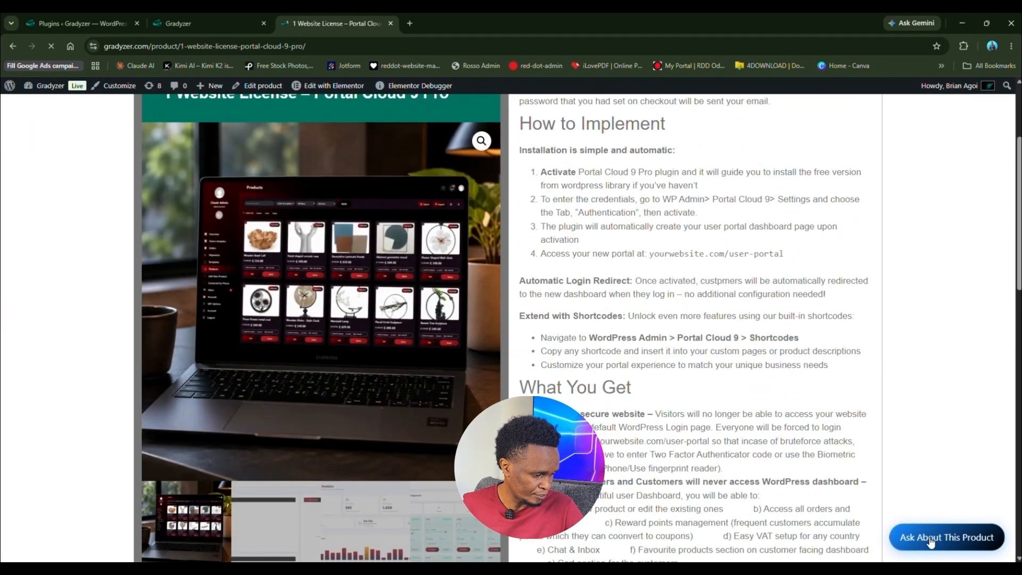
Step: Preview and close the Ask About This Product inquiry form, then start a blank tab
left_click(917, 541)
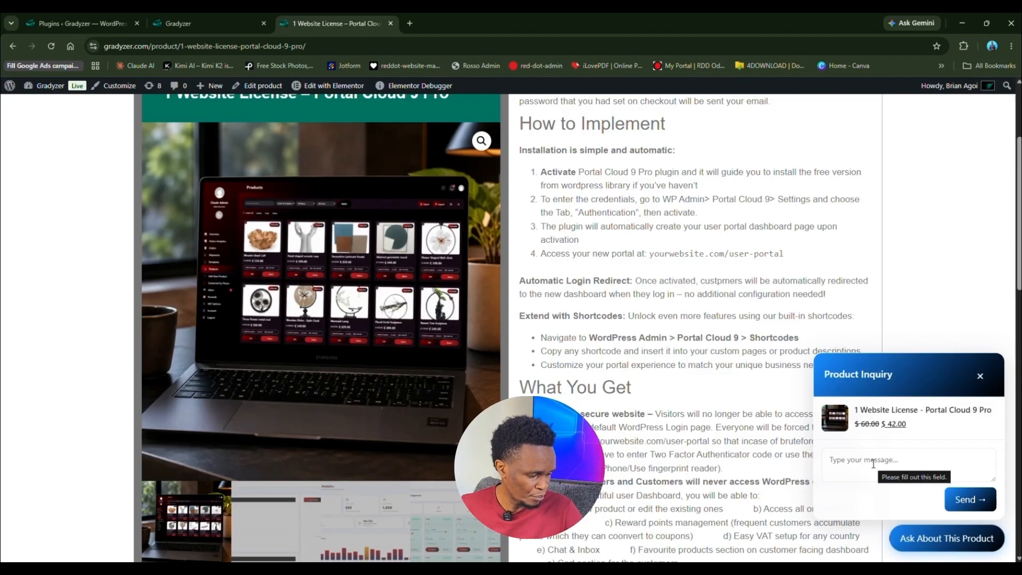
scroll(876, 466, "down", 8)
scroll(876, 466, "up", 11)
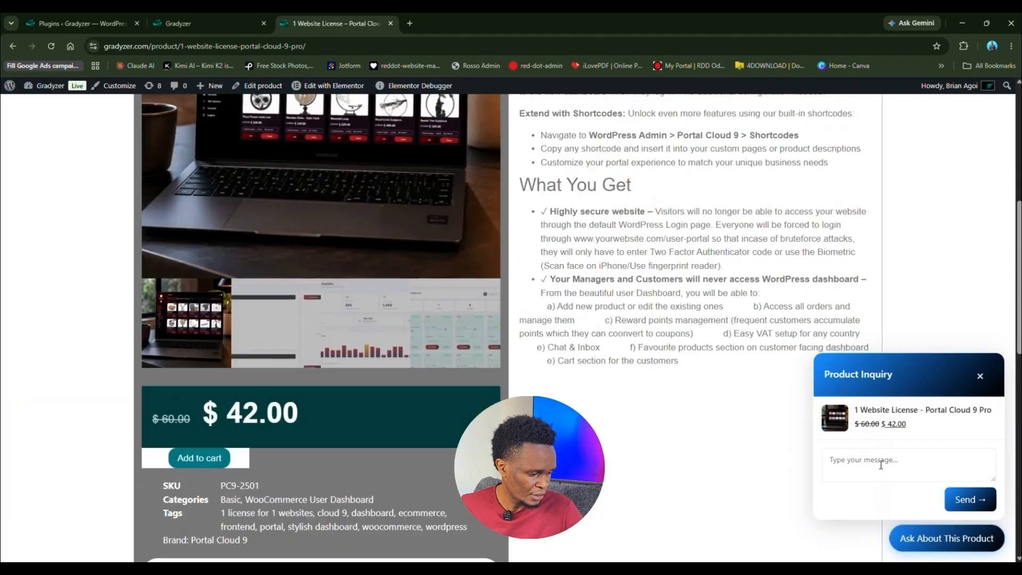
left_click(984, 380)
scroll(693, 441, "down", 3)
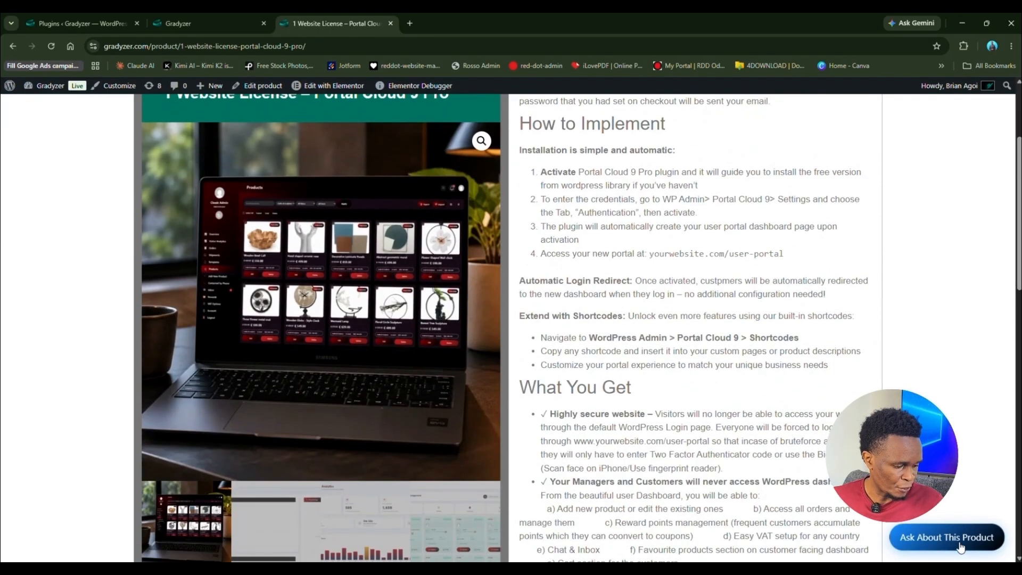
left_click(406, 23)
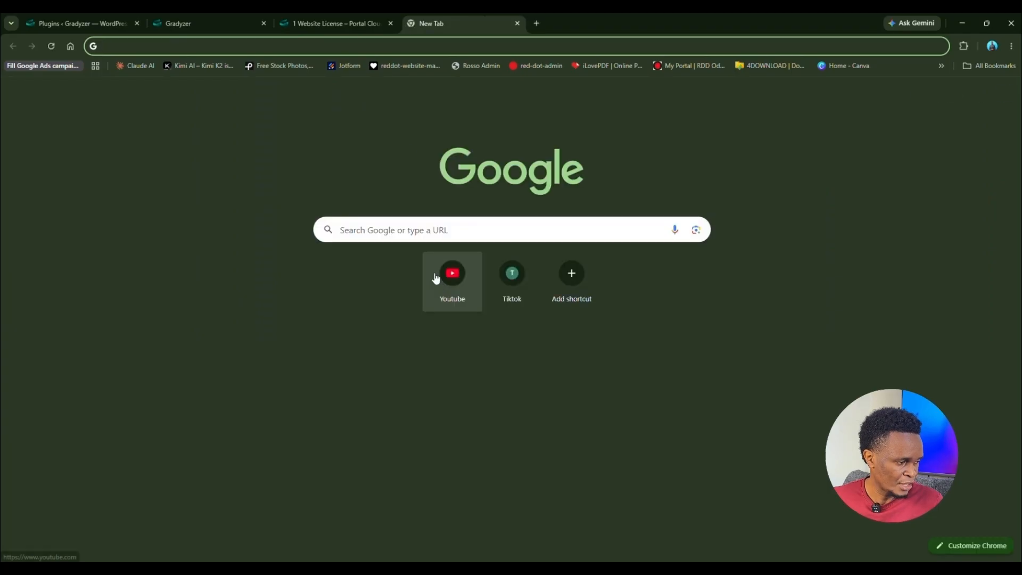
Step: Go to huudyare.net and view the Hisense 75" 4K TV product page (KSh 160,000)
type("hu")
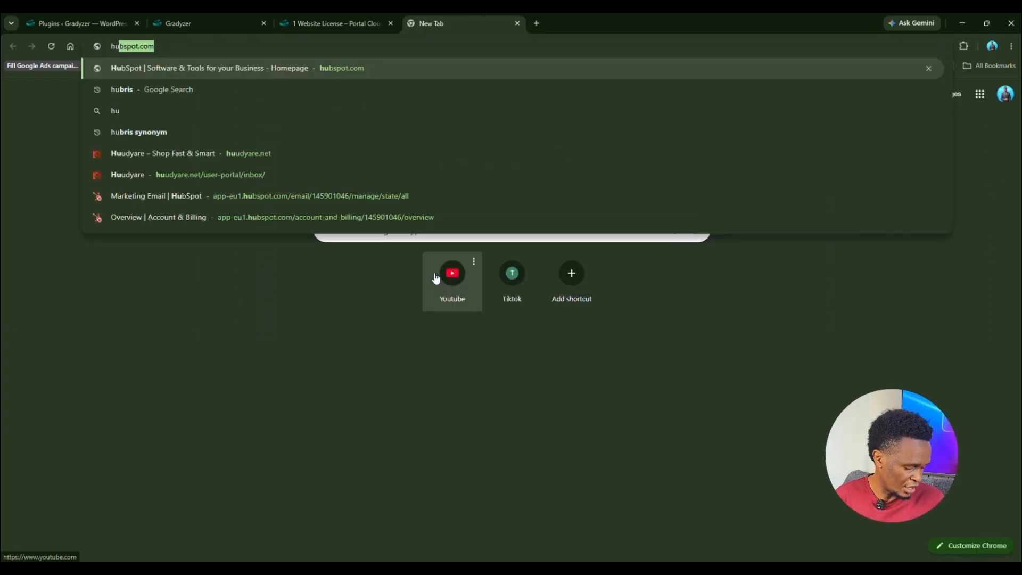
type("u")
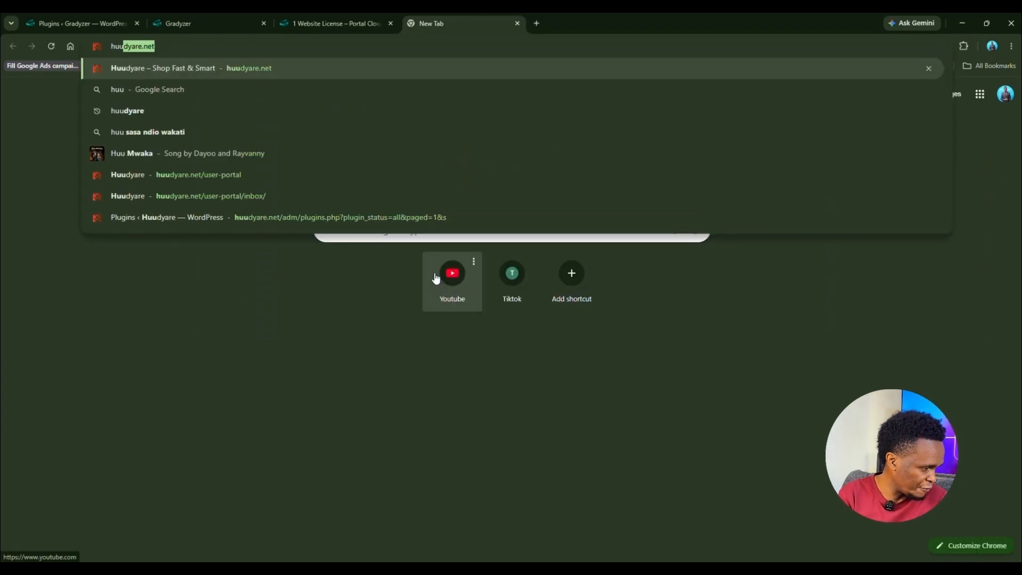
key("Return")
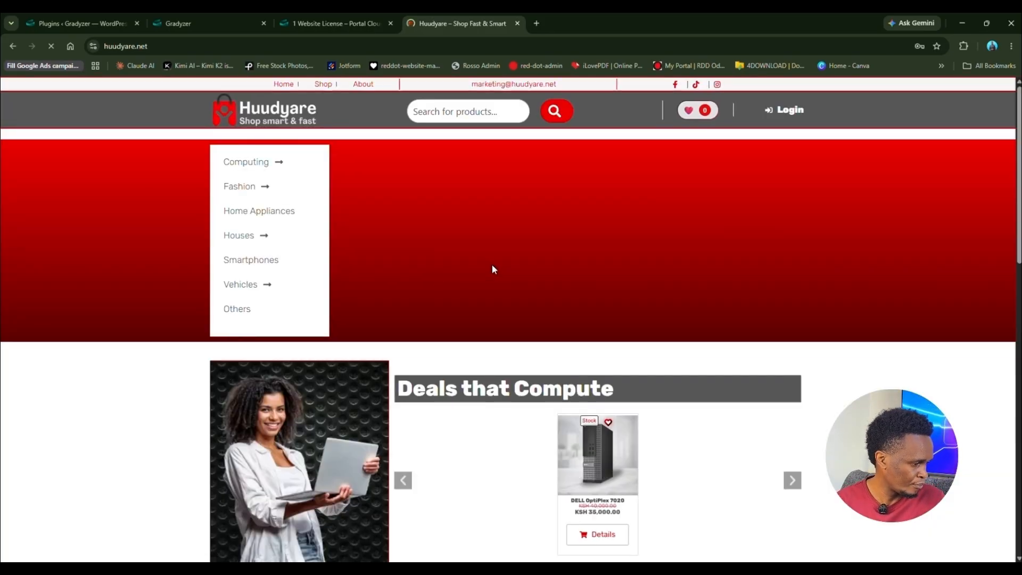
scroll(498, 277, "down", 4)
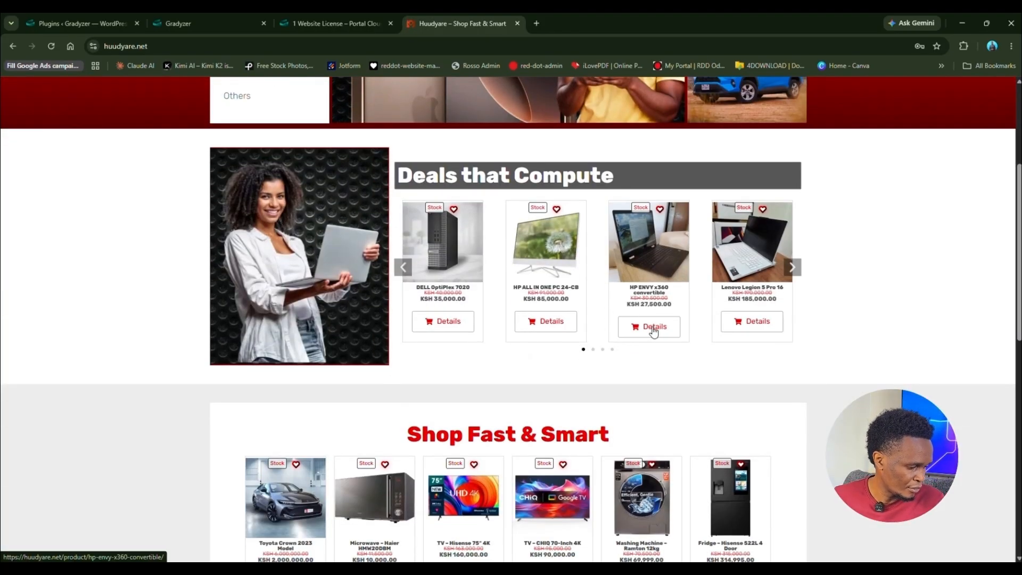
scroll(650, 330, "down", 2)
scroll(652, 335, "down", 1)
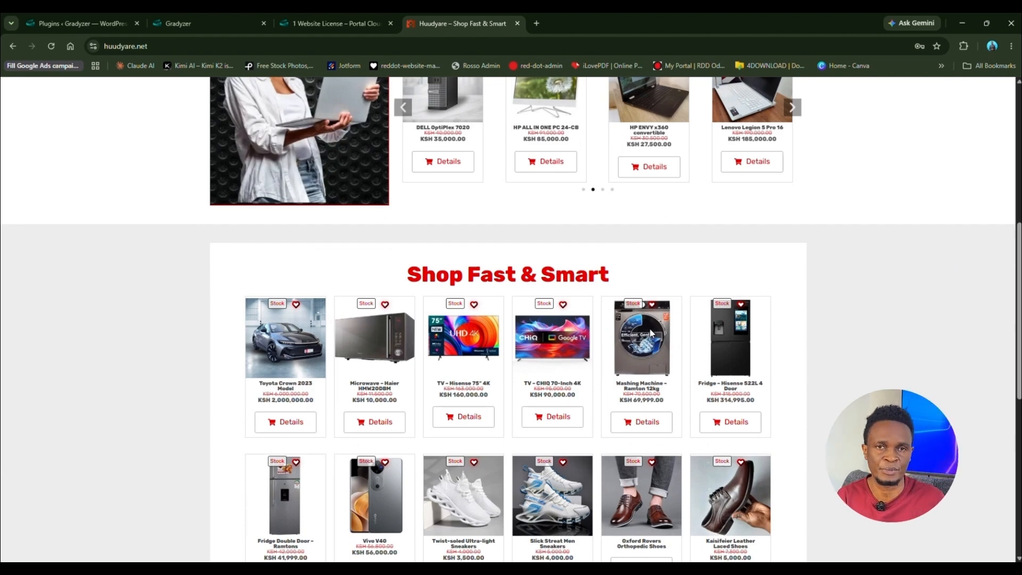
left_click(475, 417)
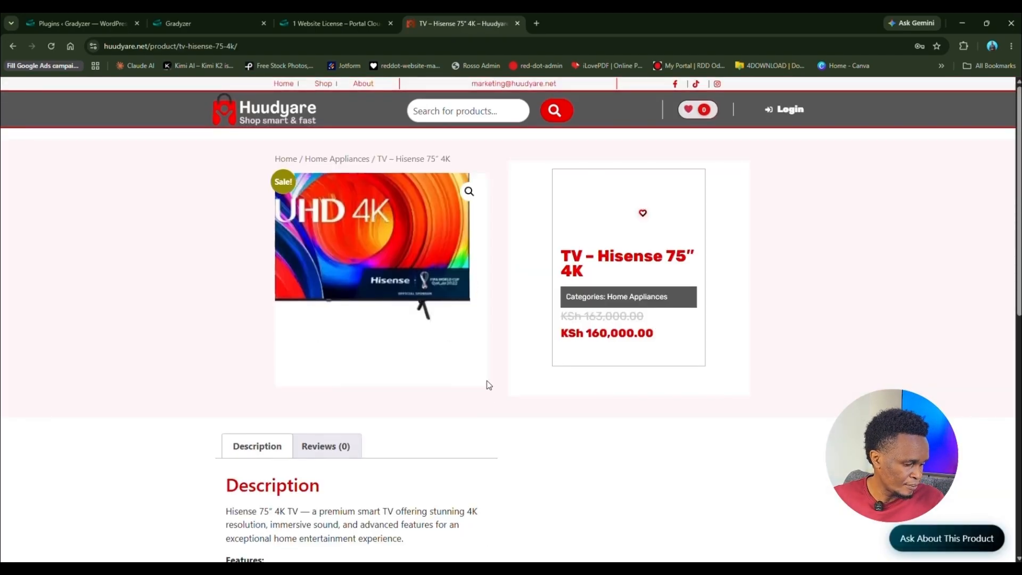
scroll(479, 367, "down", 10)
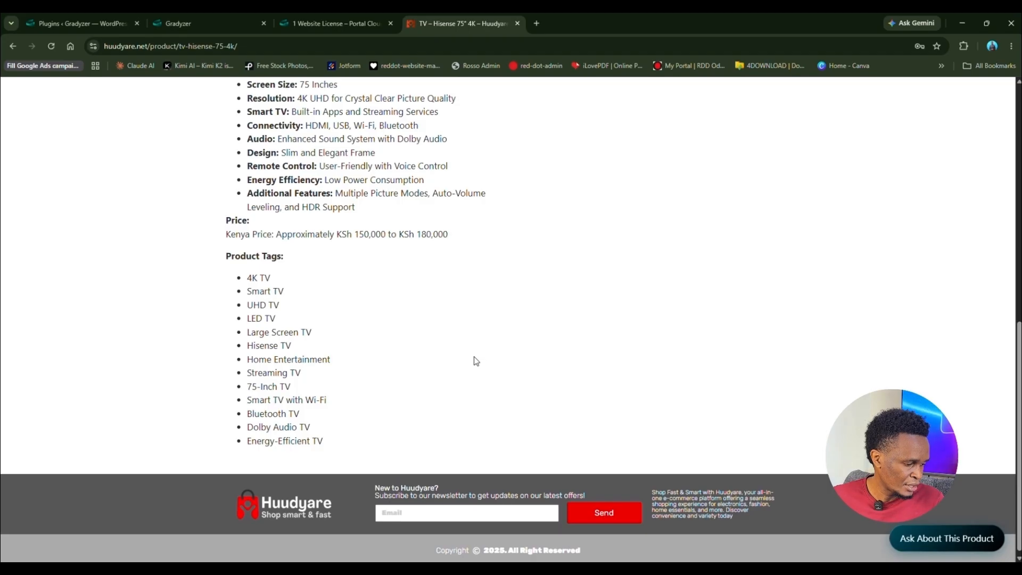
scroll(476, 361, "up", 15)
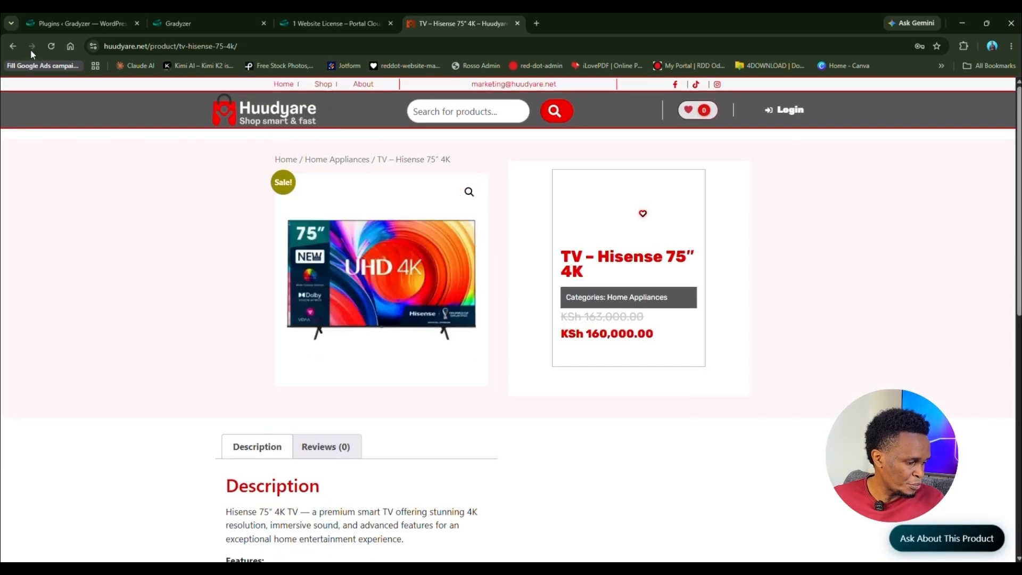
Step: Return to the store homepage and open the Toyota Crown 2023 Model in a new tab
left_click(13, 47)
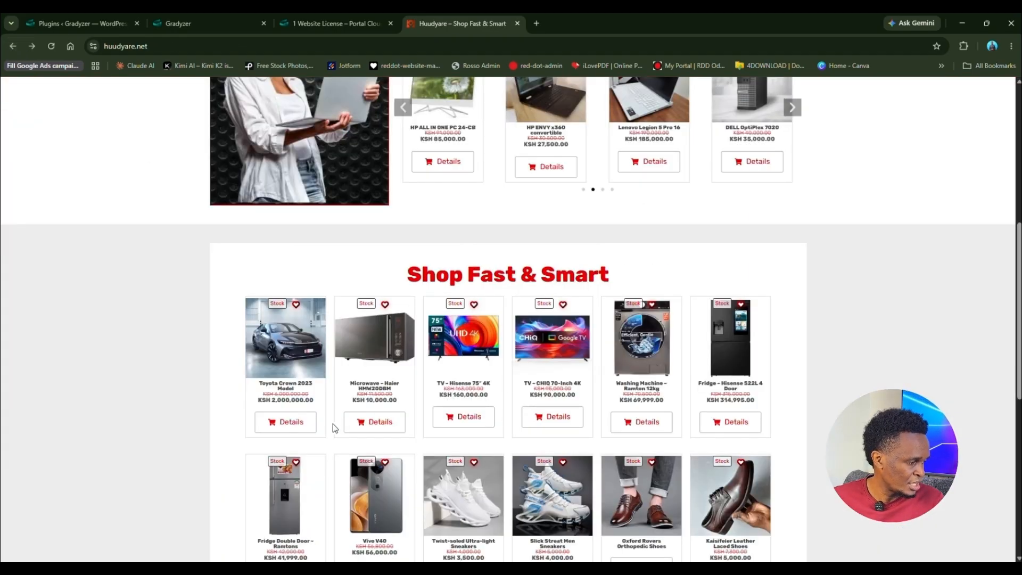
right_click(302, 431)
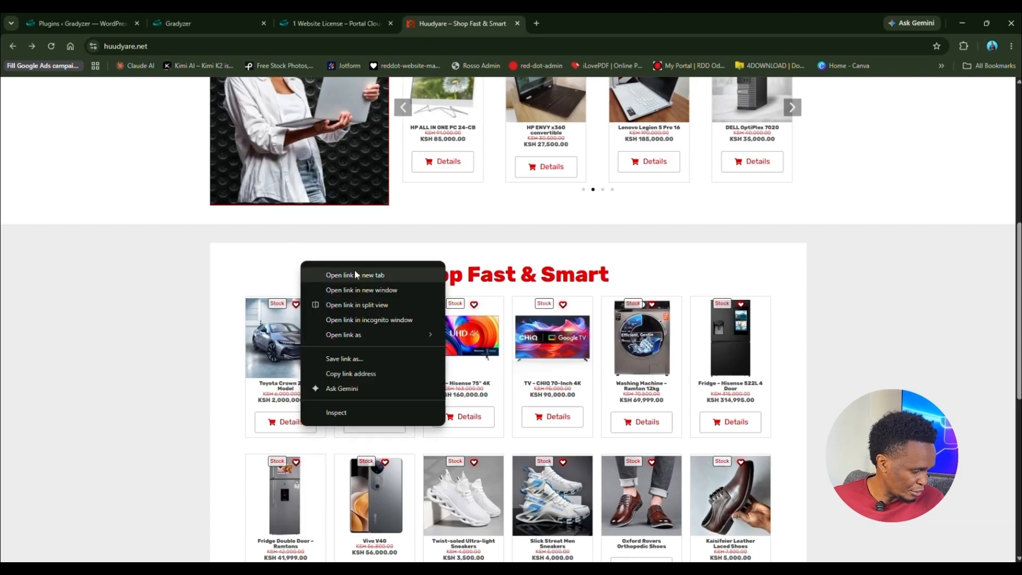
left_click(355, 271)
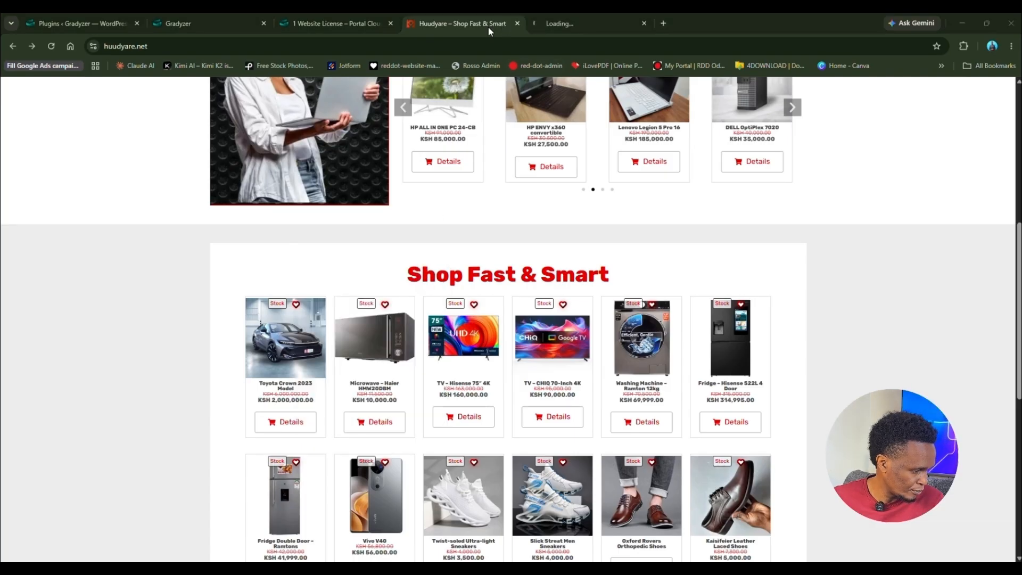
left_click(601, 23)
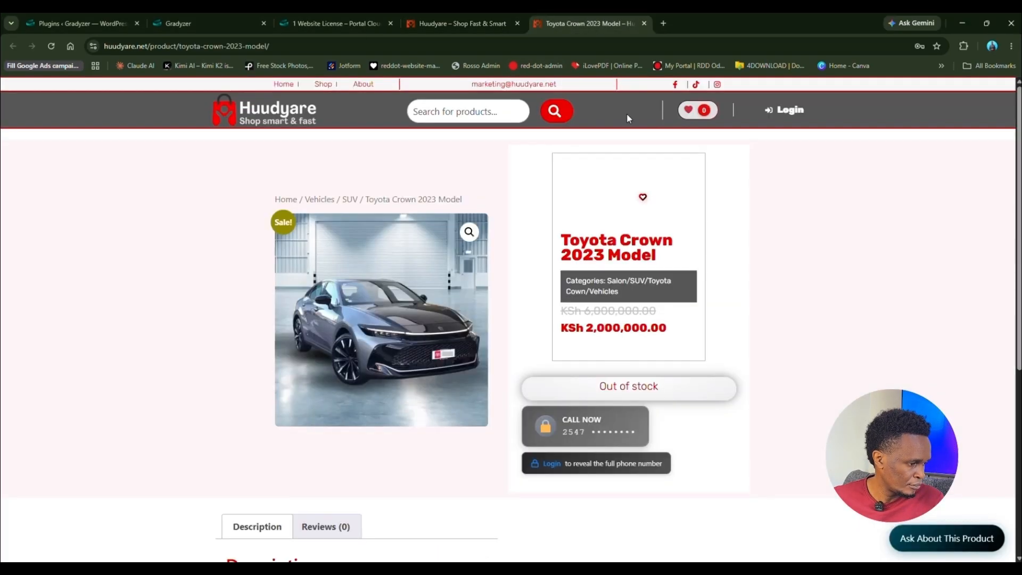
scroll(647, 330, "down", 2)
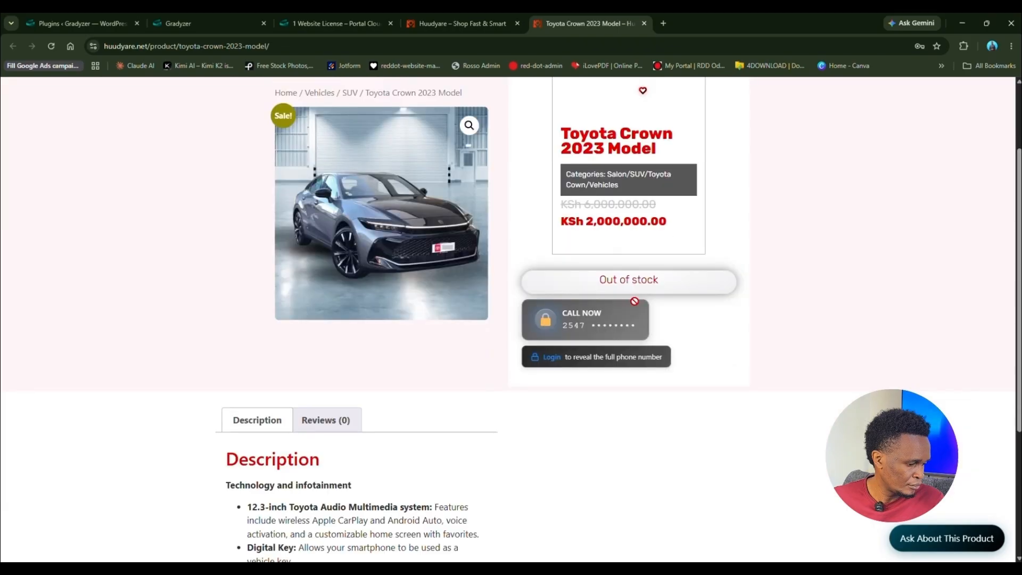
scroll(641, 317, "up", 2)
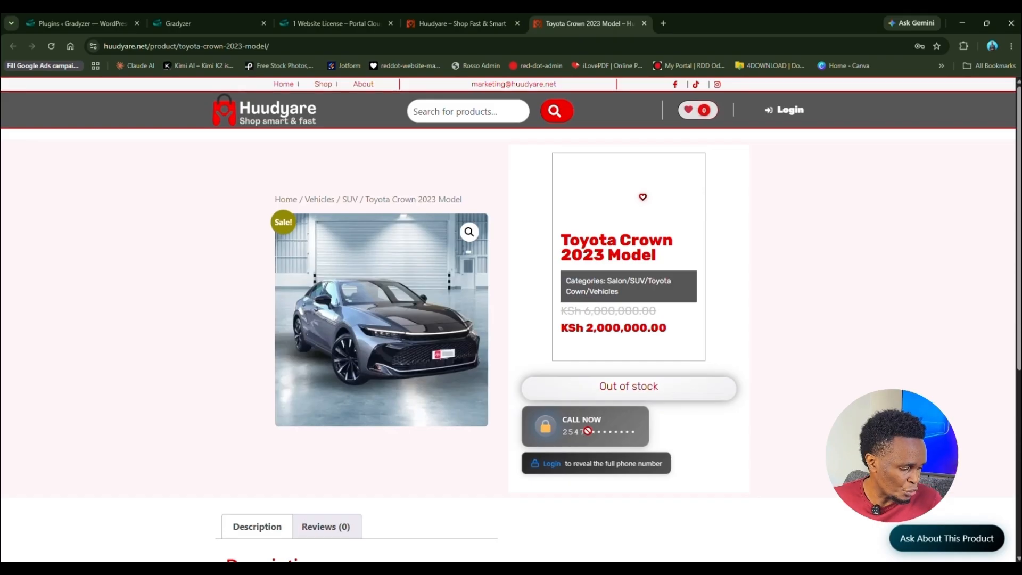
Step: Sign in with the saved administrator account and dismiss the two-factor prompt
left_click(551, 465)
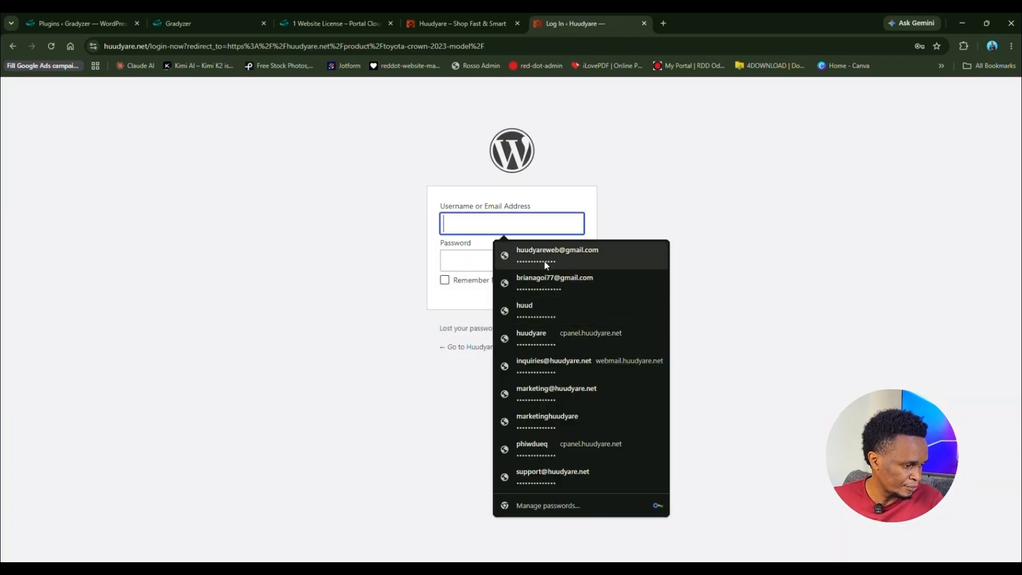
left_click(542, 257)
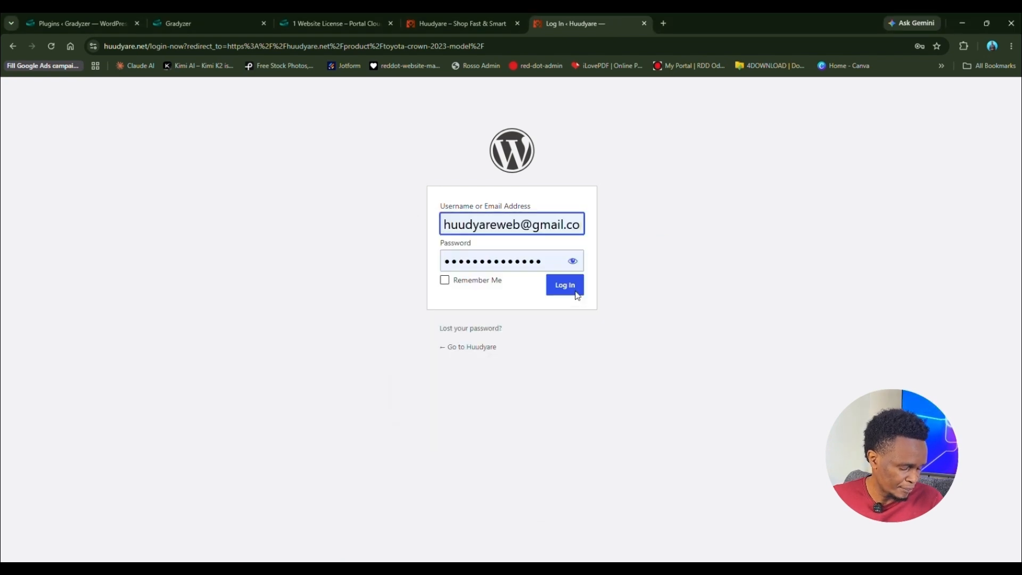
left_click(569, 286)
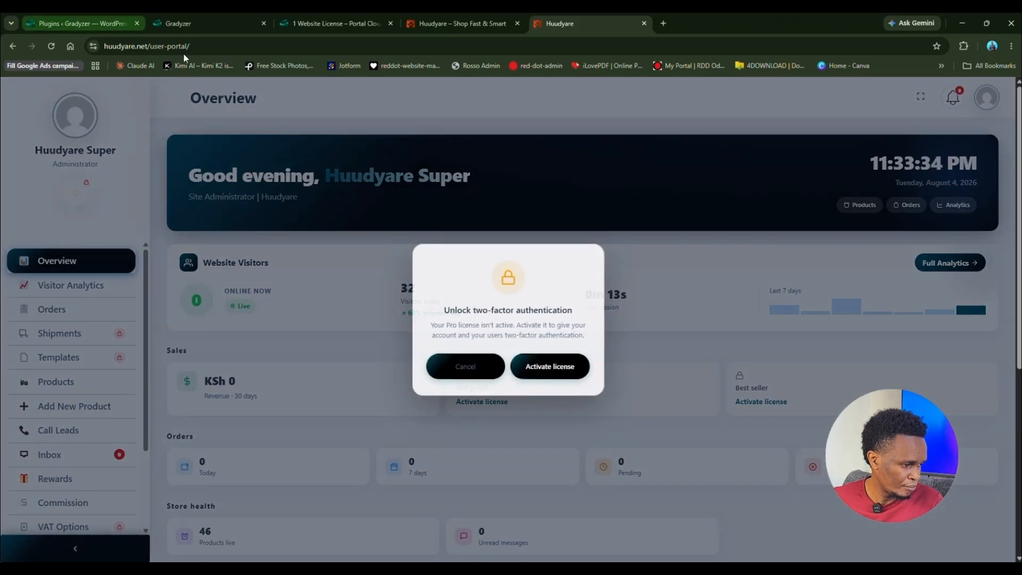
left_click(476, 371)
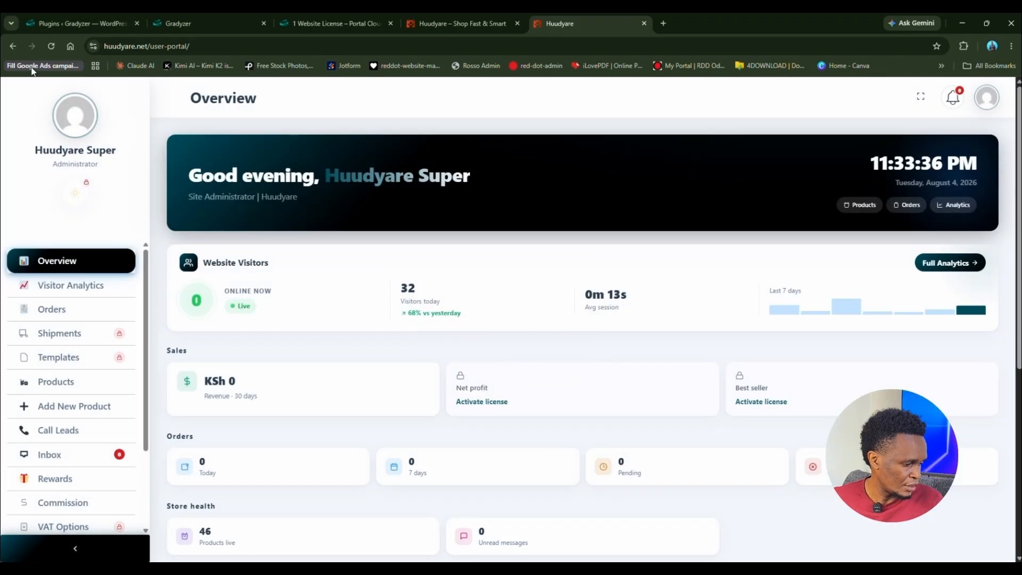
Step: Return to the Toyota Crown product page and reload it to reveal the phone number
left_click(11, 47)
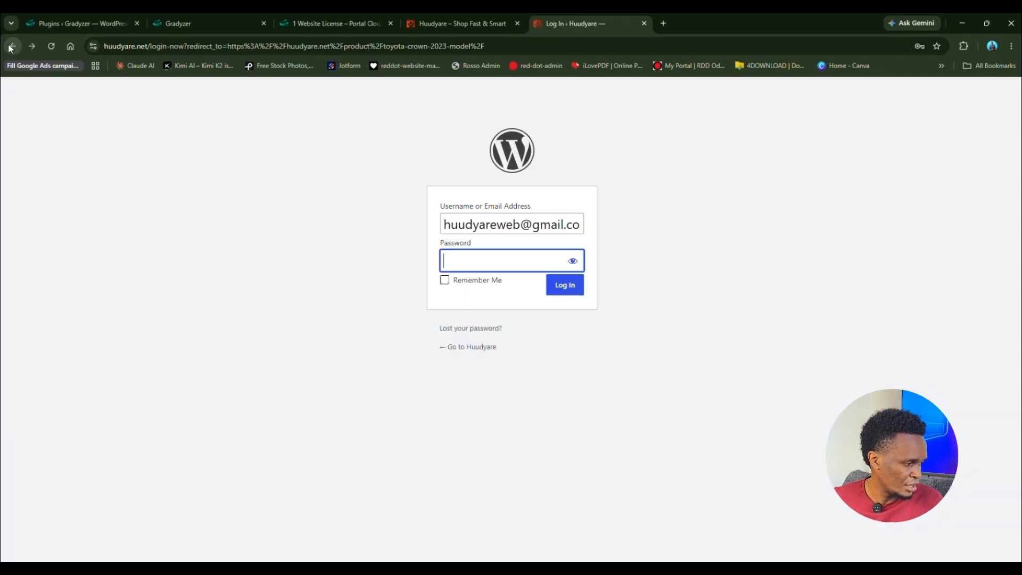
left_click(11, 47)
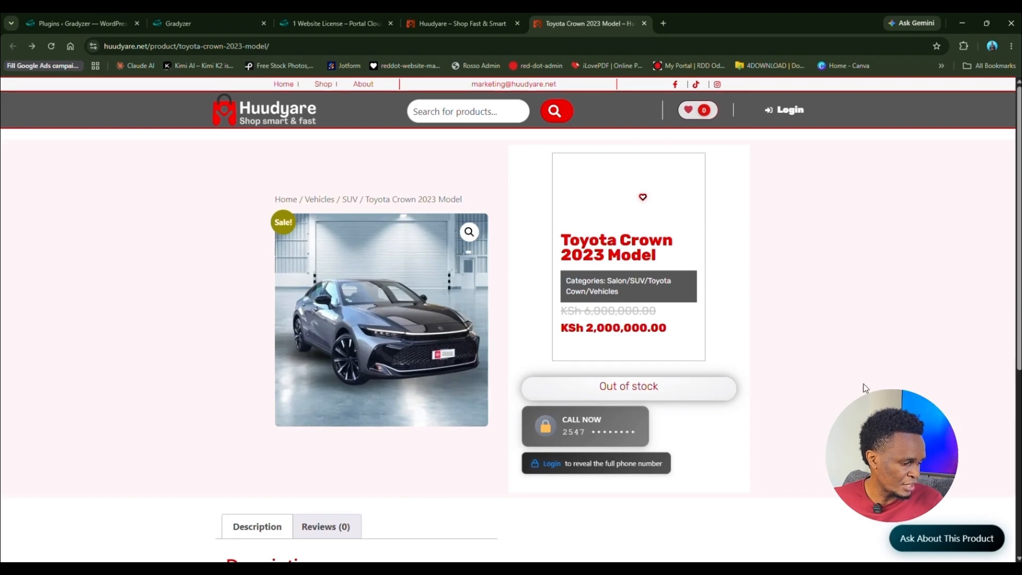
key("F5")
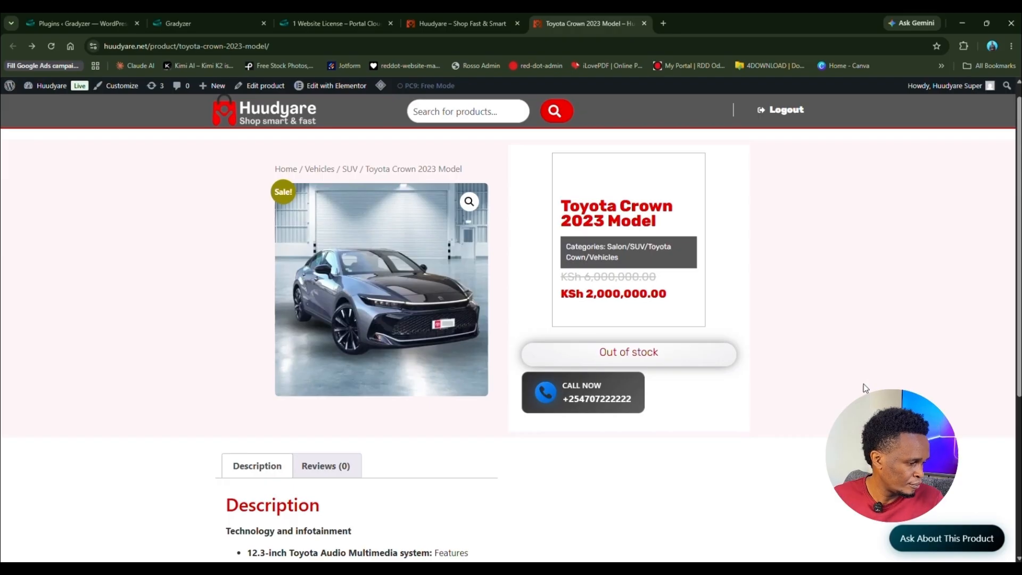
Step: Trigger the Toyota Crown CALL NOW number and cancel the Open Phone Link prompt
left_click(599, 406)
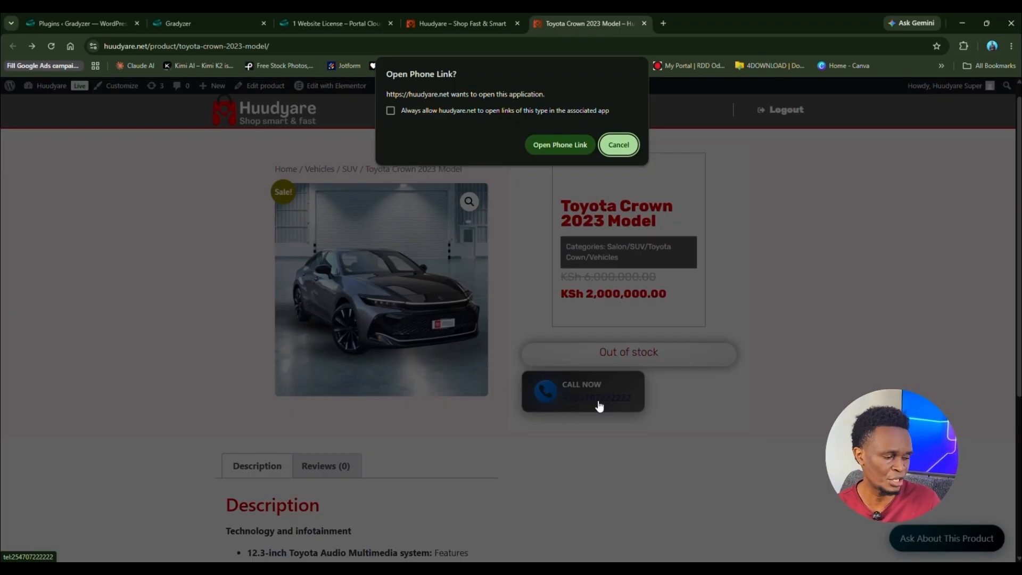
left_click(619, 148)
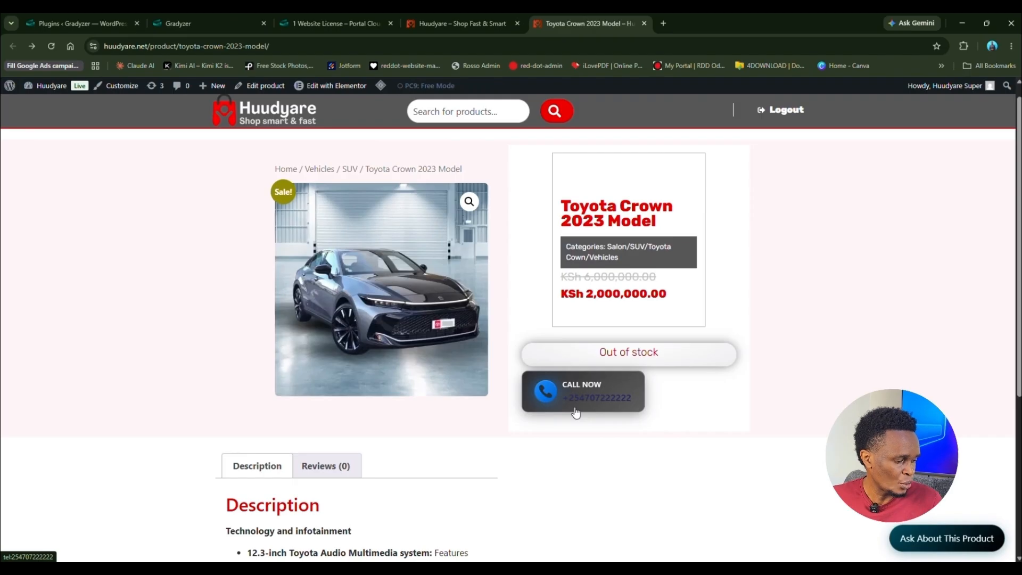
Step: Switch to the Gradyzer portal and open Rewards, showing three members with 0 points each
left_click(177, 21)
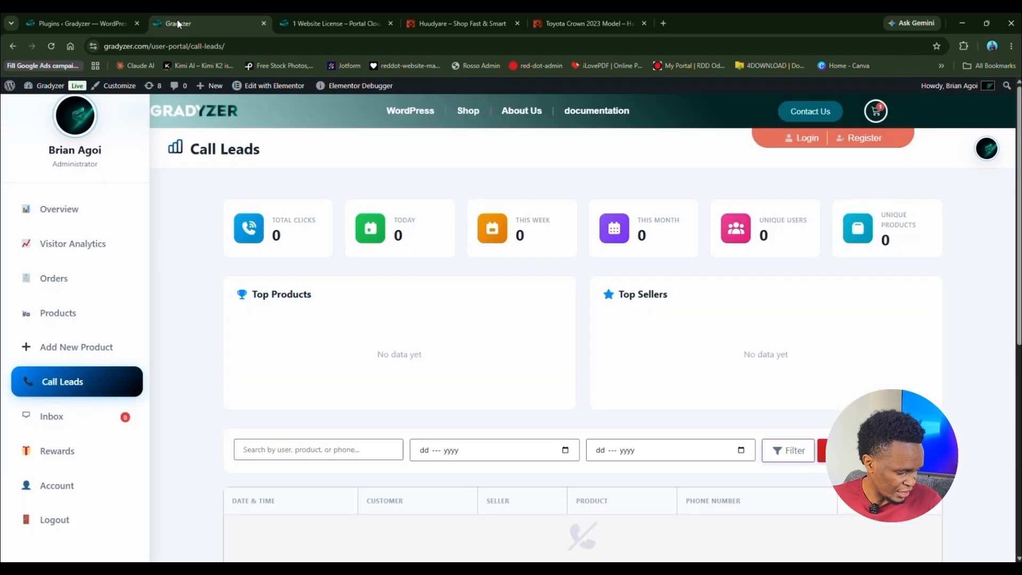
scroll(234, 394, "down", 2)
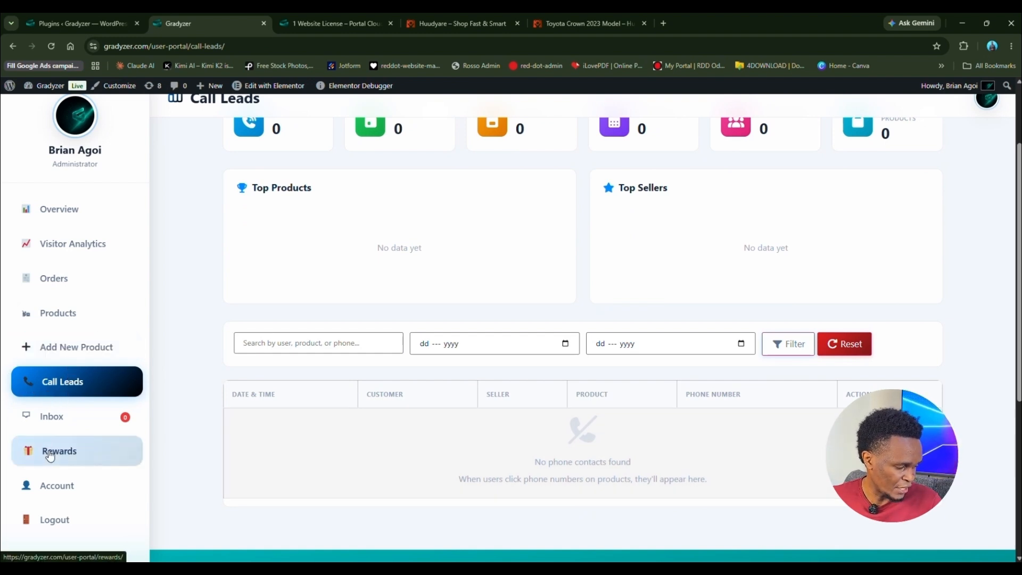
left_click(83, 459)
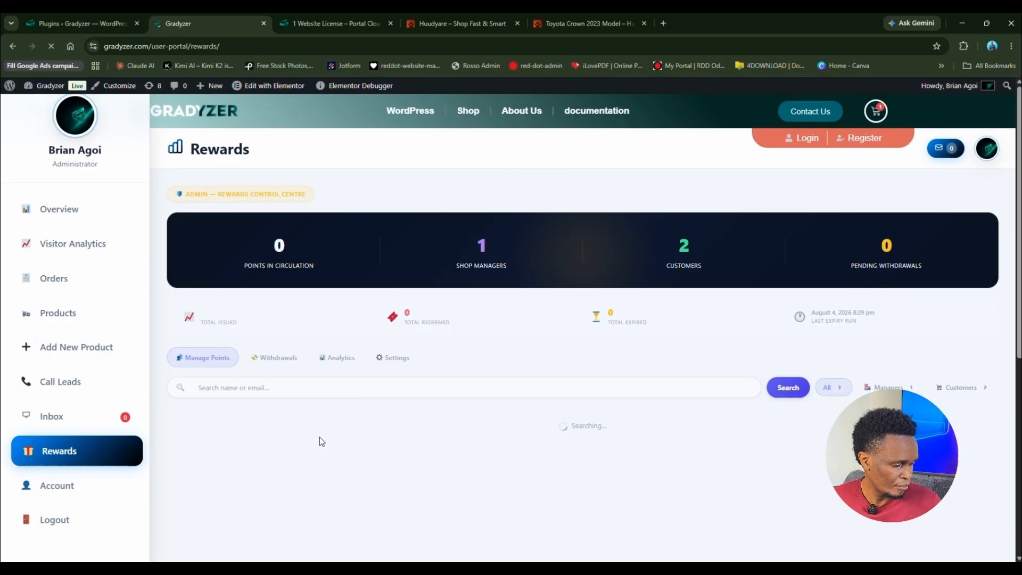
scroll(320, 436, "down", 3)
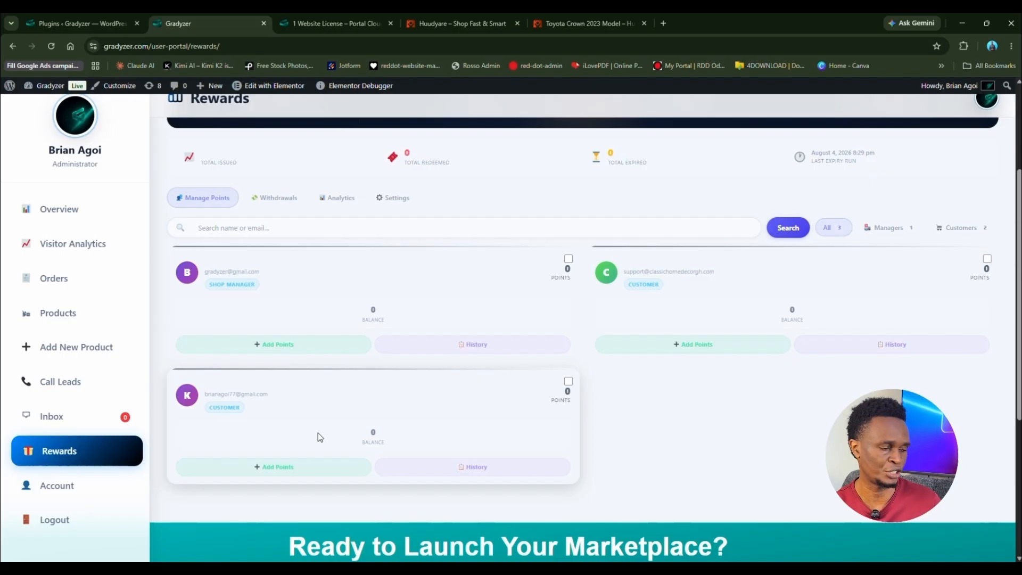
Step: Add 1000 points to the shop manager's rewards balance and apply the change
left_click(267, 346)
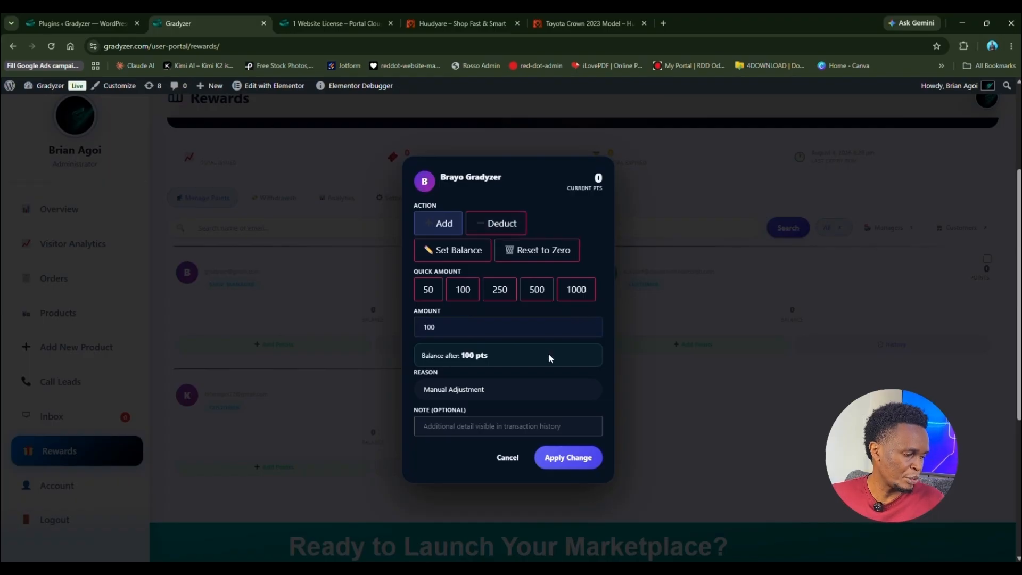
left_click(499, 291)
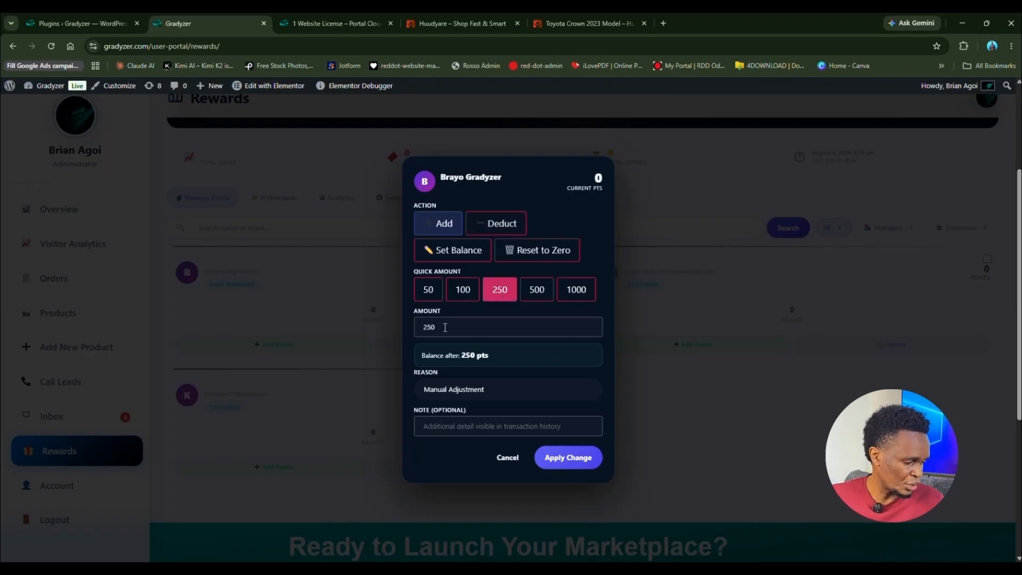
left_click_drag(444, 327, 396, 336)
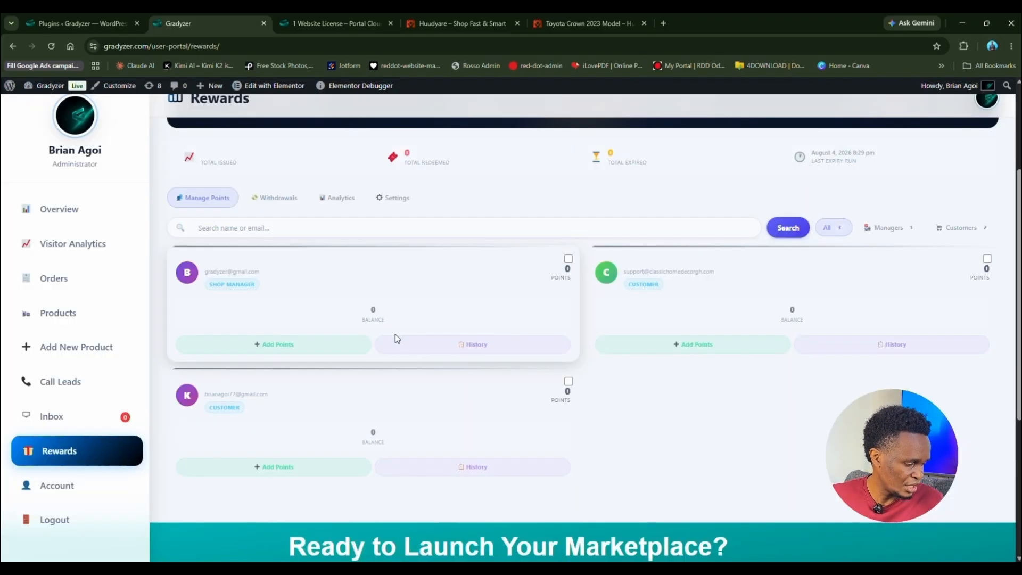
left_click(287, 347)
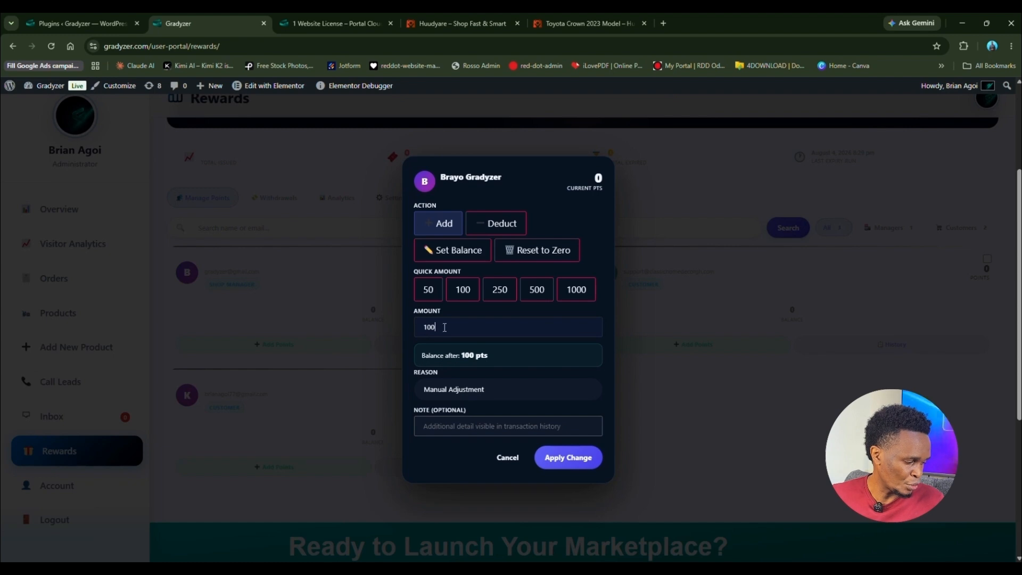
key("BackSpace")
key("BackSpace")
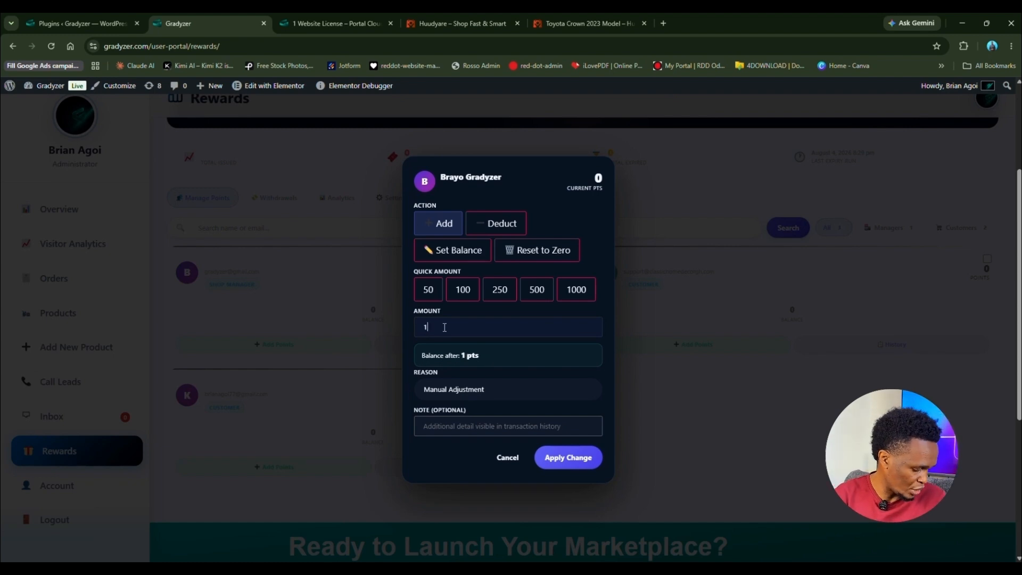
type("1")
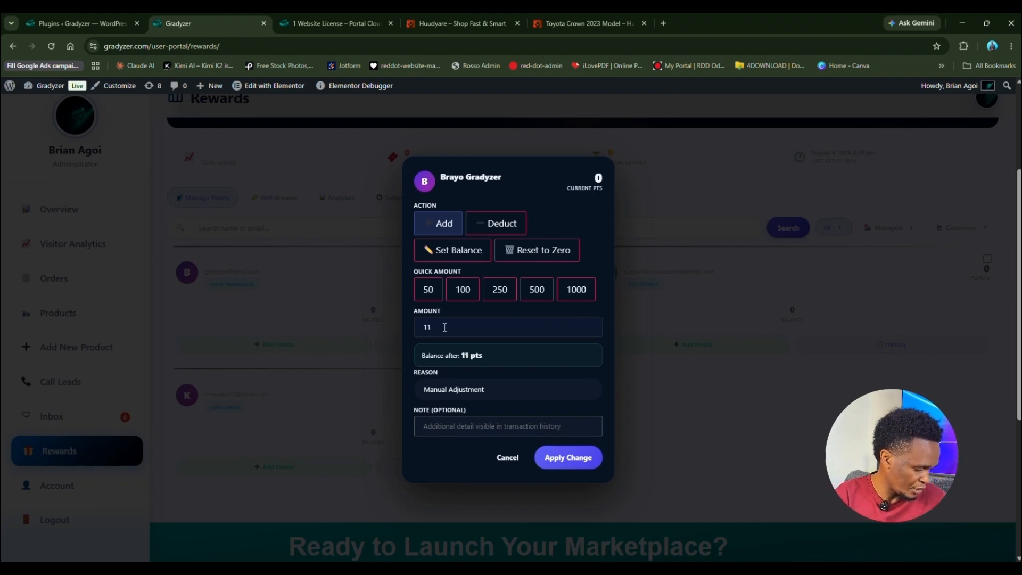
key("BackSpace")
type("000")
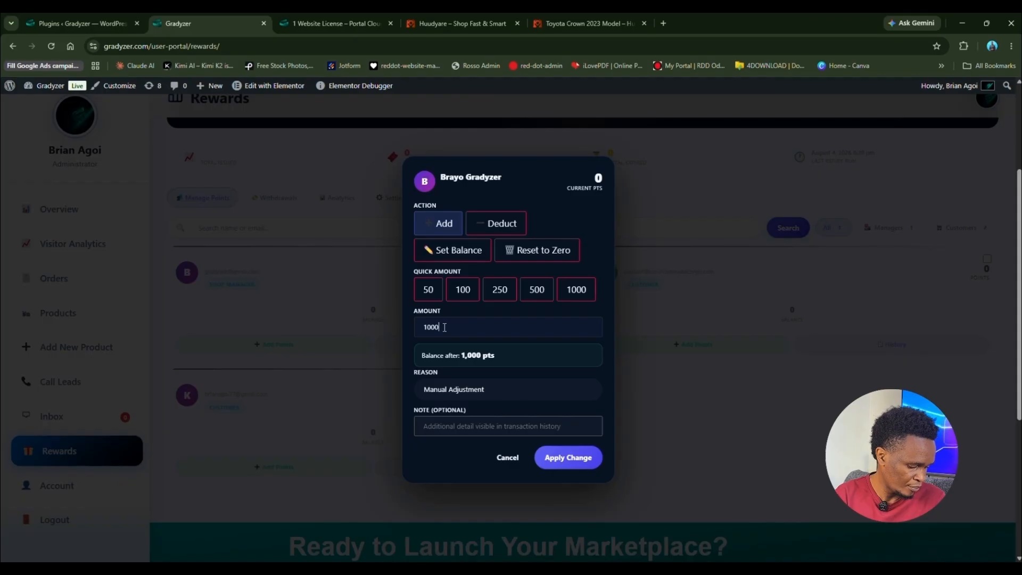
left_click(567, 468)
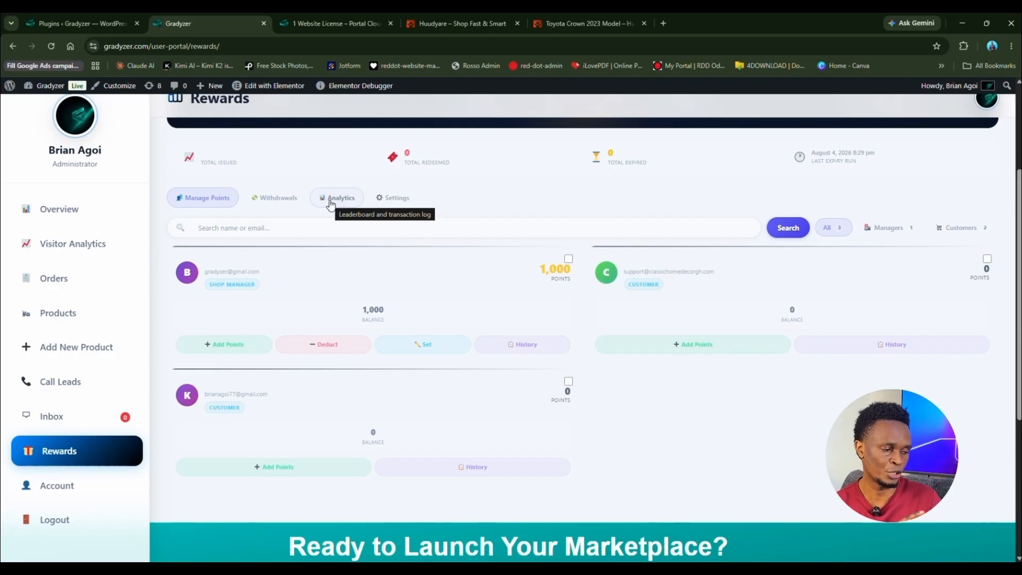
Step: Upload portal-cloud-9-pro-v20.15.17.zip from Downloads, install it and activate Portal Cloud 9 Pro
left_click(97, 21)
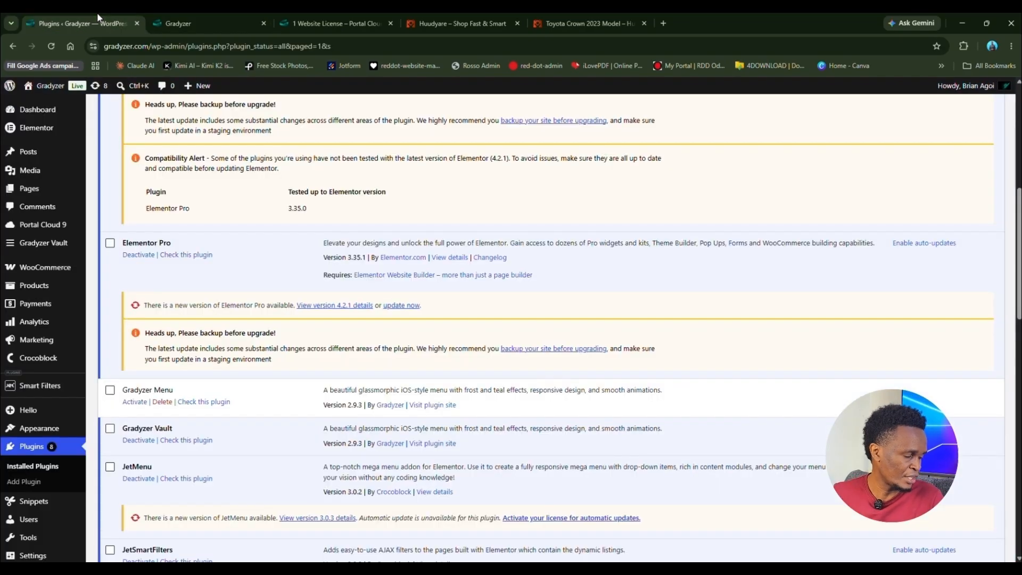
left_click(35, 484)
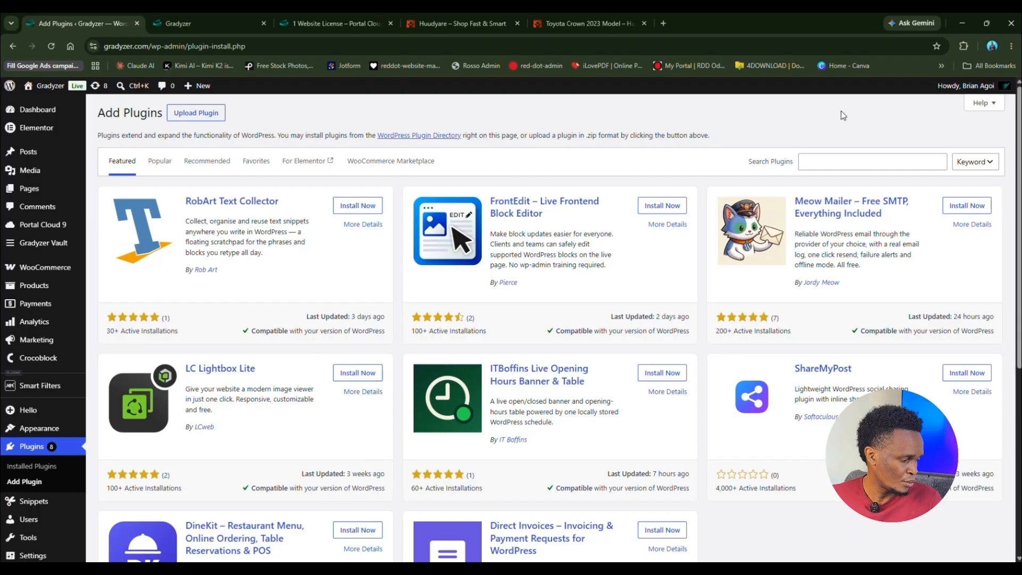
left_click(197, 113)
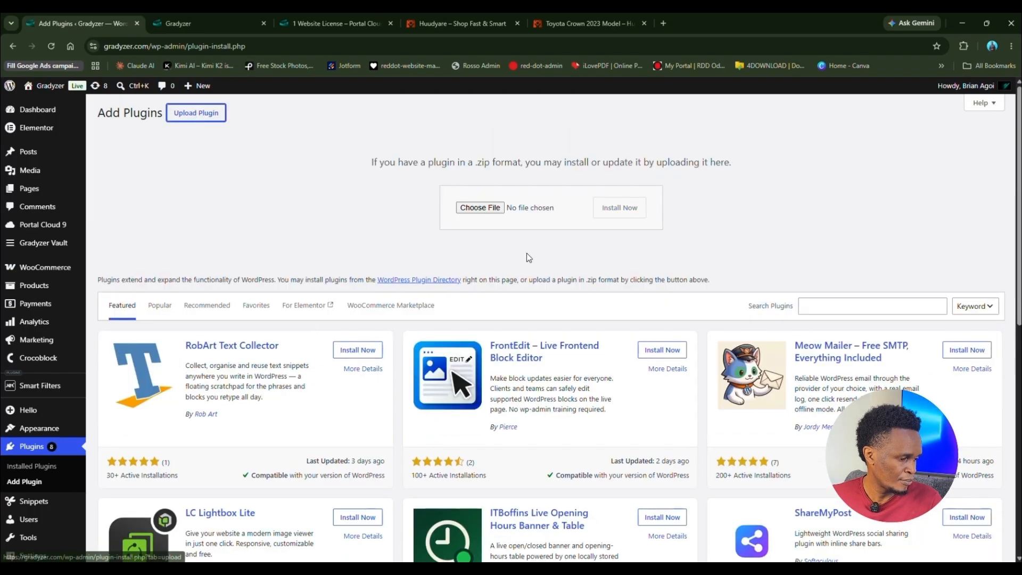
left_click(480, 207)
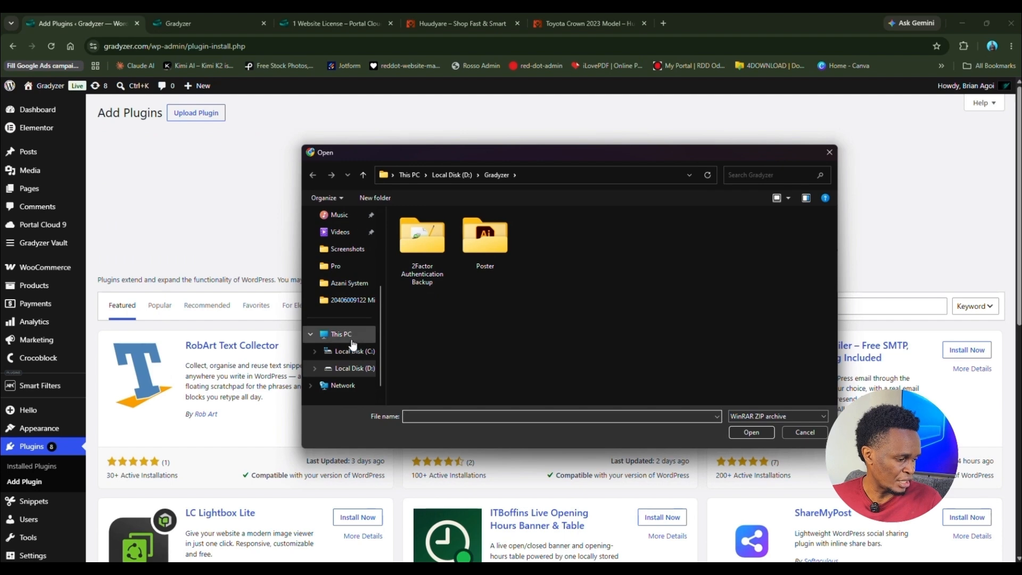
scroll(351, 335, "up", 3)
left_click(346, 287)
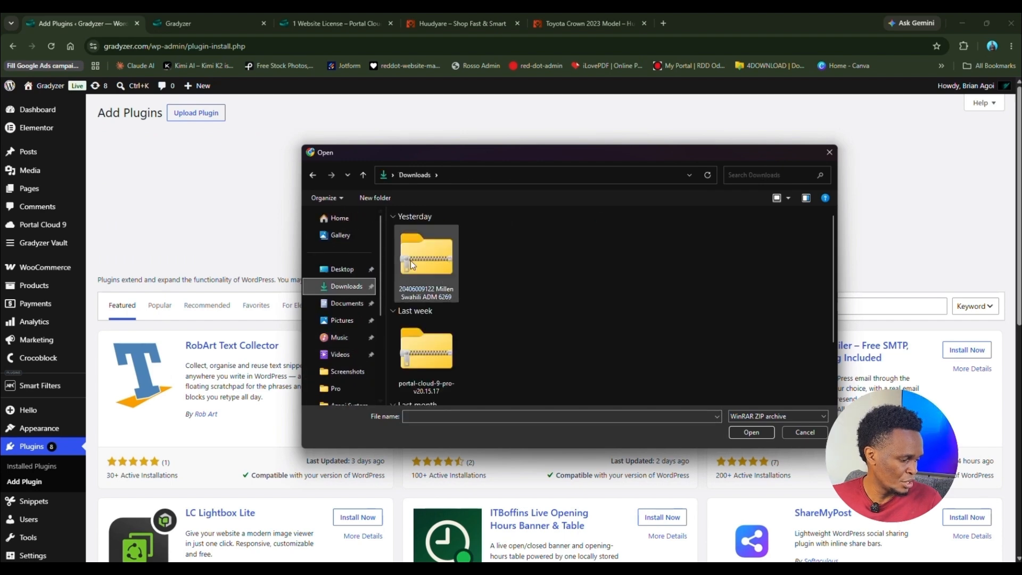
left_click(430, 359)
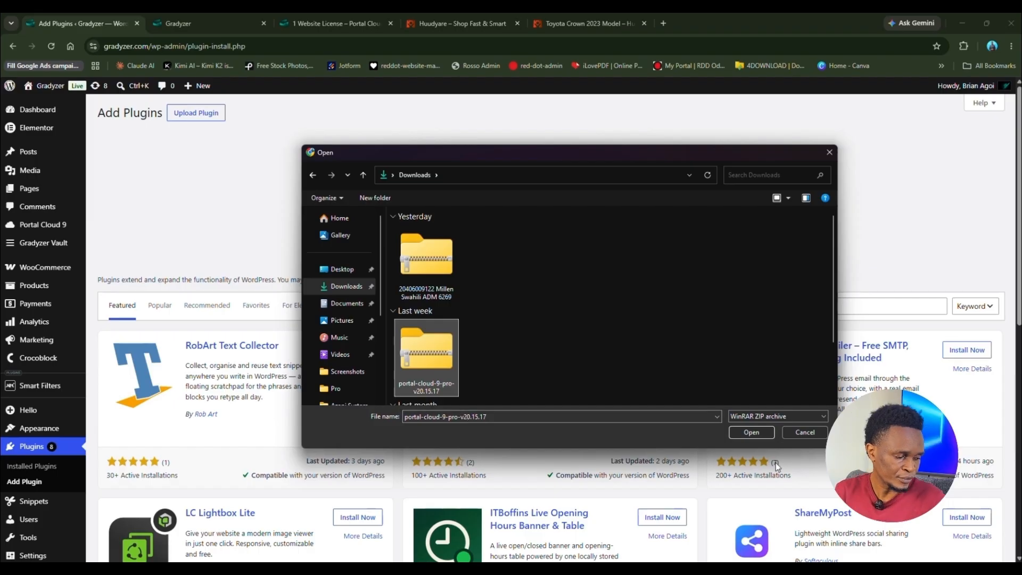
left_click(751, 432)
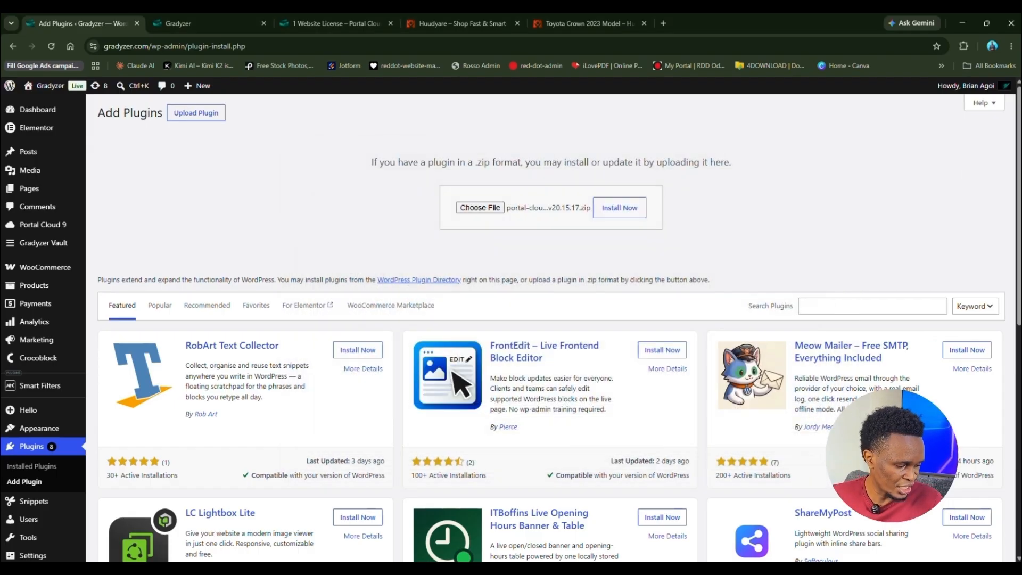
left_click(615, 211)
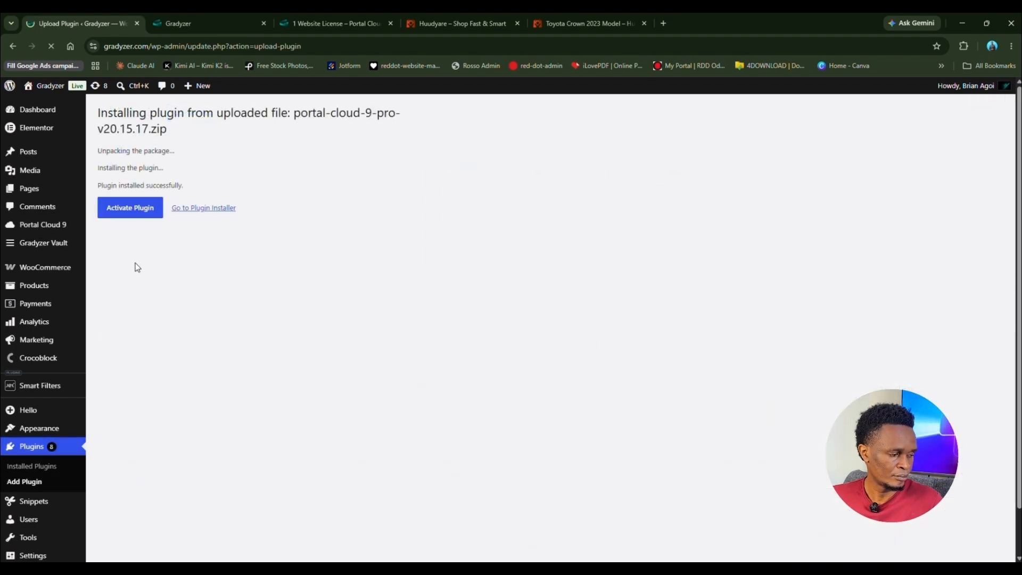
left_click(134, 219)
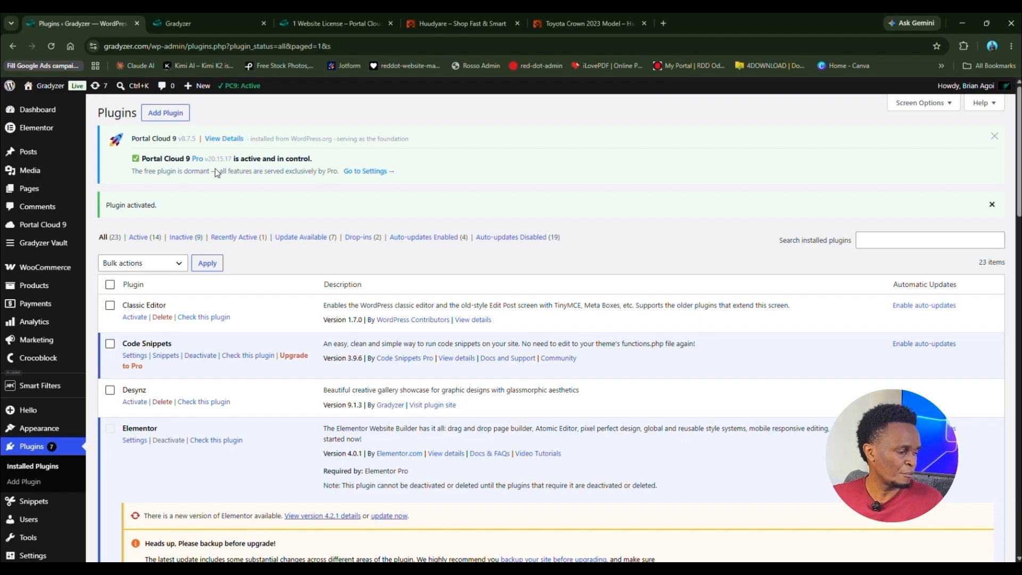
Step: Scroll the Installed Plugins list down to the active Portal Cloud 9 and Portal Cloud 9 Pro rows
scroll(215, 168, "down", 10)
scroll(240, 306, "down", 3)
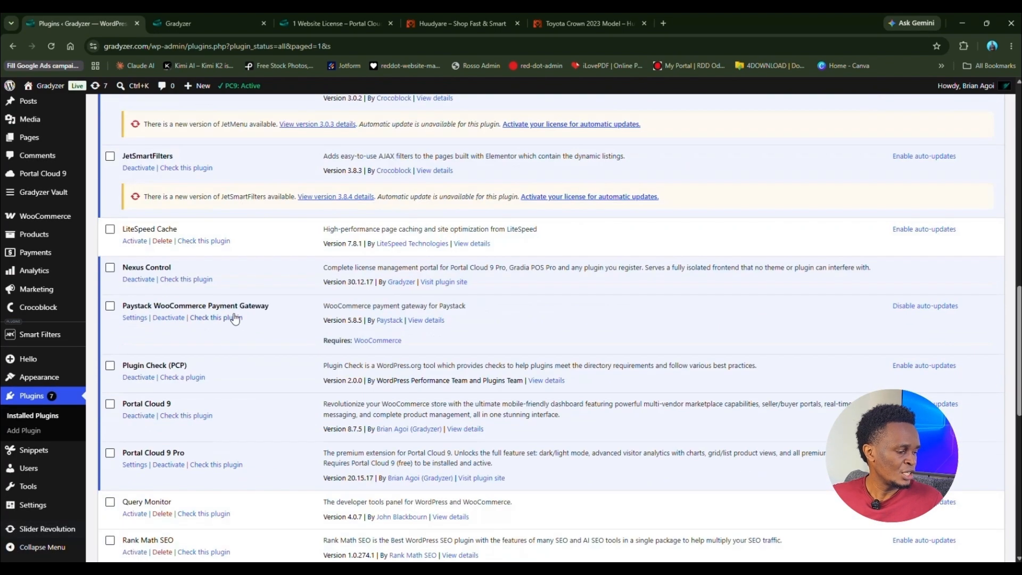
scroll(235, 311, "down", 2)
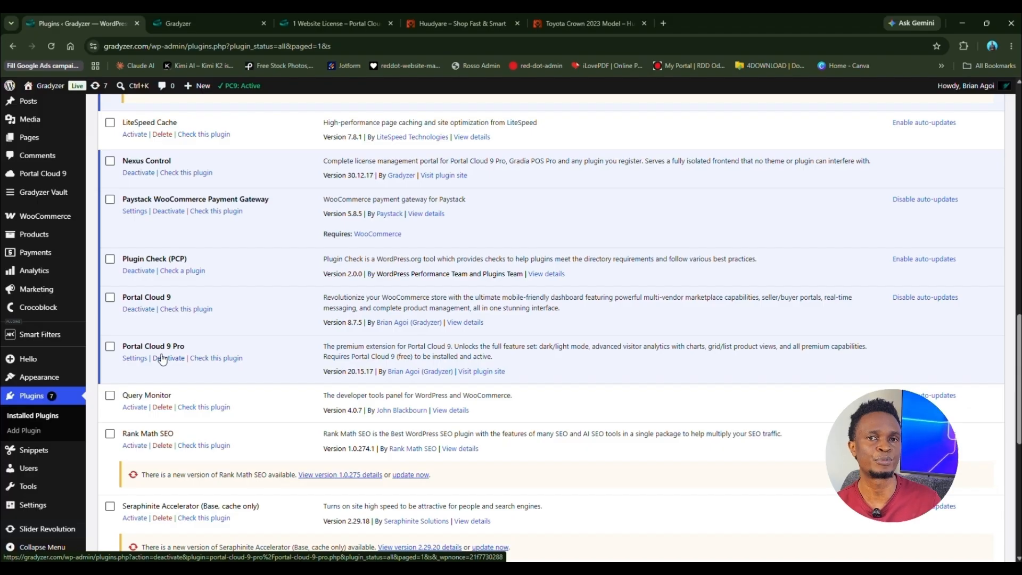
Step: Close the Gradyzer, website license, Huudyare and Toyota Crown tabs, keeping only the Plugins tab
left_click(189, 18)
left_click(115, 25)
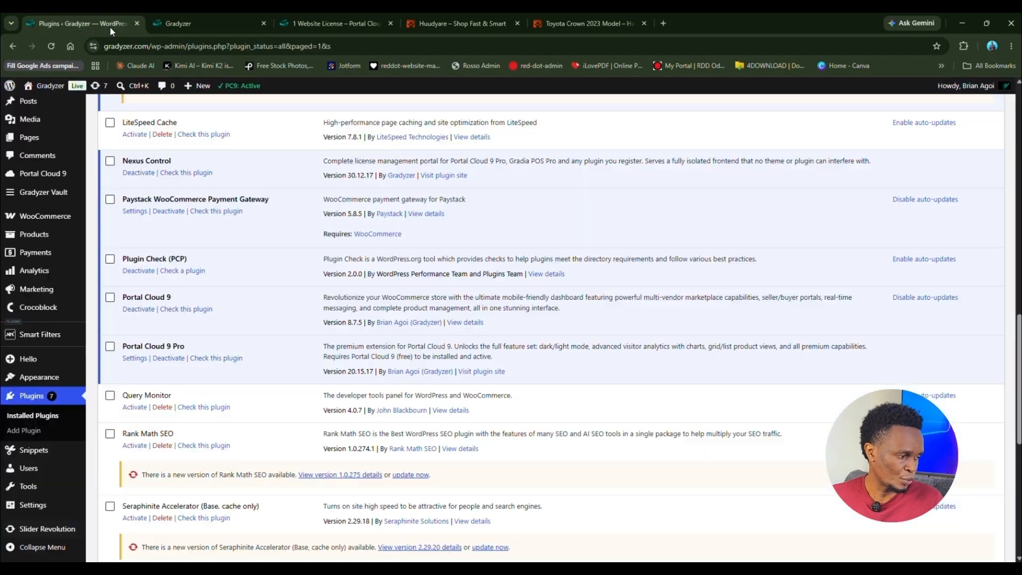
left_click(260, 22)
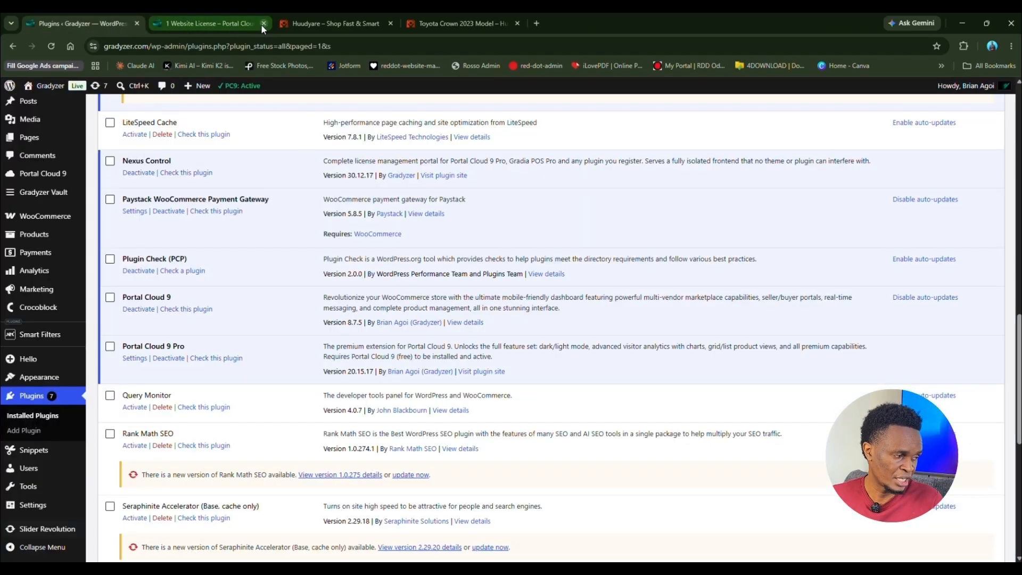
left_click(262, 24)
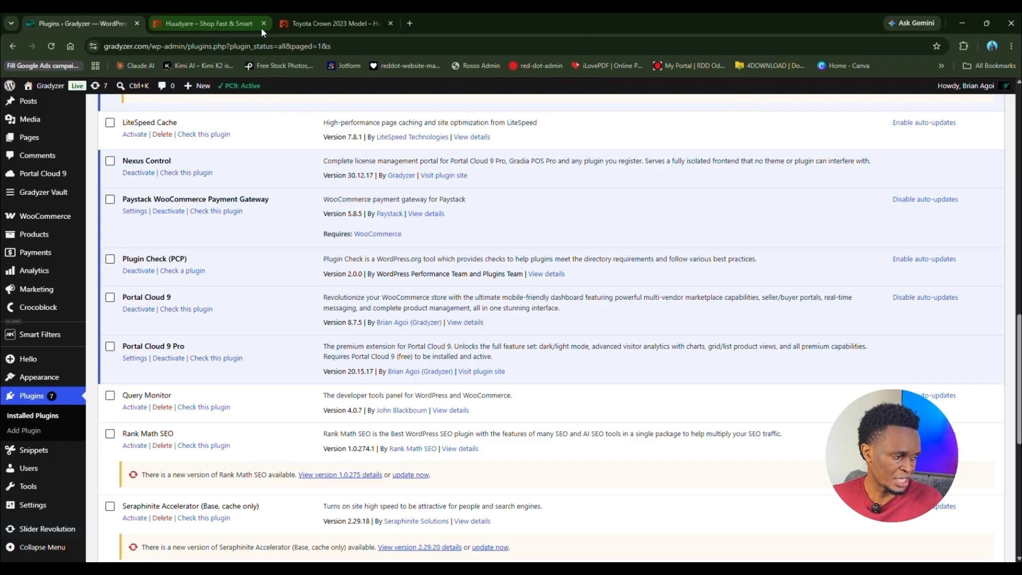
left_click(261, 27)
left_click(263, 24)
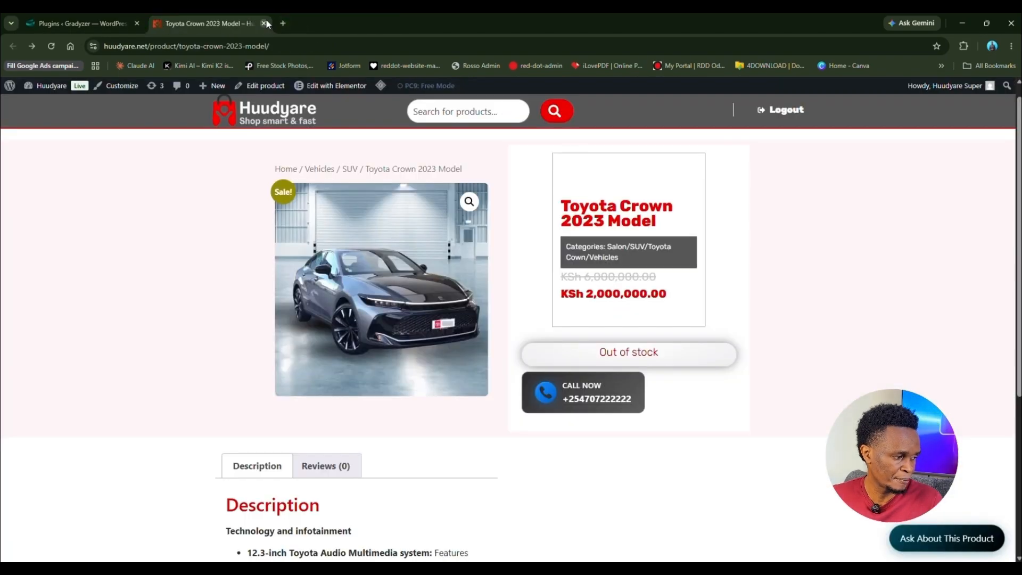
left_click(263, 23)
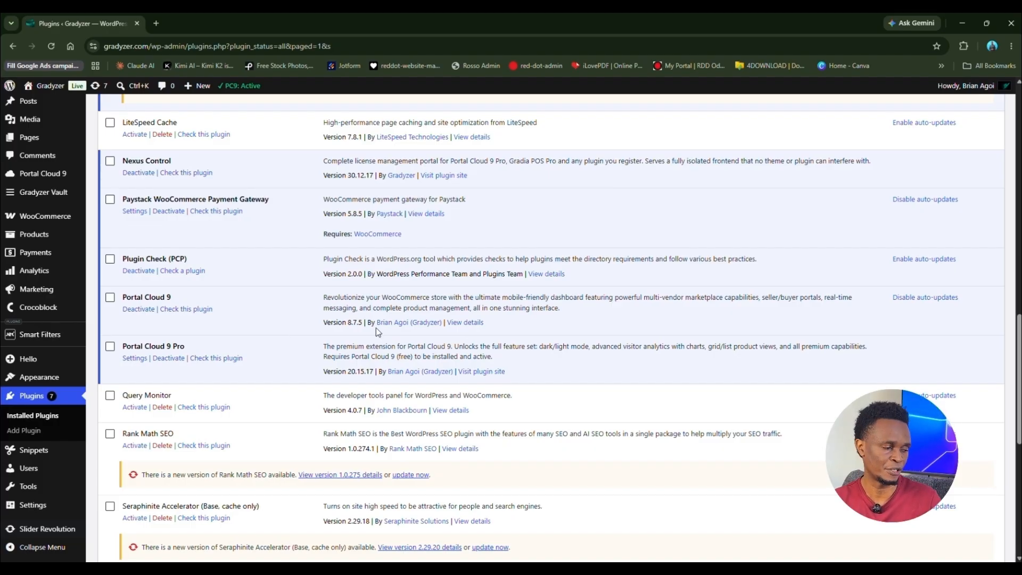
Step: Log out of the admin, then load the site's wp-admin address, which returns a 404 page
mouse_move(972, 91)
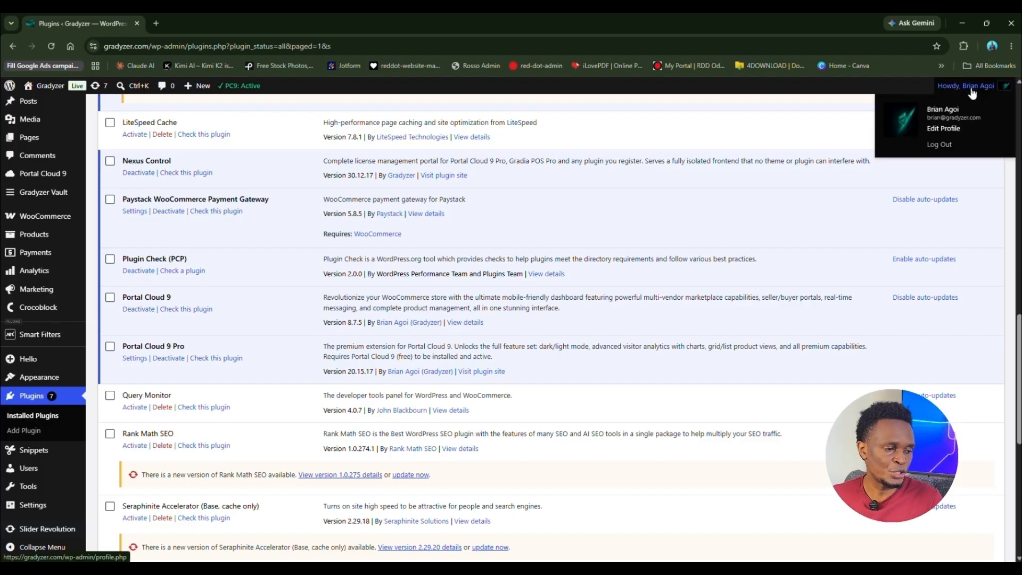
left_click(948, 152)
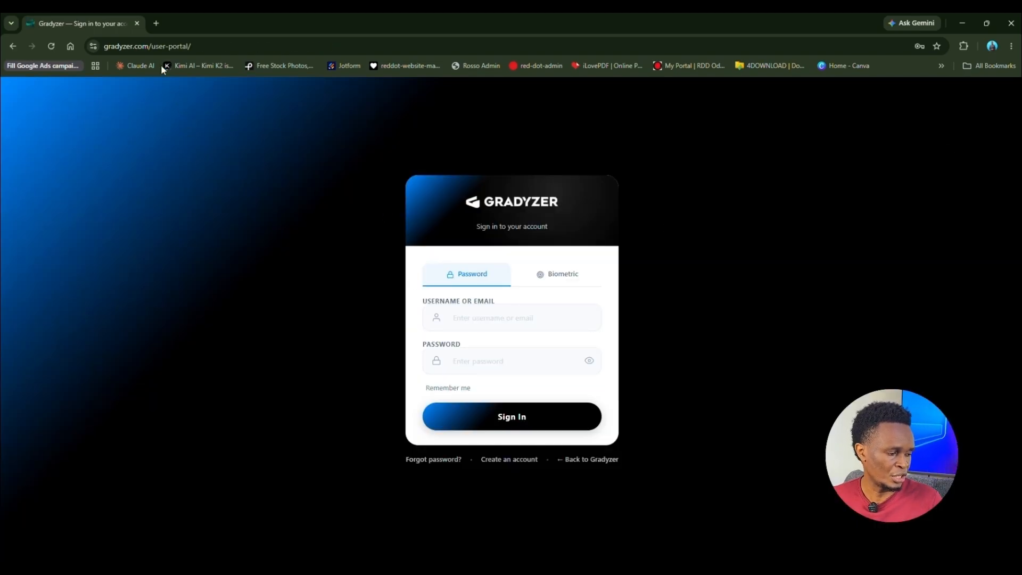
left_click_drag(152, 48, 192, 48)
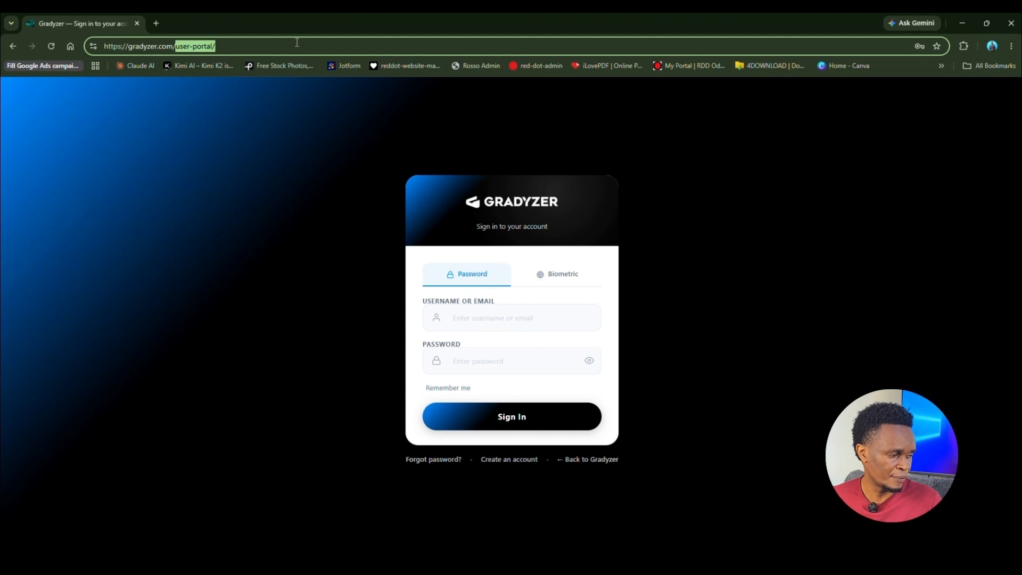
key("BackSpace")
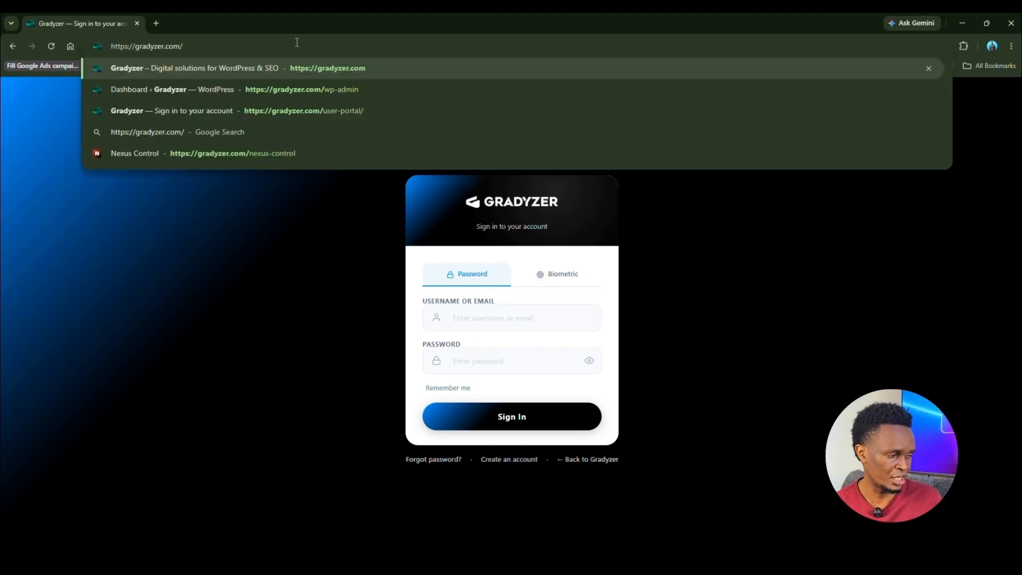
type("w")
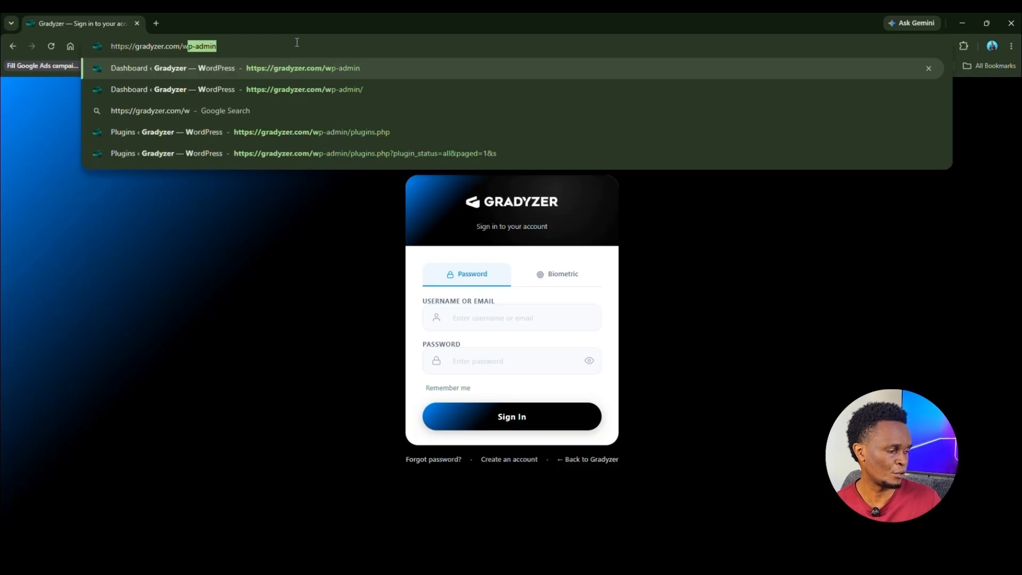
type("p-")
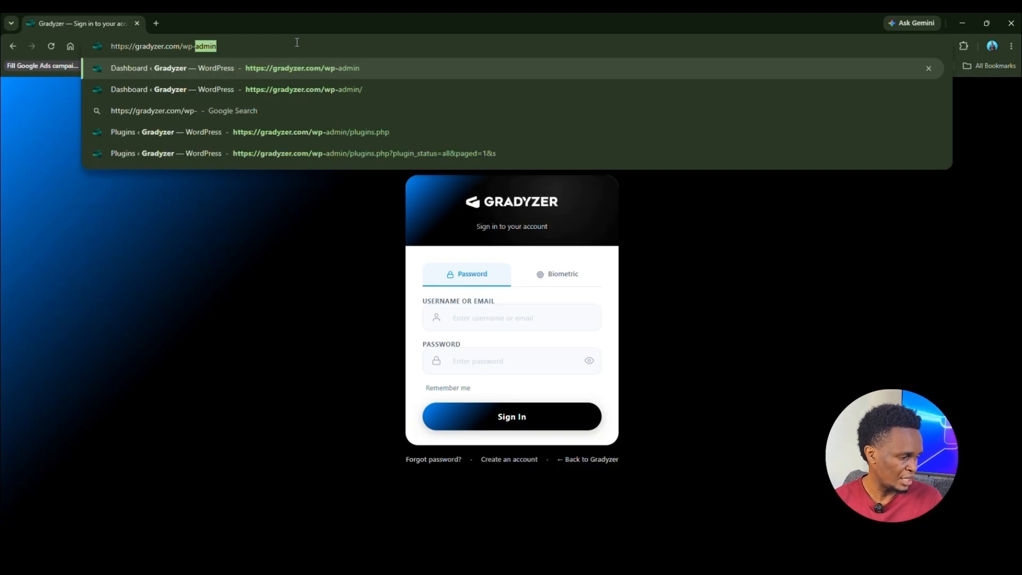
type("admin")
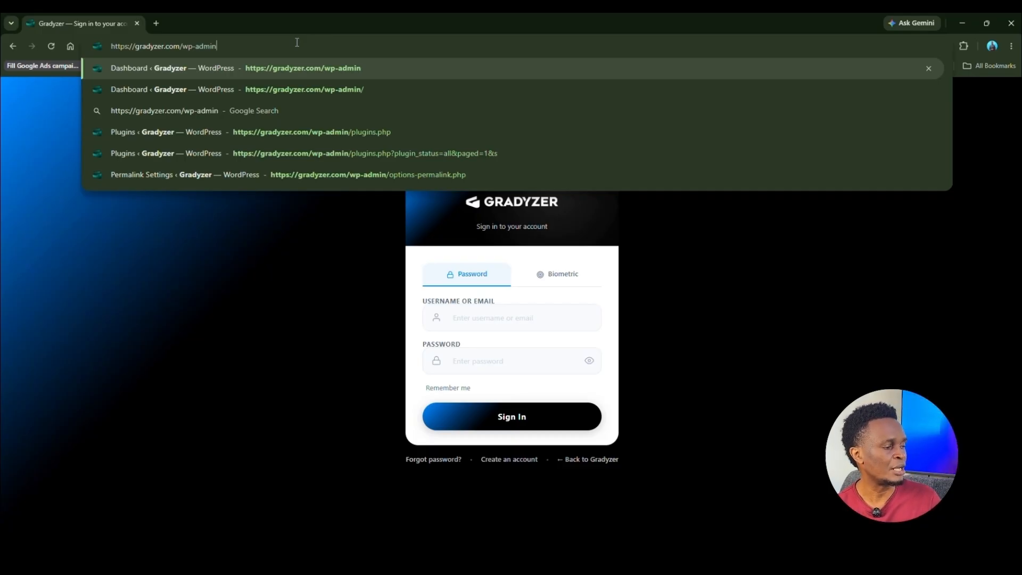
key("Return")
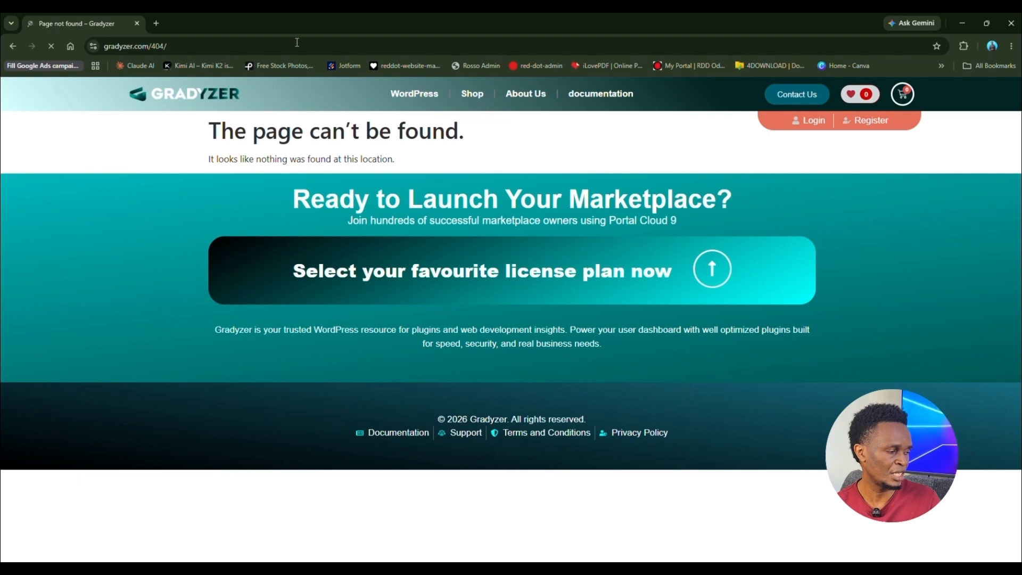
Step: Try loading gradyzer.com/wp-login.php in the address bar
left_click(199, 46)
left_click(199, 46)
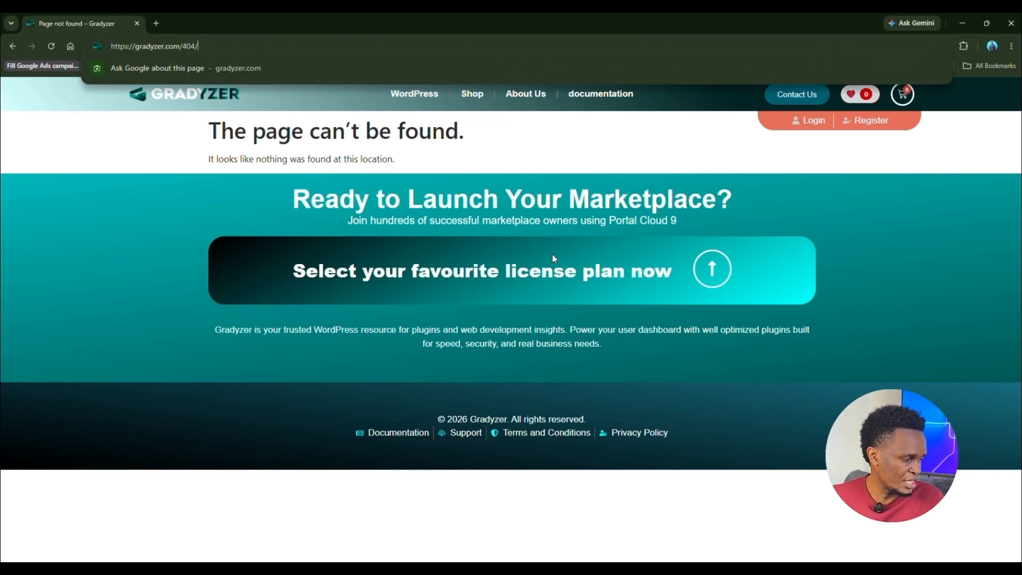
key("BackSpace")
key("BackSpace")
key("BackSpace")
key("BackSpace")
type("w")
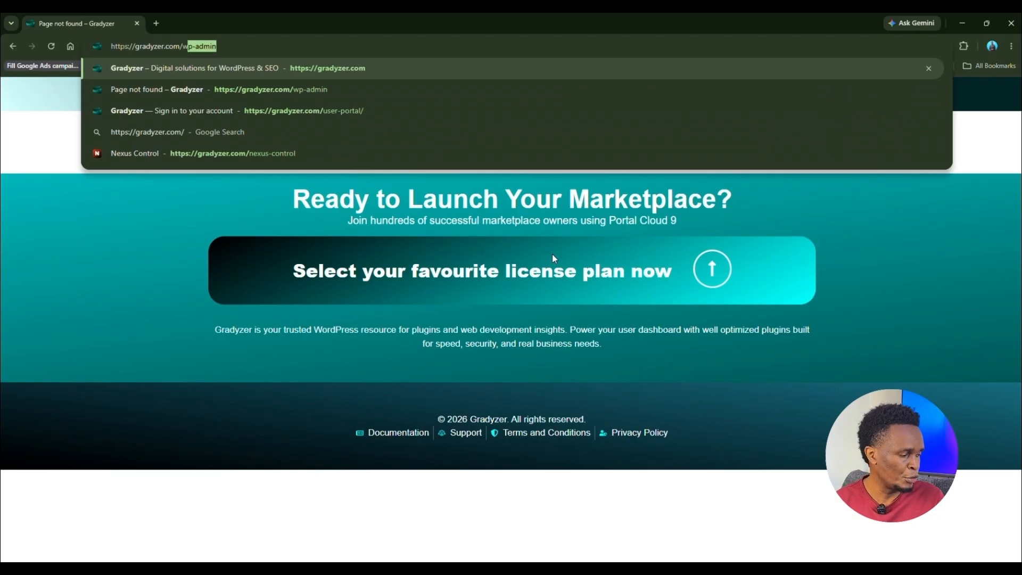
type("p")
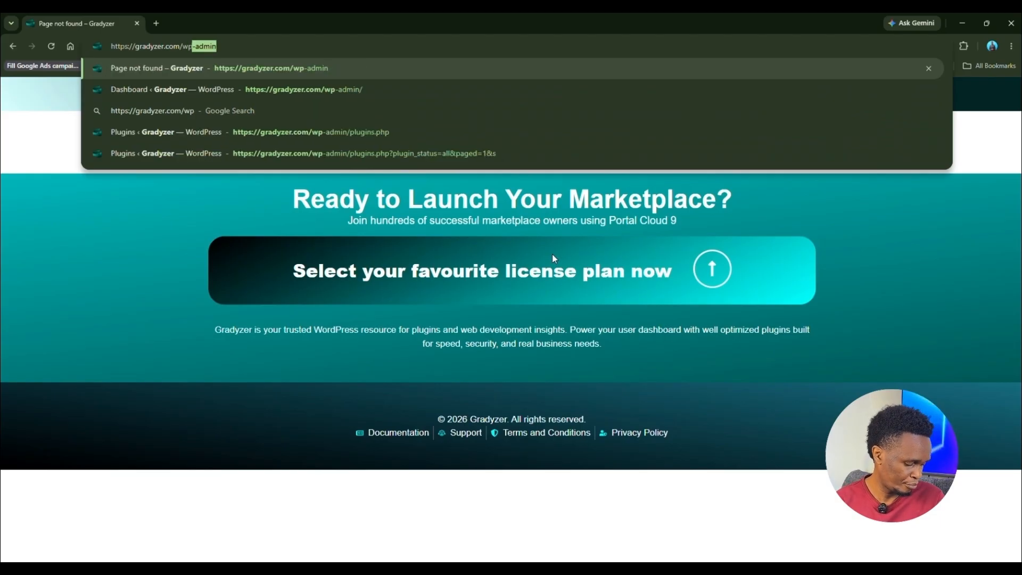
type("-")
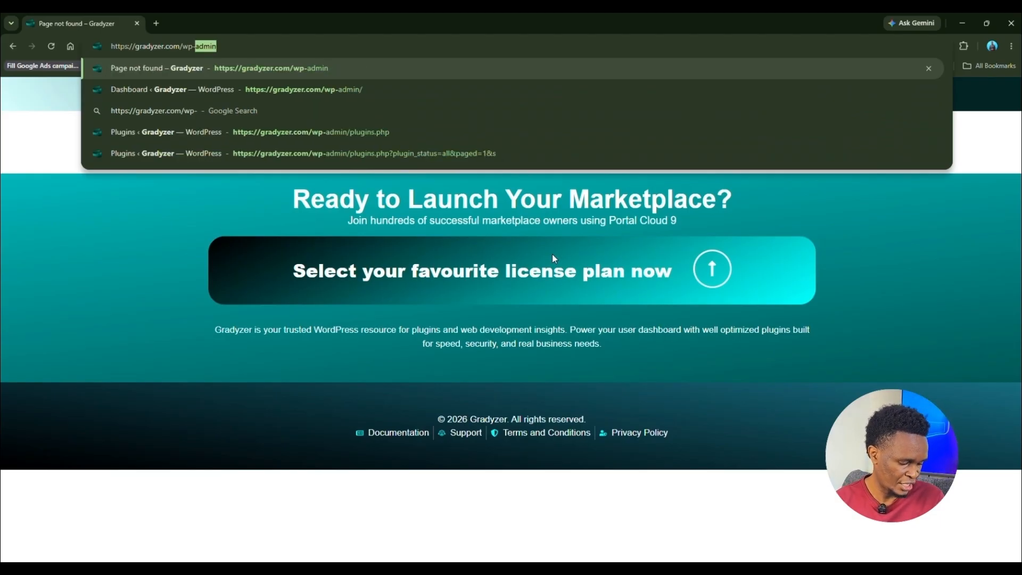
type("lo")
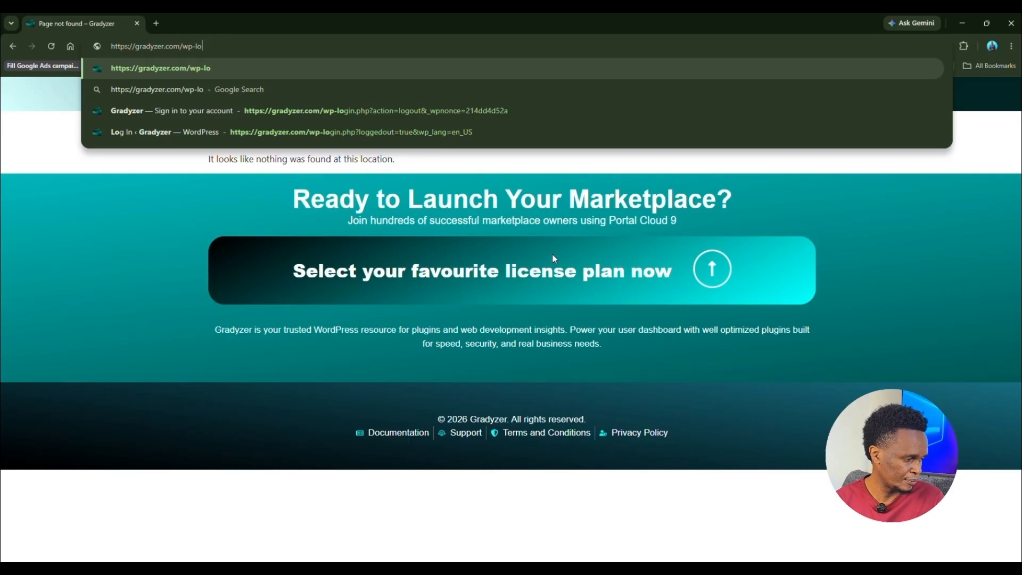
type("g")
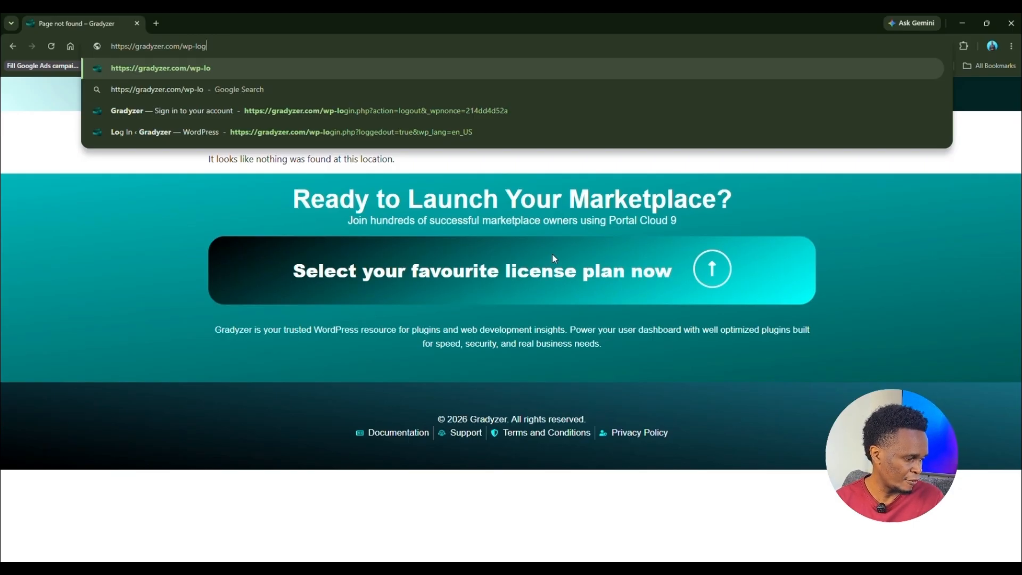
type("in.php")
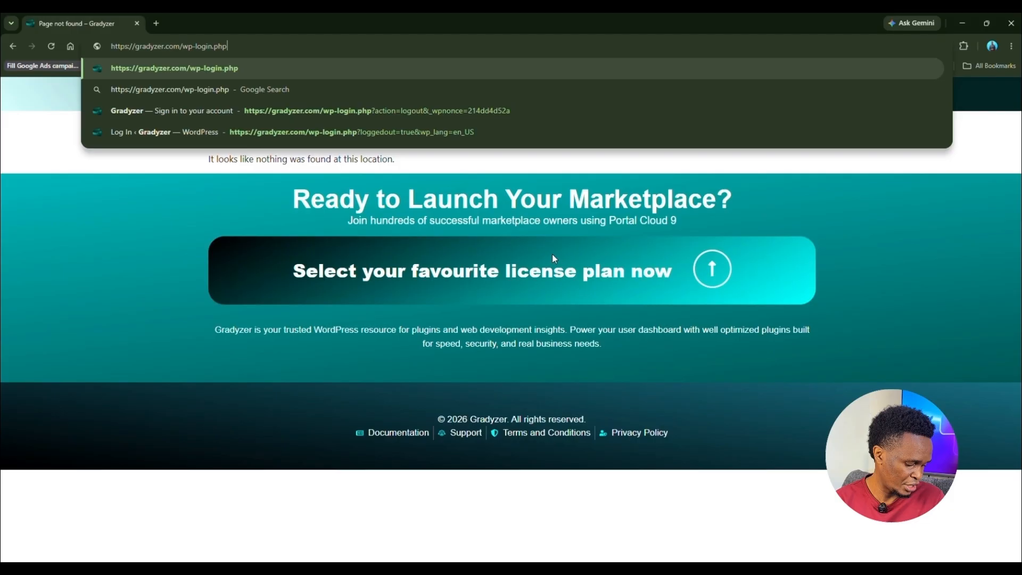
key("Return")
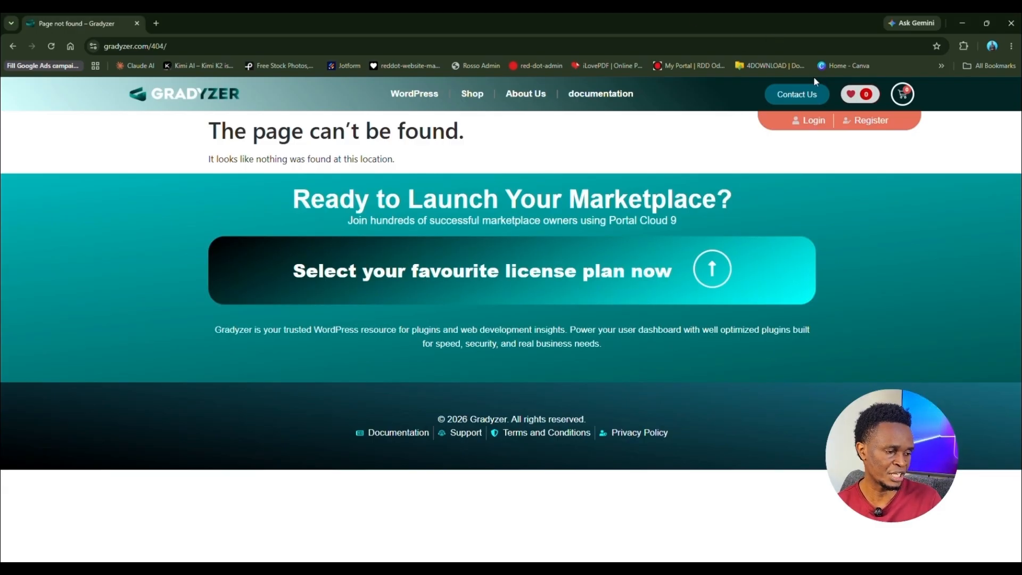
Step: Load gradyzer.com/user-portal/ to reach the 'Sign in to your account' page
key("ctrl+l")
type("https://gradyzer.com/user-portal/")
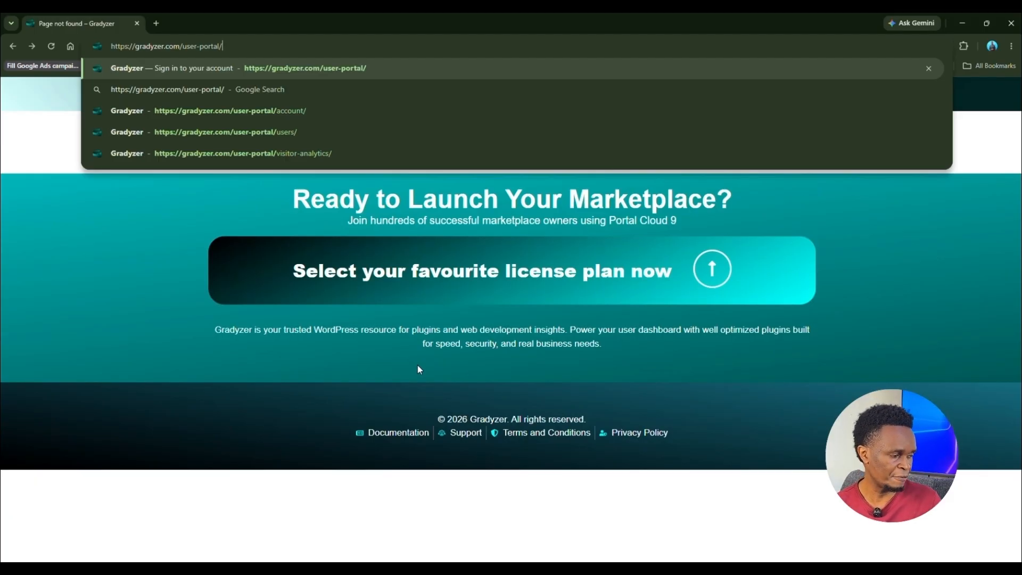
key("Return")
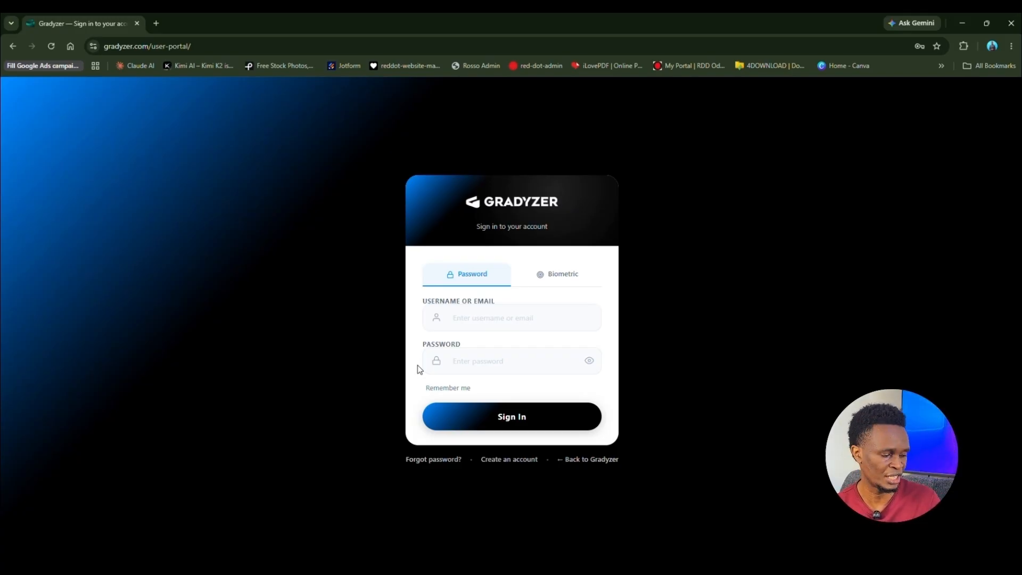
Step: Sign in with the saved credential to reach the authenticator-code prompt, then go back to Gradyzer
left_click(474, 314)
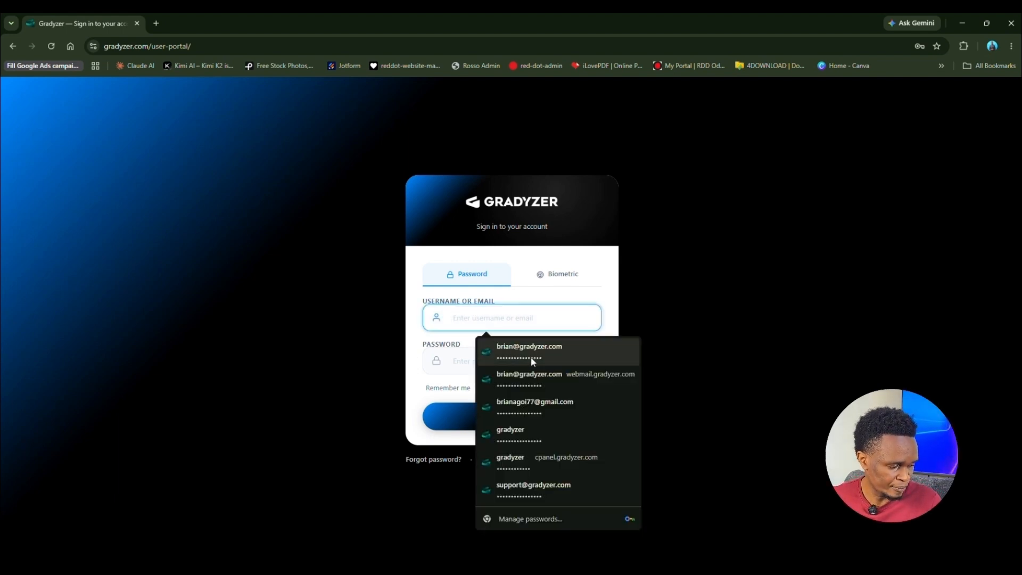
left_click(532, 358)
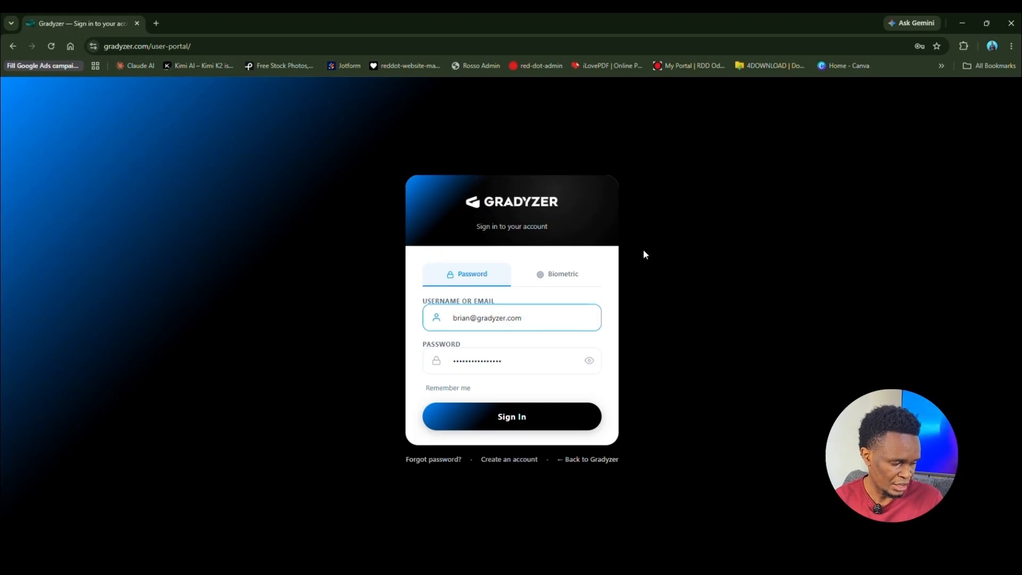
left_click(538, 422)
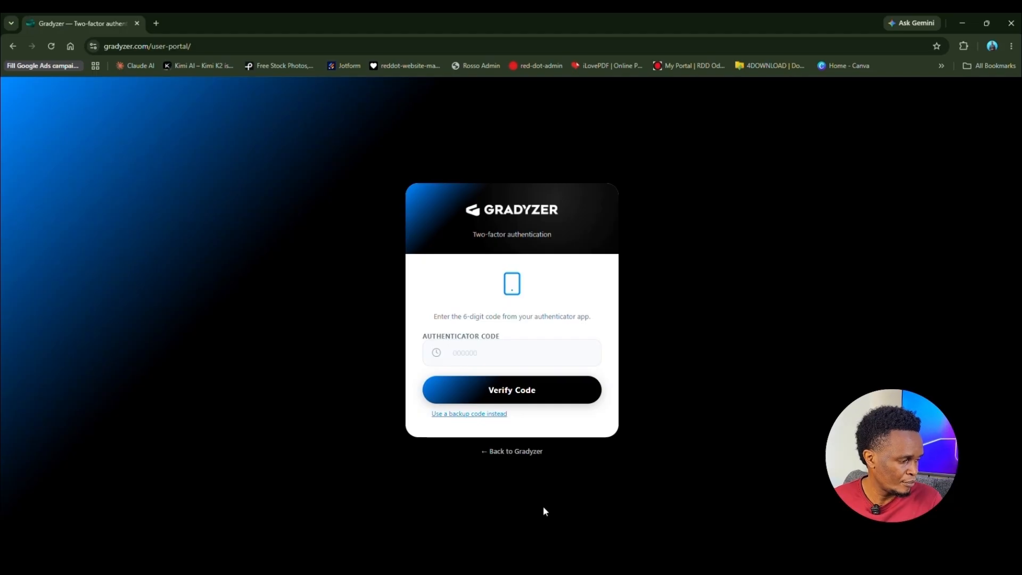
left_click(472, 352)
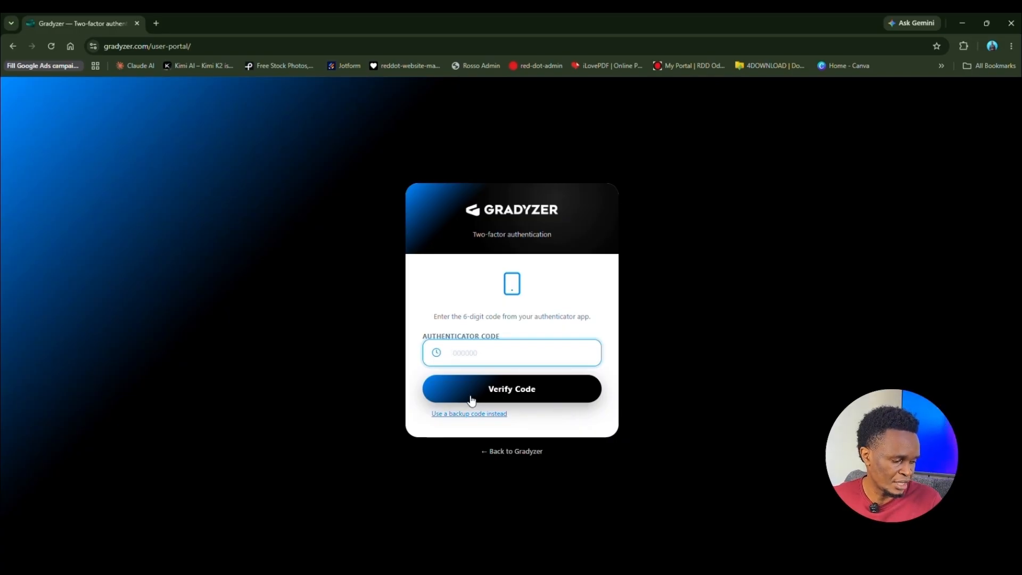
left_click(518, 455)
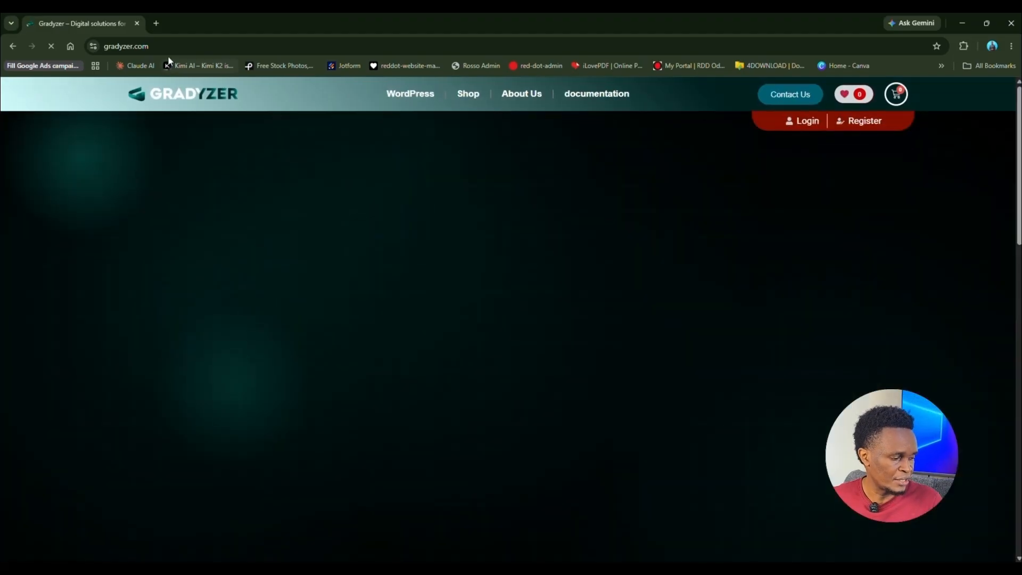
Step: Sign in at gradyzer.com/user-portal using Biometric sign-in, then go to Visitor Analytics
left_click(173, 42)
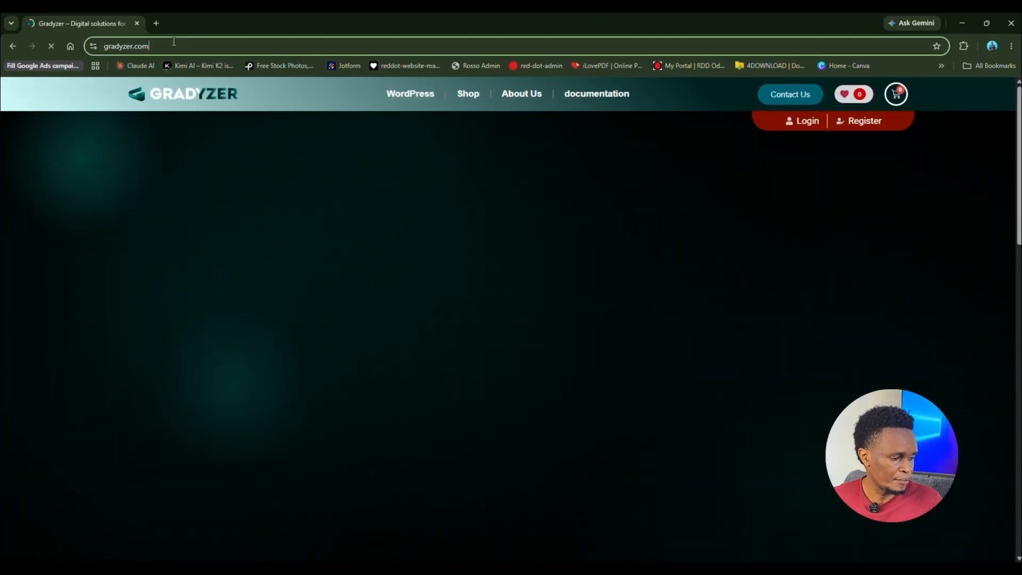
left_click(208, 43)
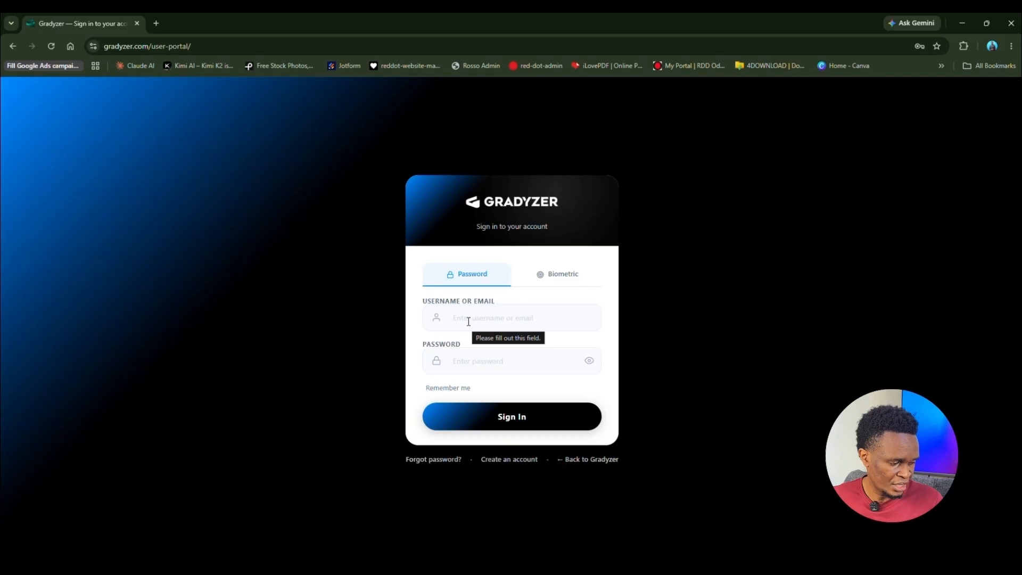
left_click(551, 281)
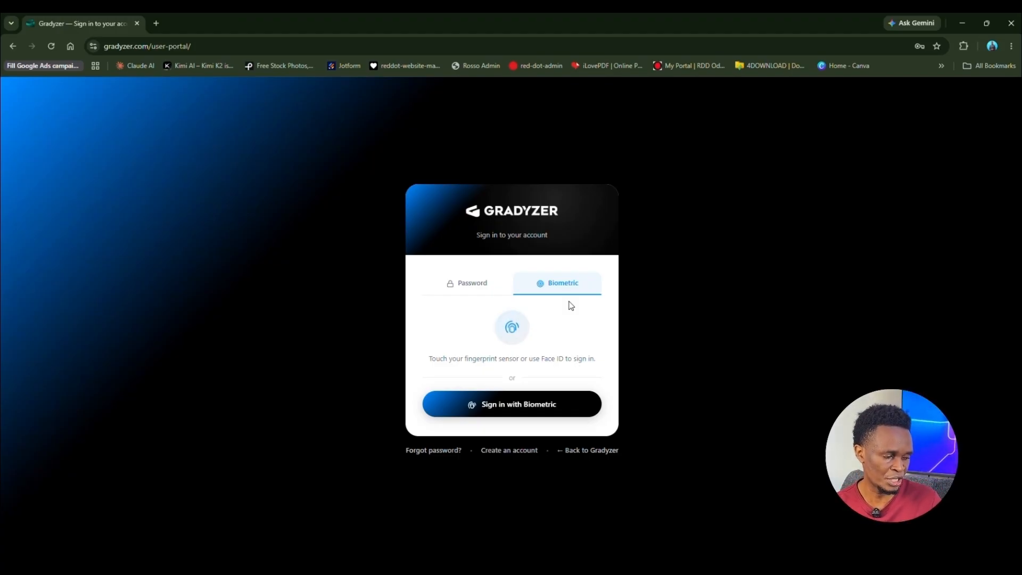
left_click(532, 409)
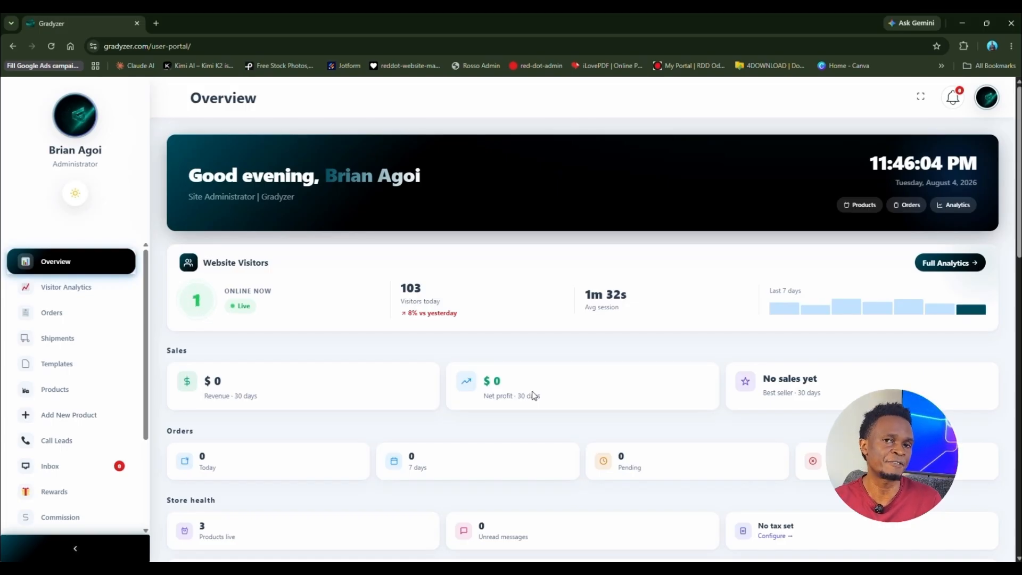
scroll(253, 421, "down", 2)
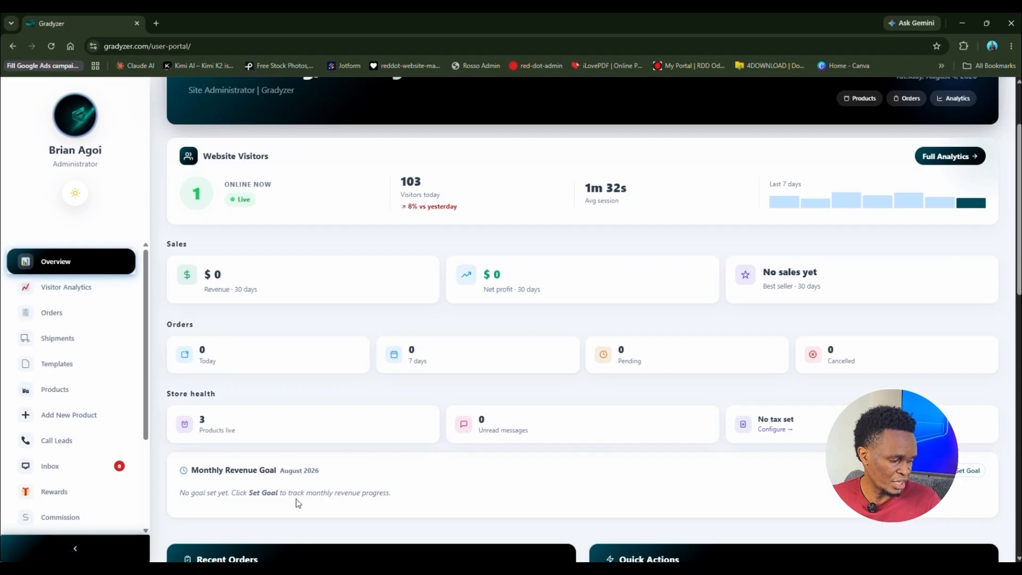
scroll(317, 482, "up", 3)
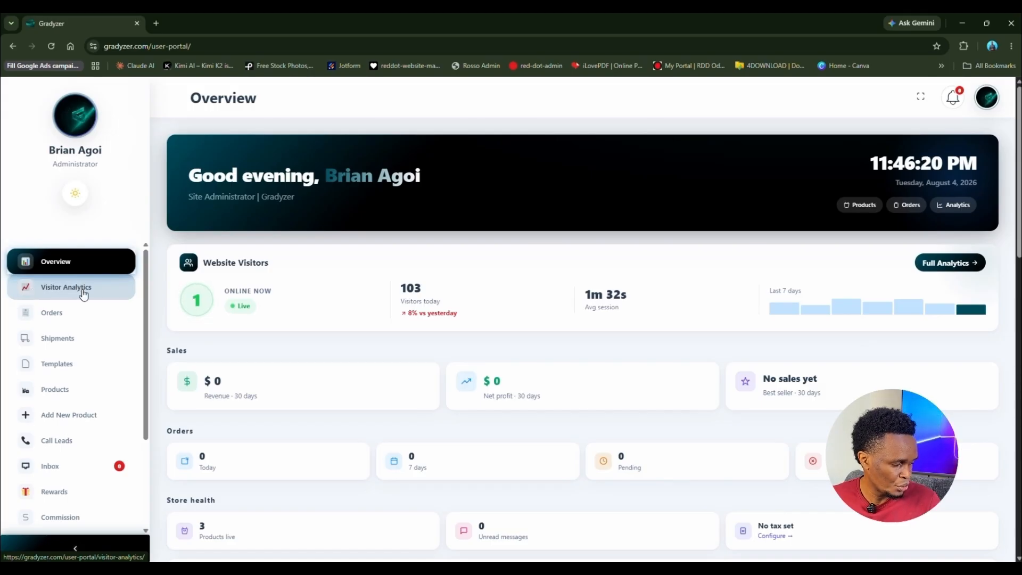
left_click(84, 294)
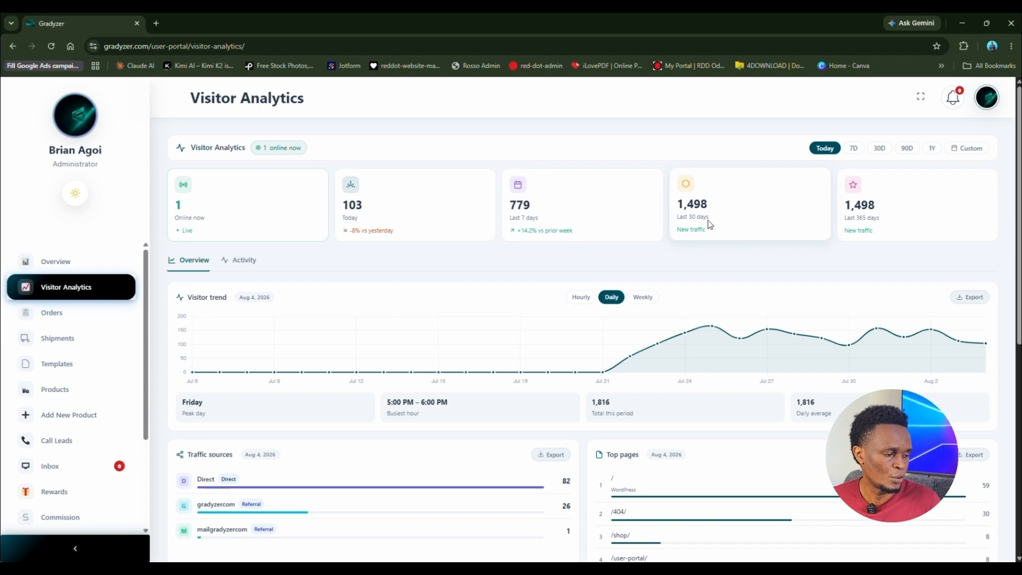
Step: Scroll through Visitor Analytics and read daily counts off the Visitor trend chart points
scroll(217, 285, "down", 3)
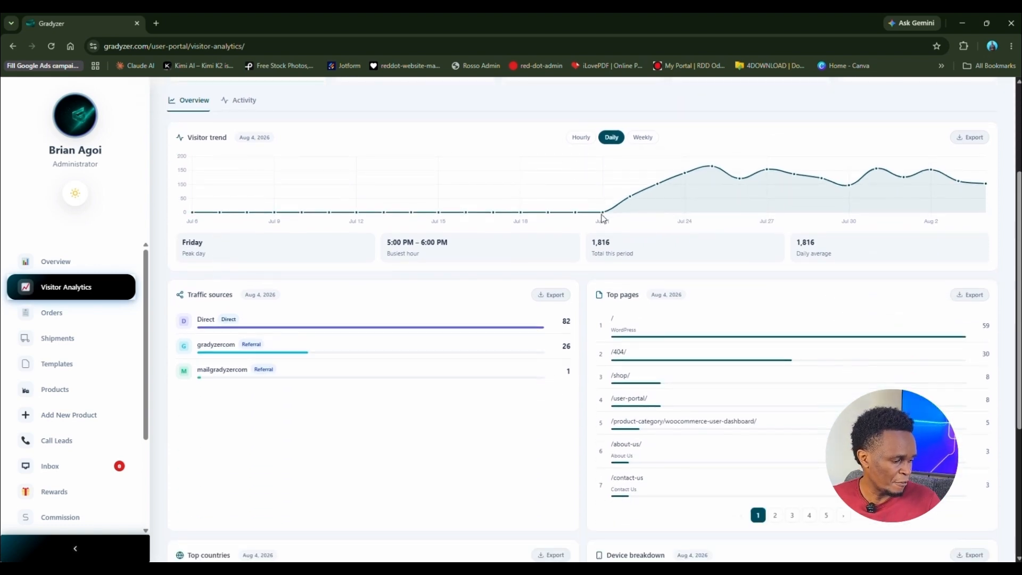
mouse_move(606, 216)
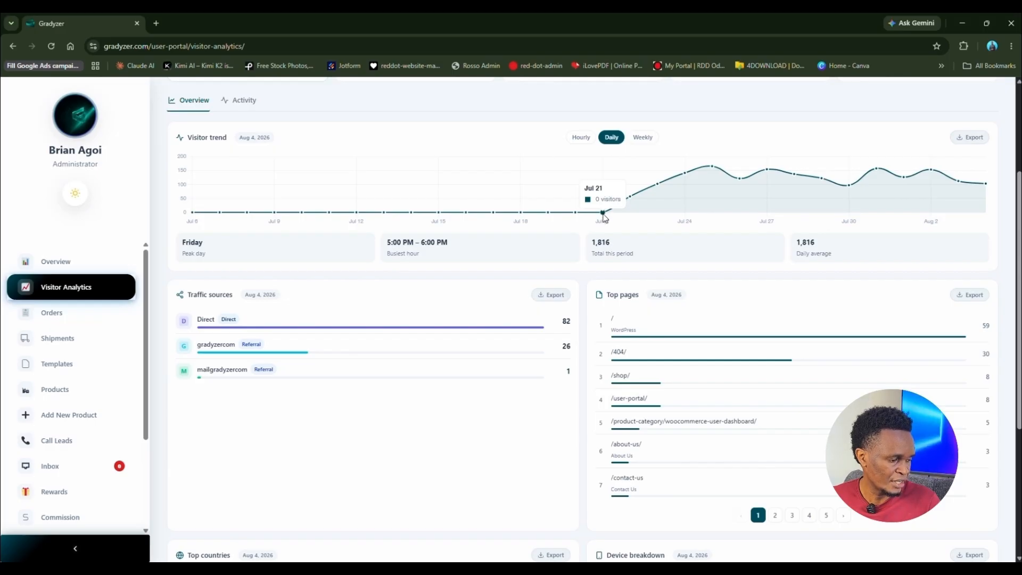
mouse_move(631, 198)
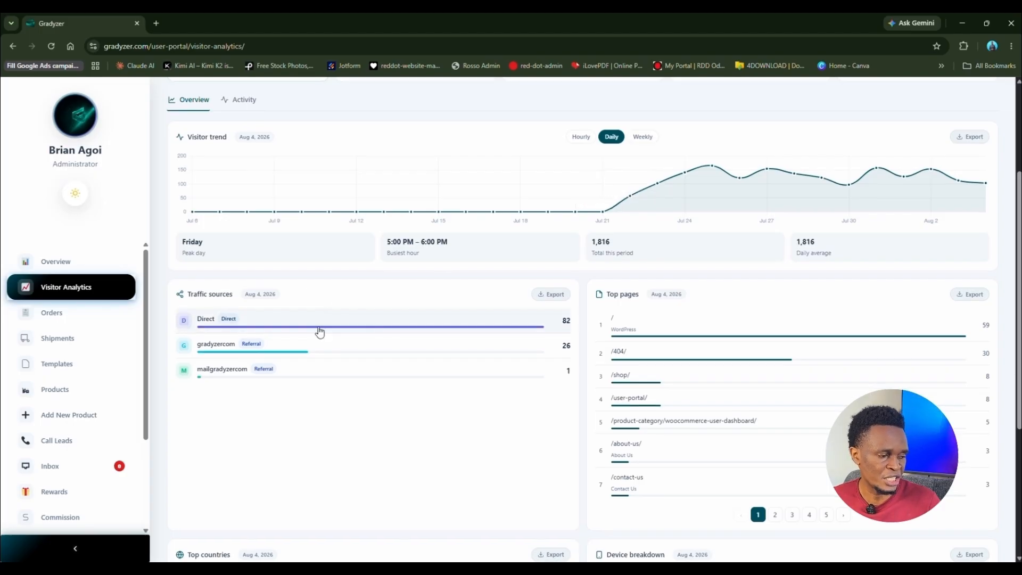
scroll(318, 332, "down", 2)
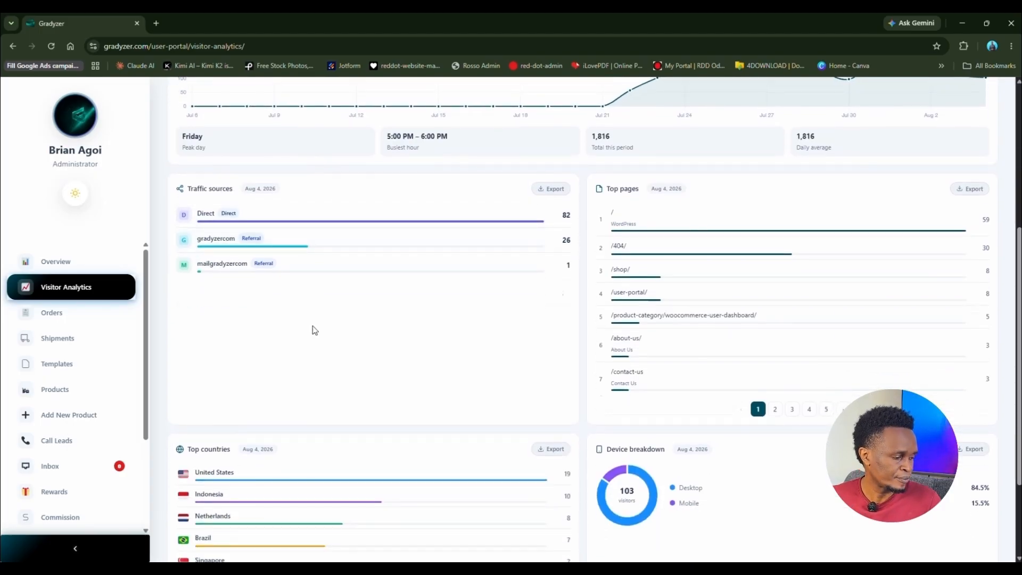
scroll(314, 330, "up", 3)
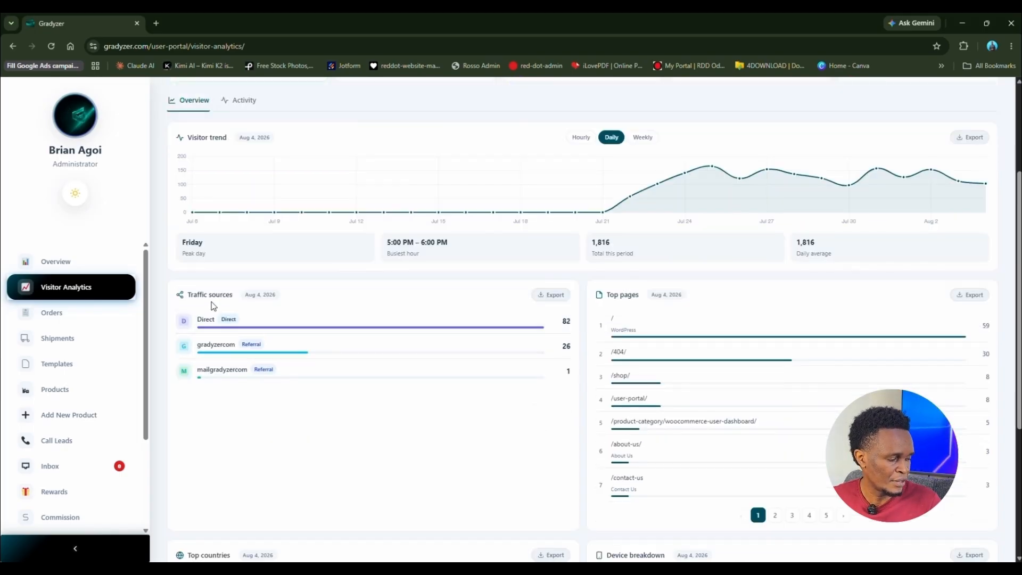
Step: Expand and collapse the Direct traffic browser breakdown, then scroll to Top countries and Device breakdown
scroll(247, 304, "down", 1)
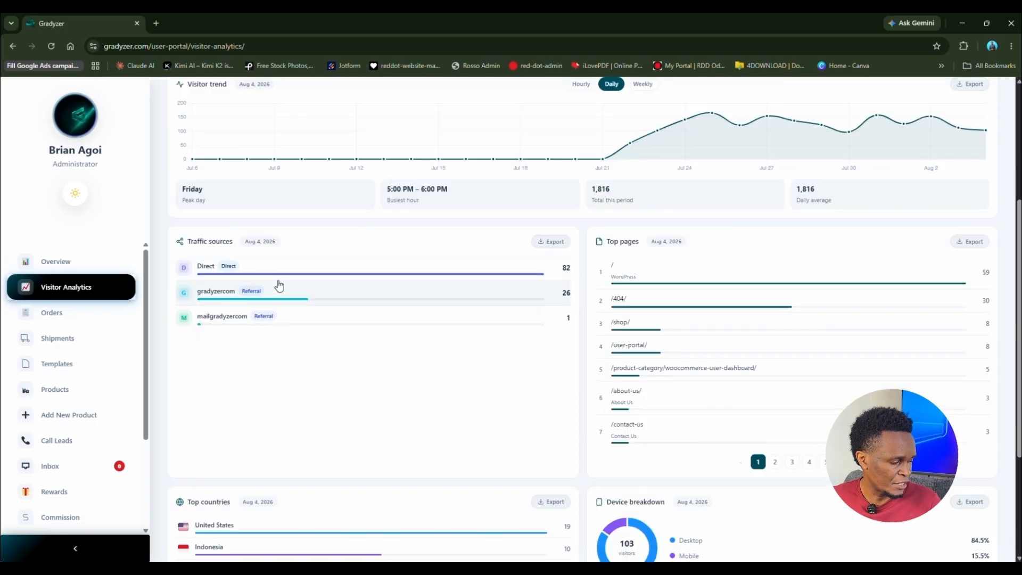
left_click(282, 278)
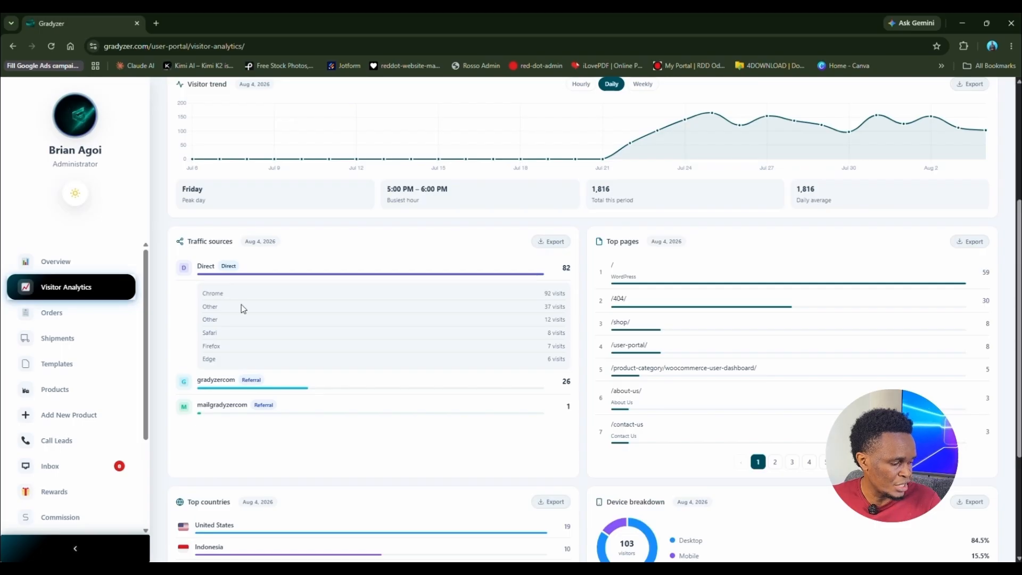
left_click(231, 274)
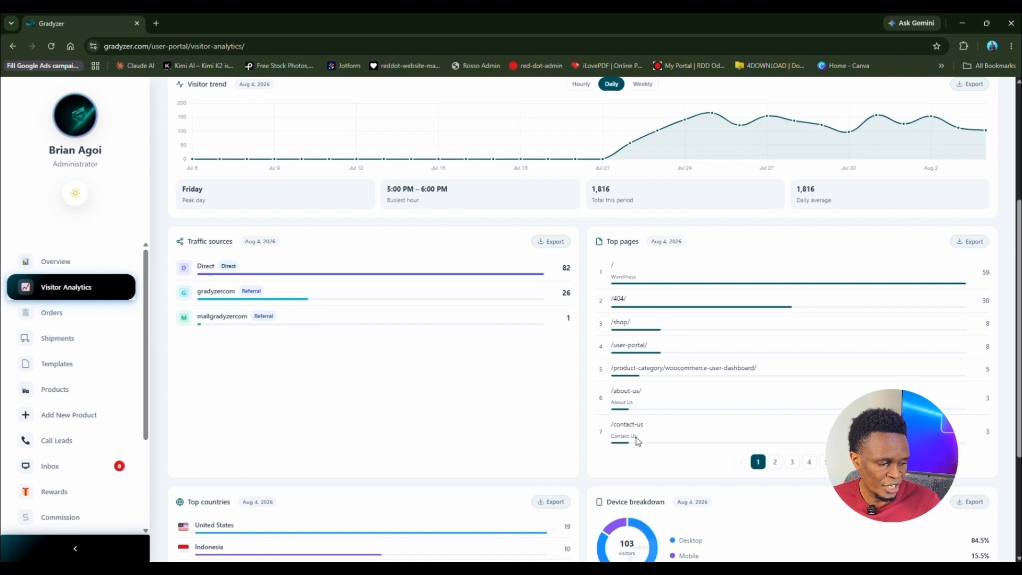
scroll(452, 436, "down", 3)
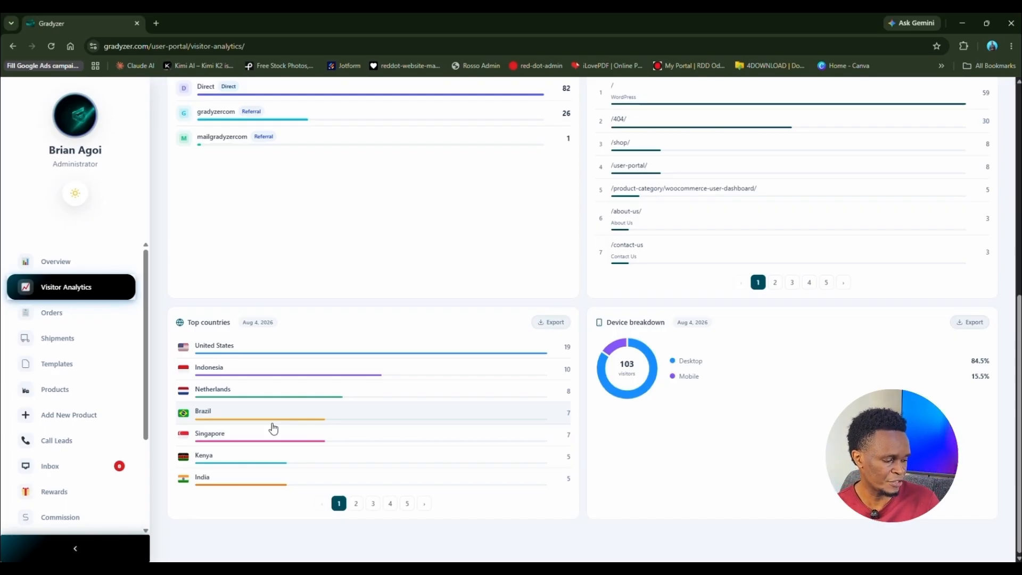
left_click(408, 503)
left_click(338, 503)
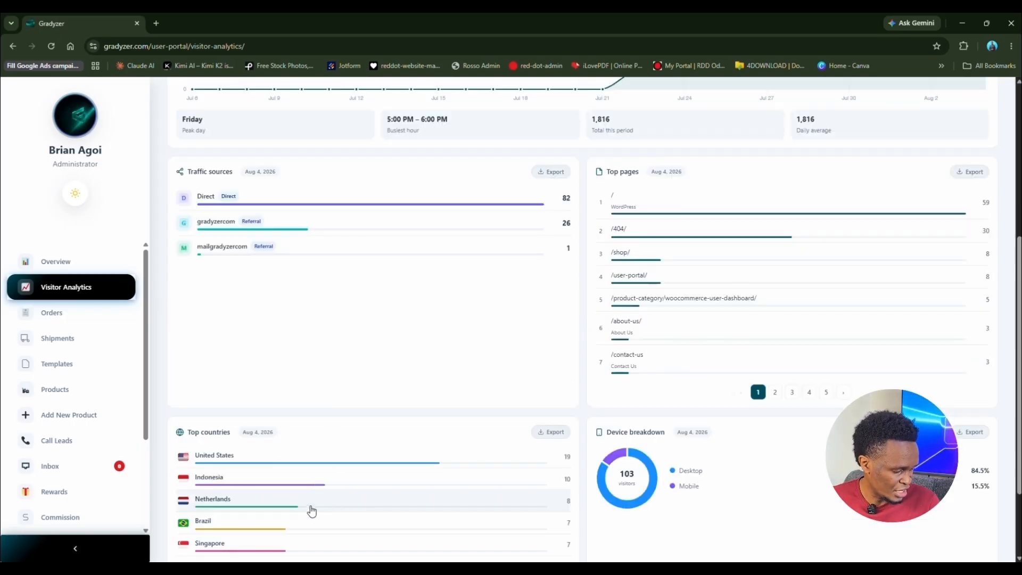
scroll(207, 378, "down", 2)
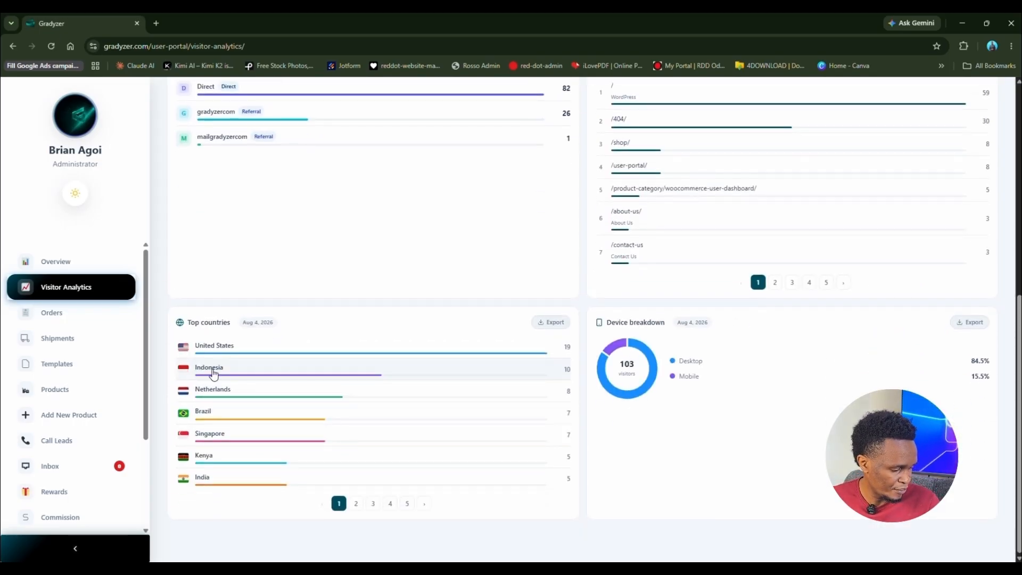
left_click(248, 355)
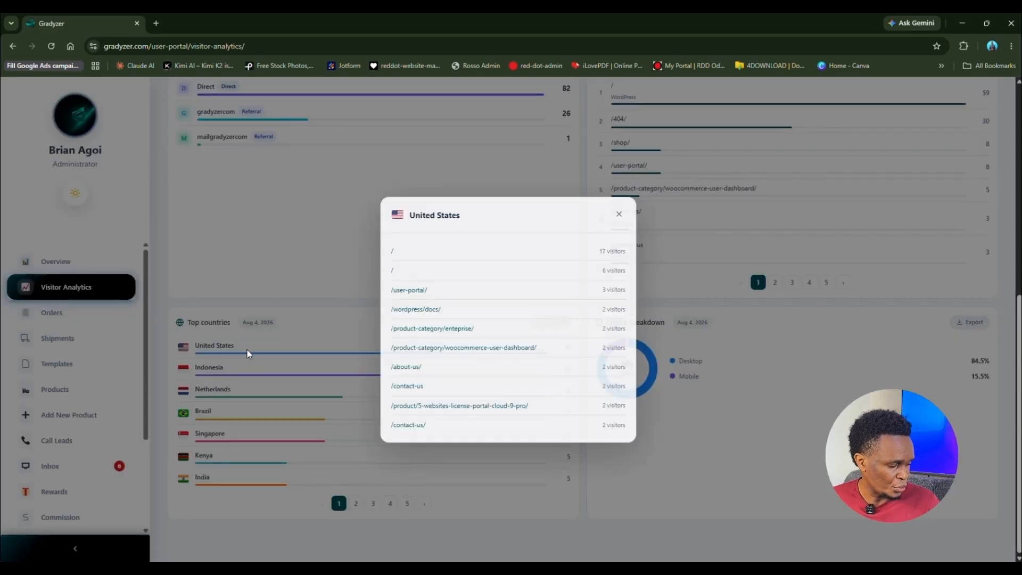
left_click(247, 350)
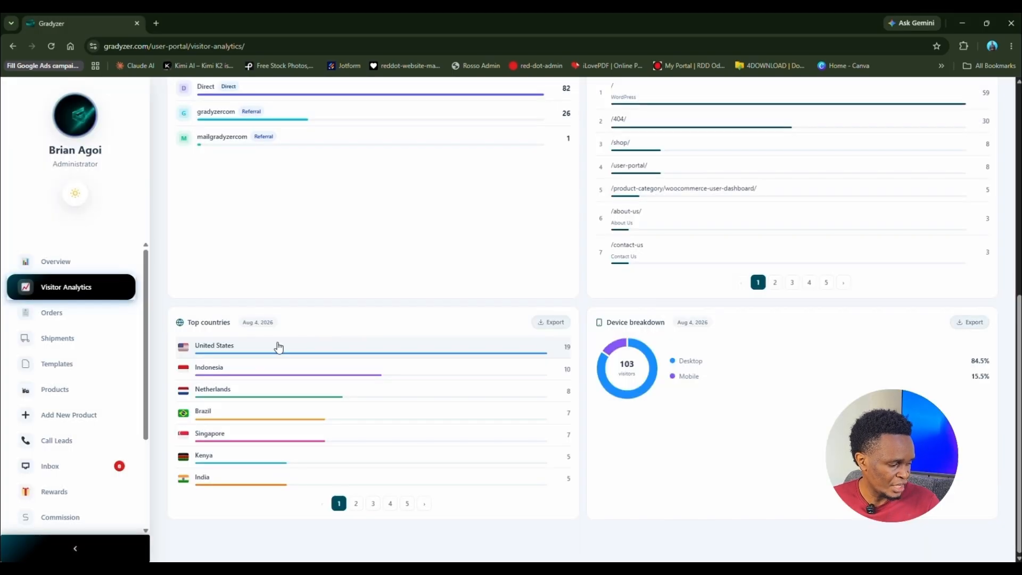
left_click(285, 346)
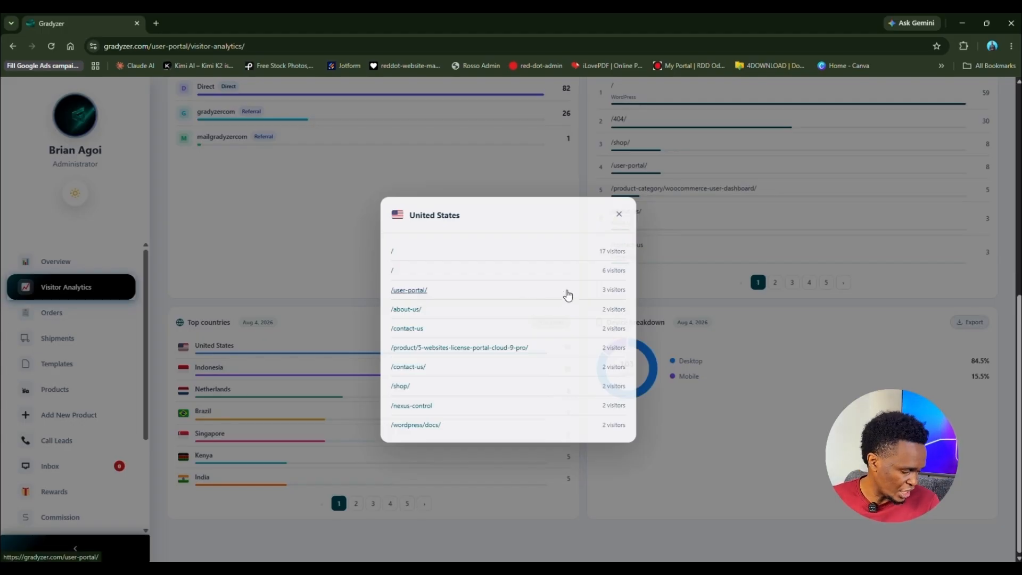
left_click(619, 214)
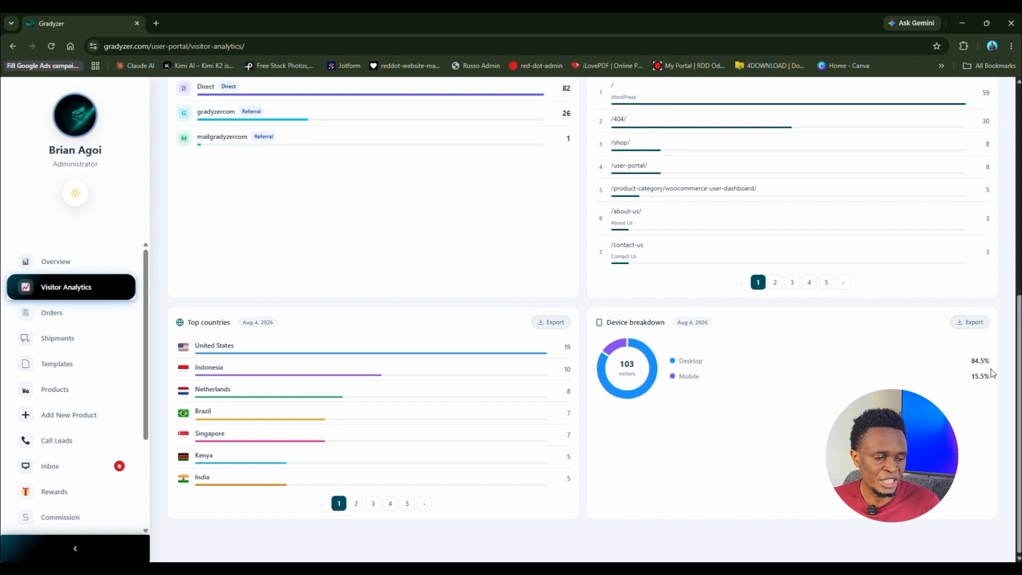
scroll(746, 444, "up", 5)
scroll(751, 426, "up", 3)
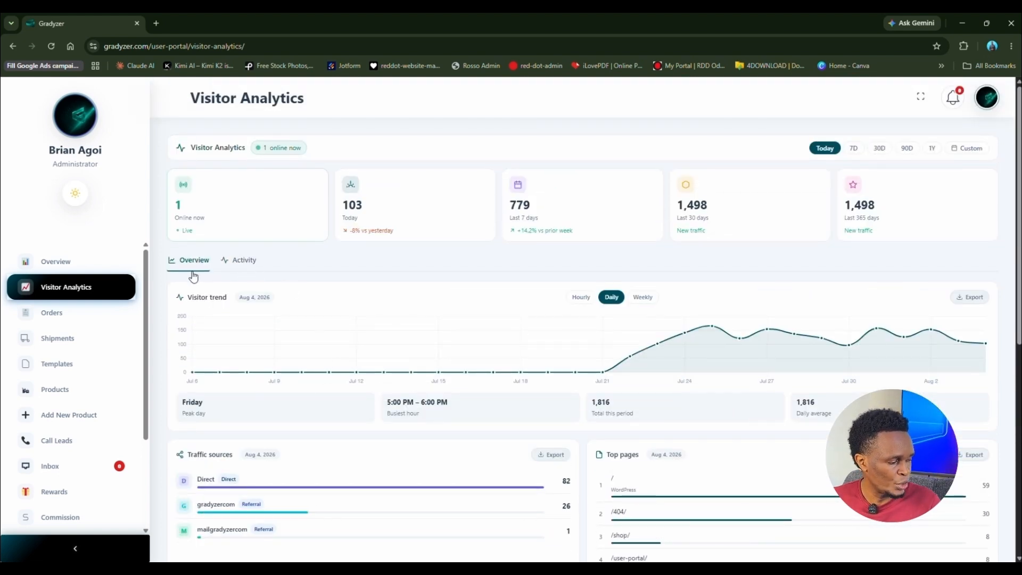
Step: Switch Visitor Analytics to the Activity tab and scroll through bounce rate, logins and UTM panels
left_click(238, 266)
scroll(353, 411, "down", 3)
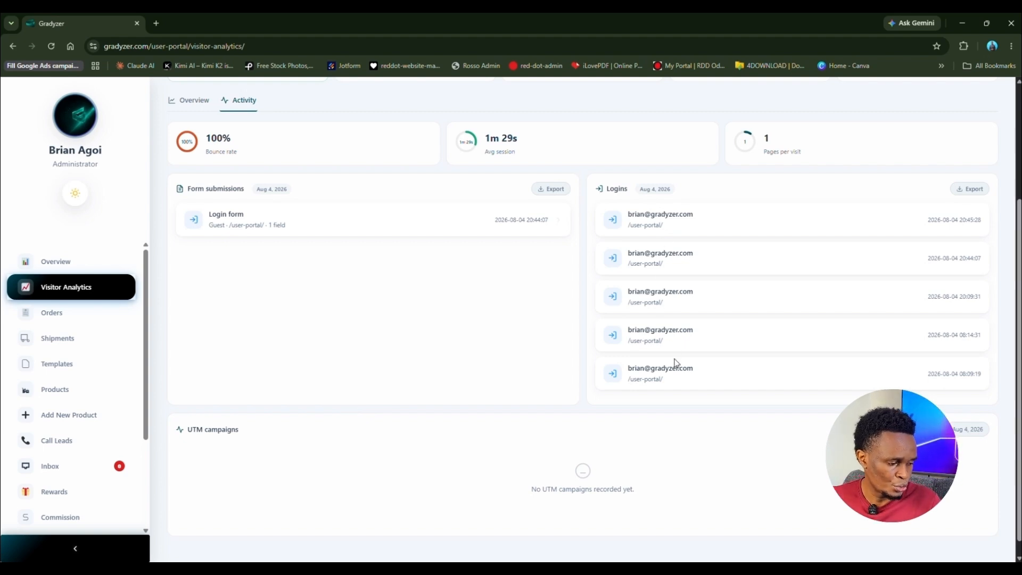
scroll(675, 363, "down", 1)
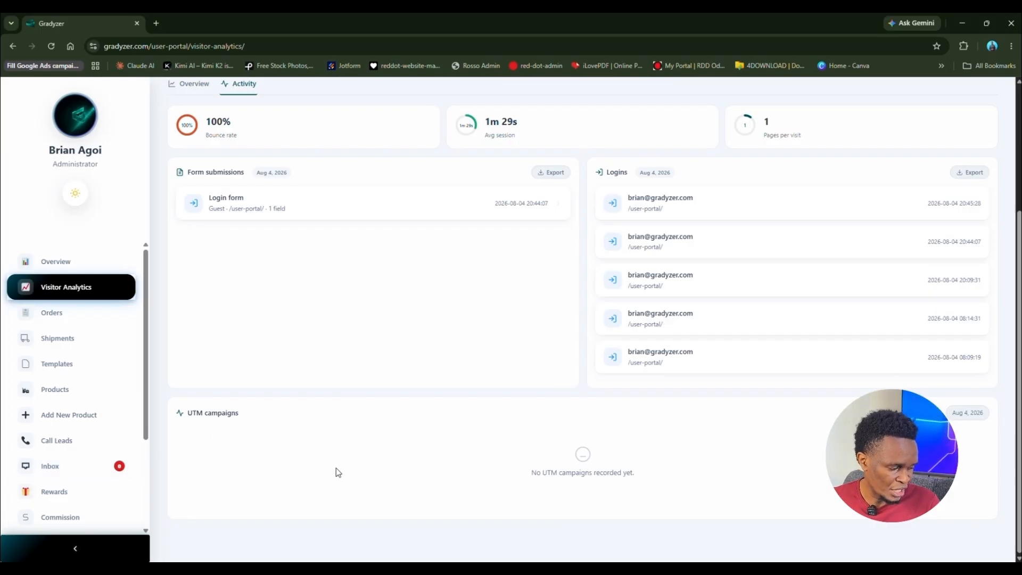
scroll(272, 464, "up", 4)
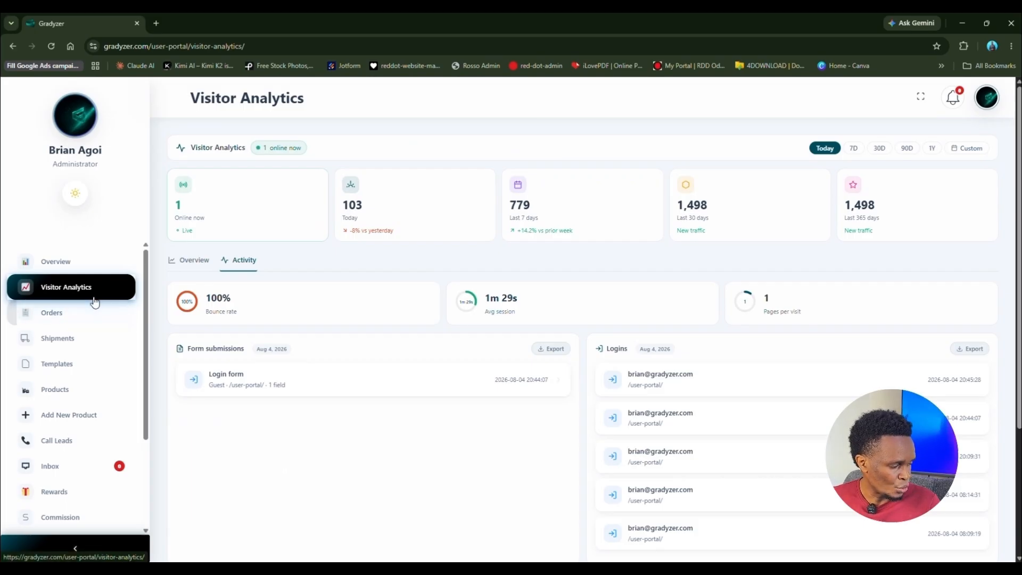
Step: Look over the empty Orders and Shipments pages, then list the four products
left_click(76, 319)
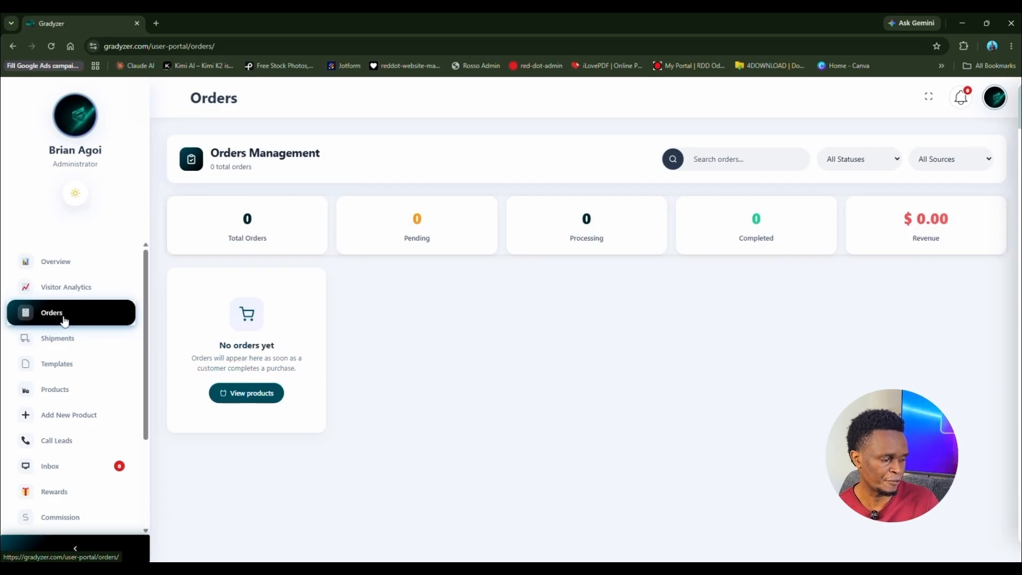
left_click(65, 346)
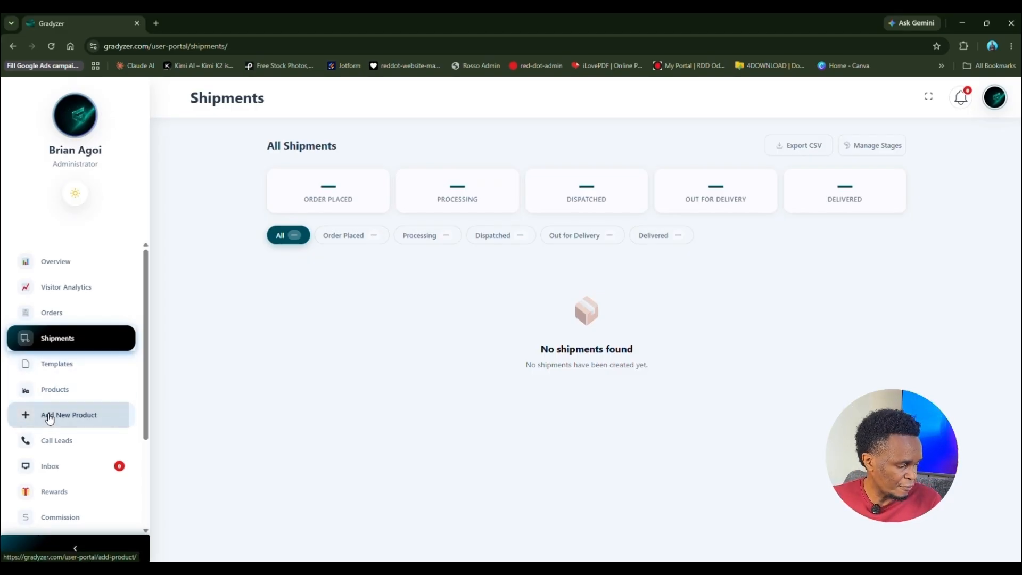
left_click(69, 396)
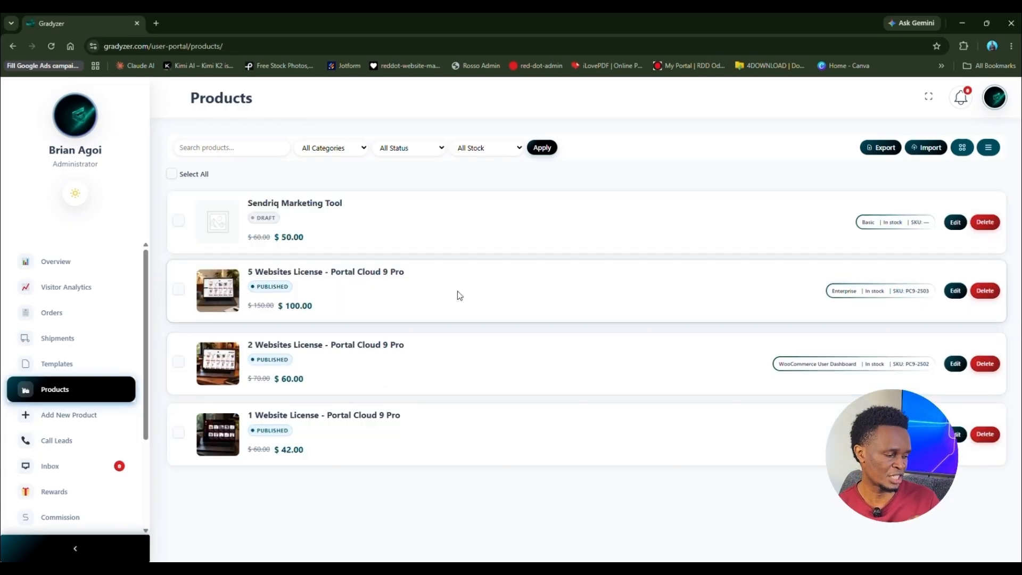
Step: Try the grid view, return to list view, and edit the 5 Websites License product
left_click(962, 149)
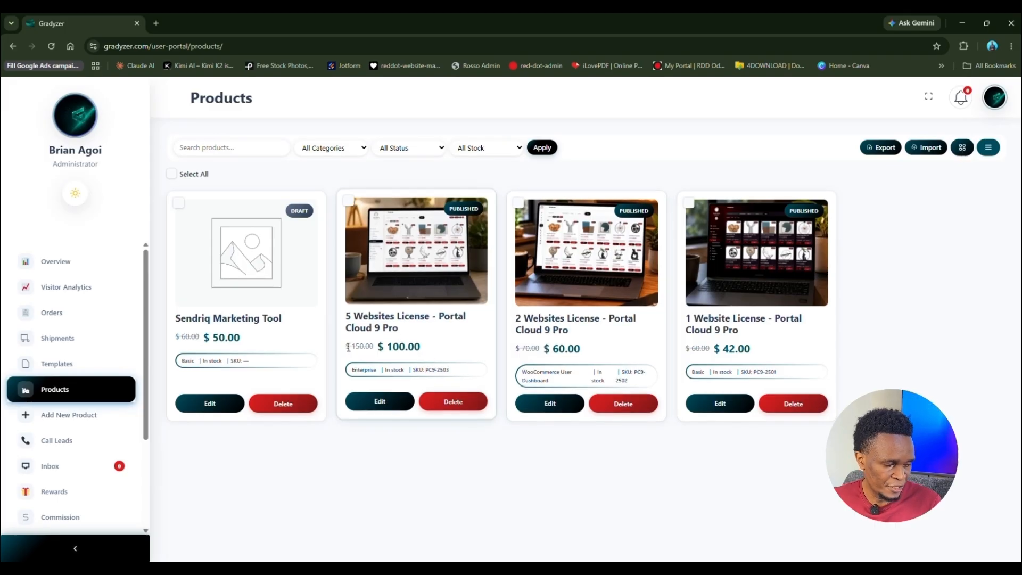
left_click(989, 149)
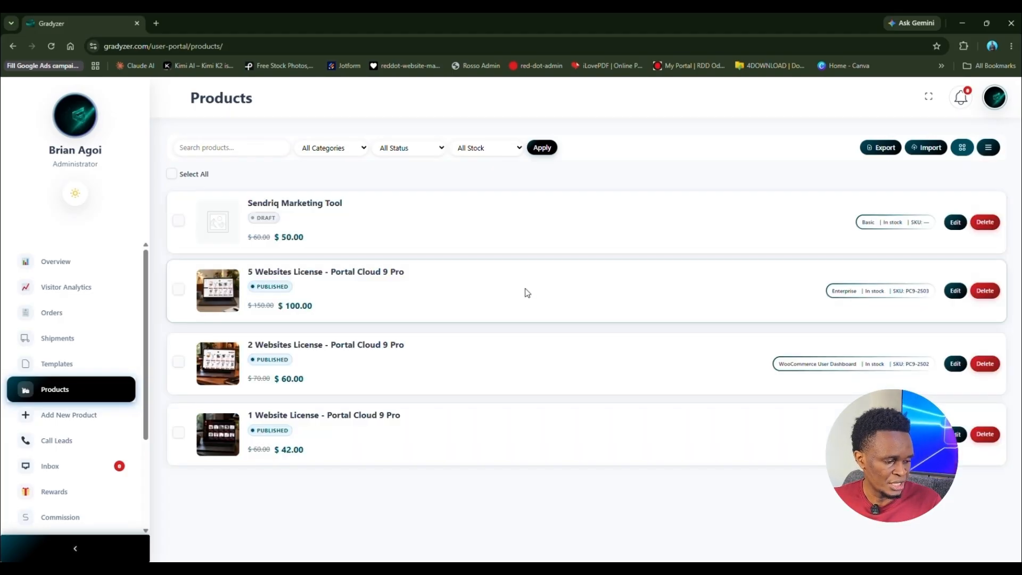
left_click(954, 298)
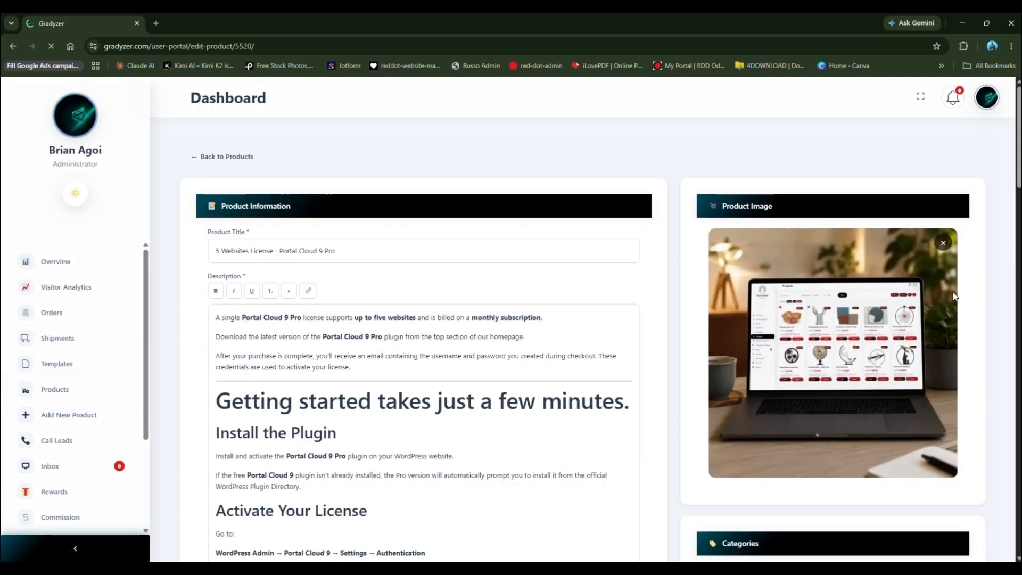
scroll(585, 293, "down", 12)
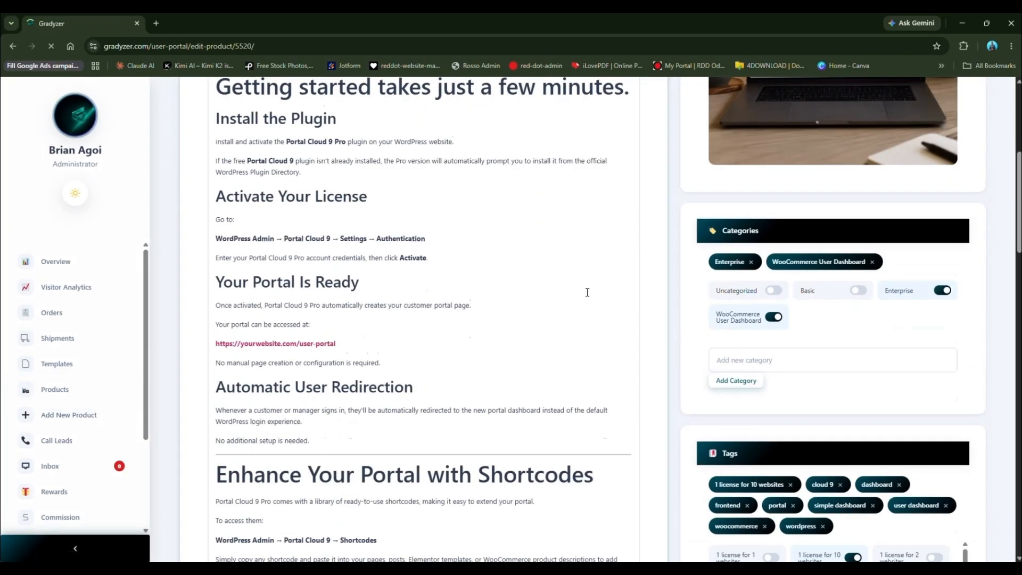
scroll(585, 290, "up", 12)
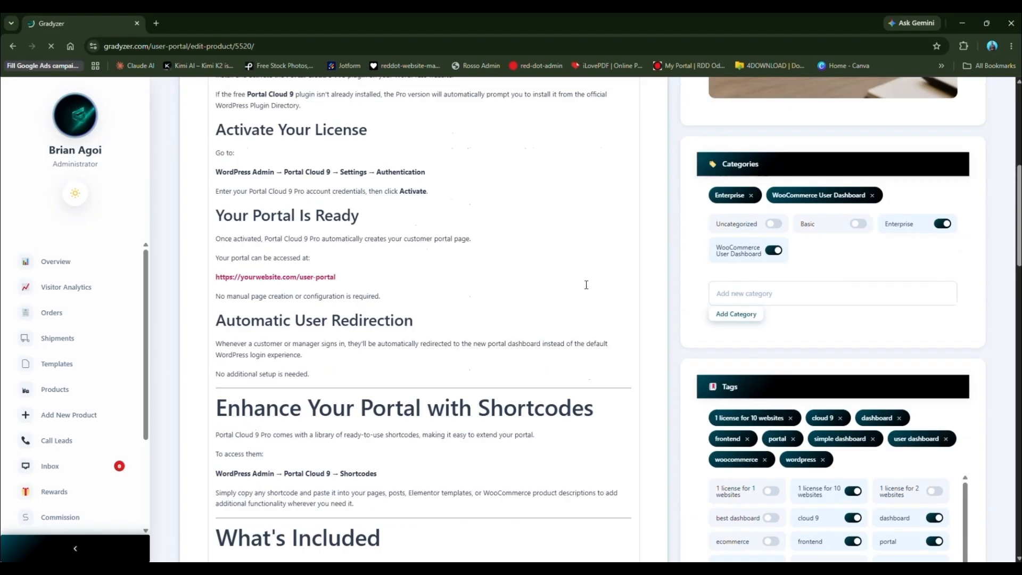
scroll(586, 285, "down", 6)
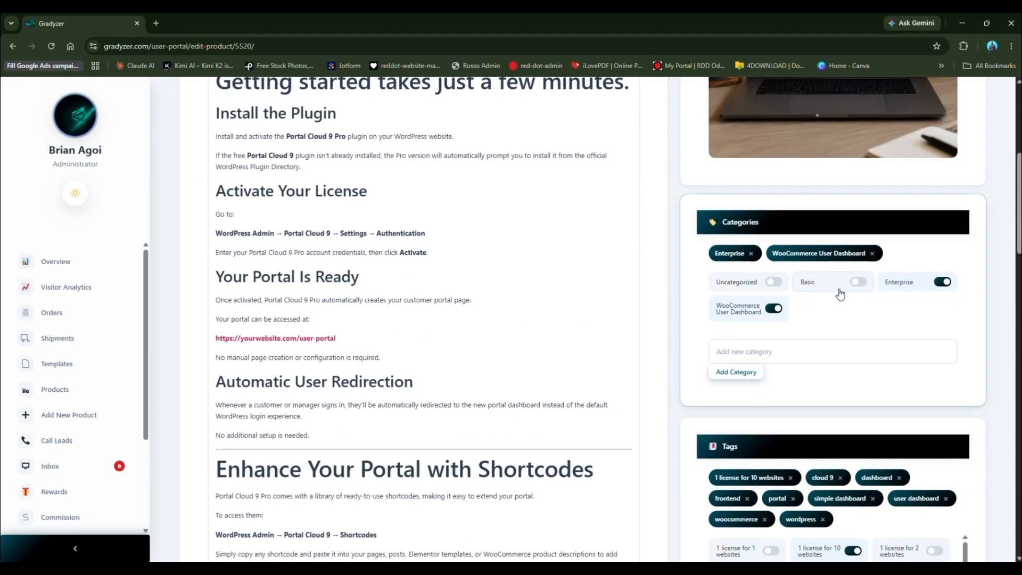
left_click(859, 282)
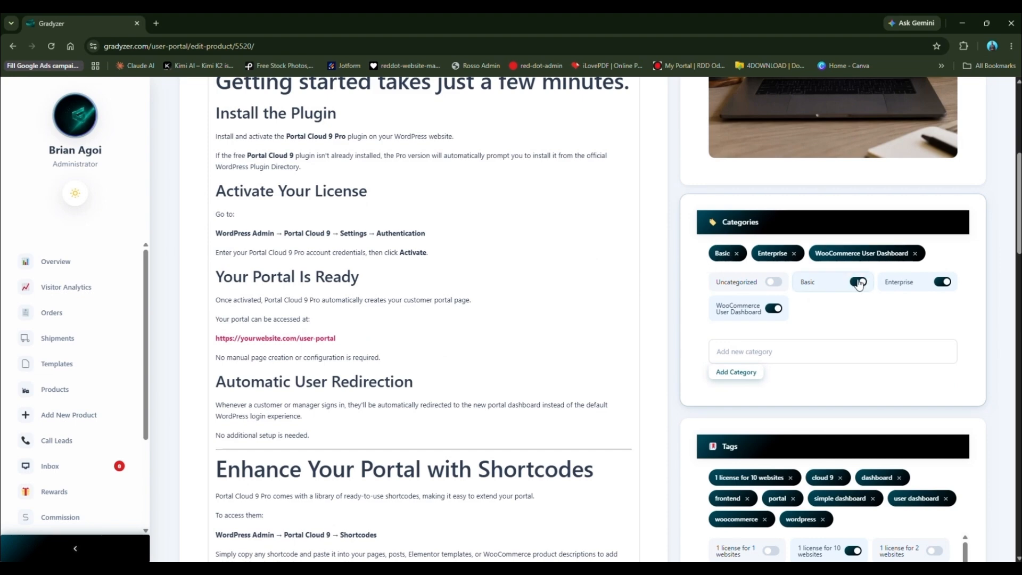
scroll(786, 362, "down", 5)
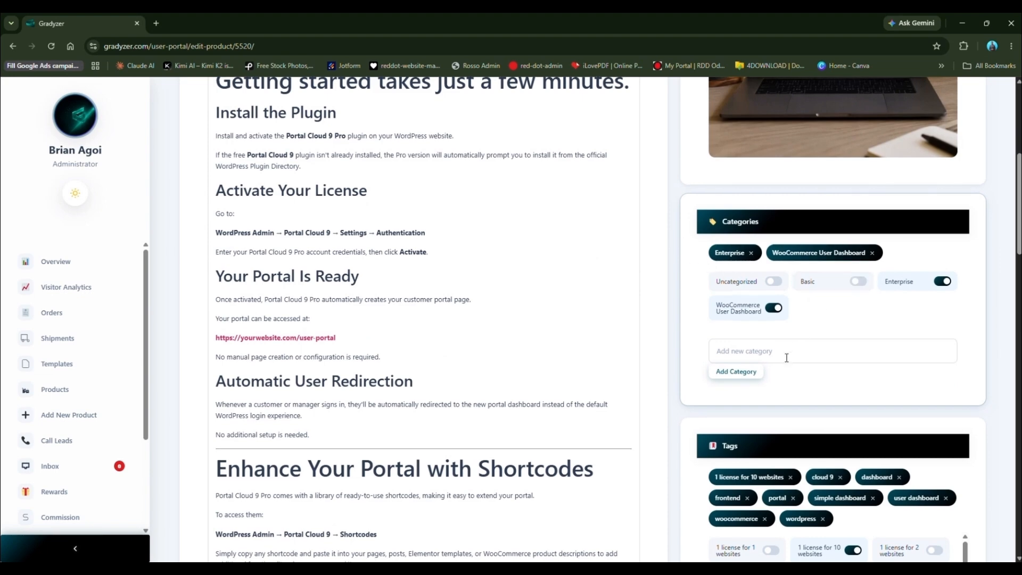
scroll(785, 363, "up", 4)
left_click(770, 298)
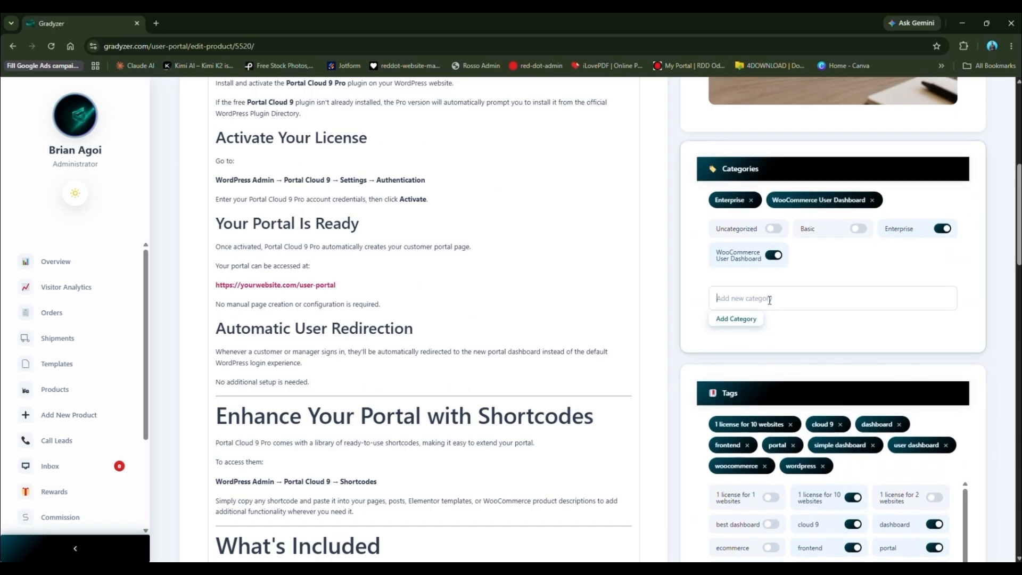
left_click(769, 300)
left_click(877, 341)
scroll(839, 344, "down", 4)
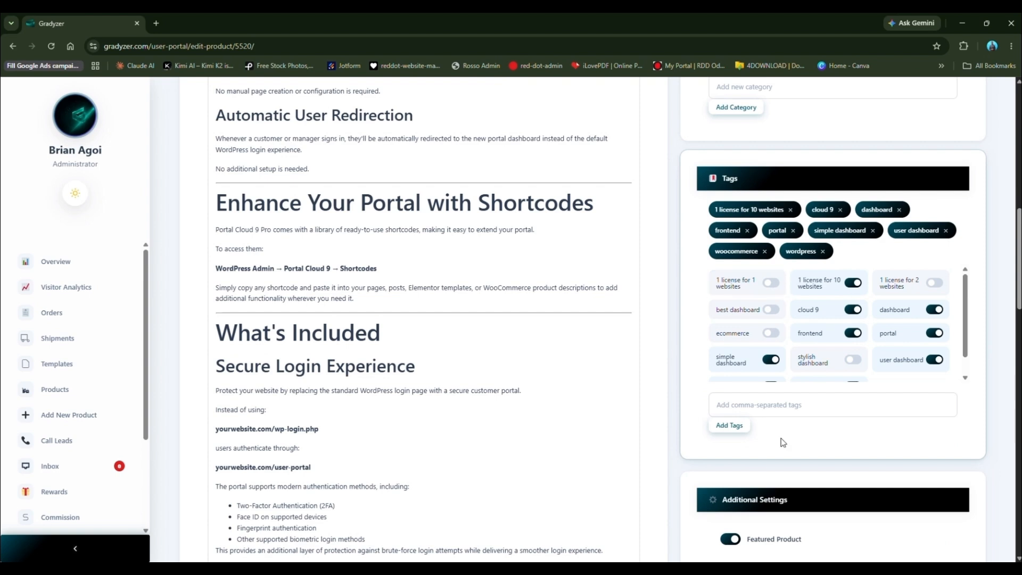
left_click(764, 404)
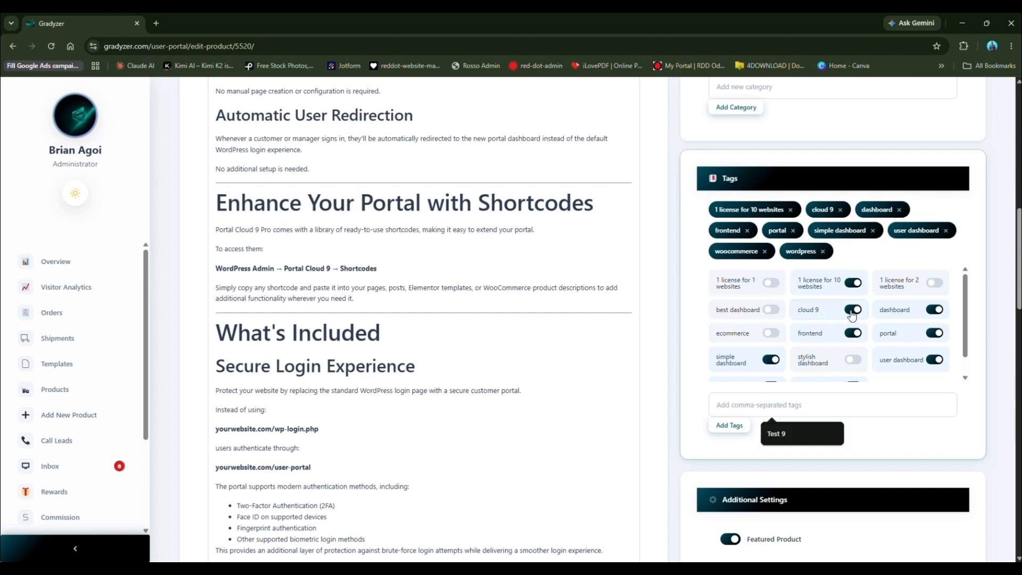
left_click(771, 286)
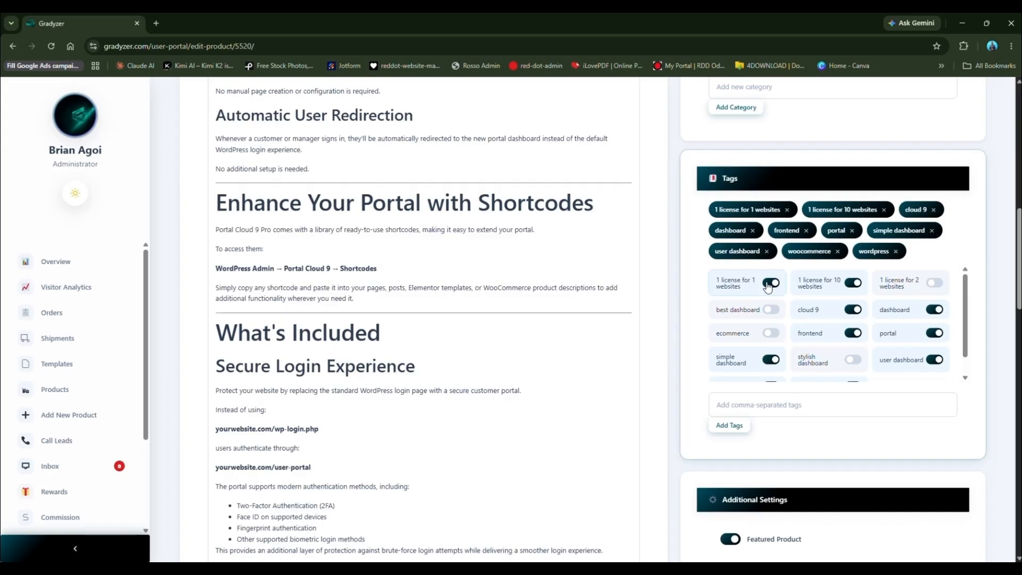
left_click(767, 286)
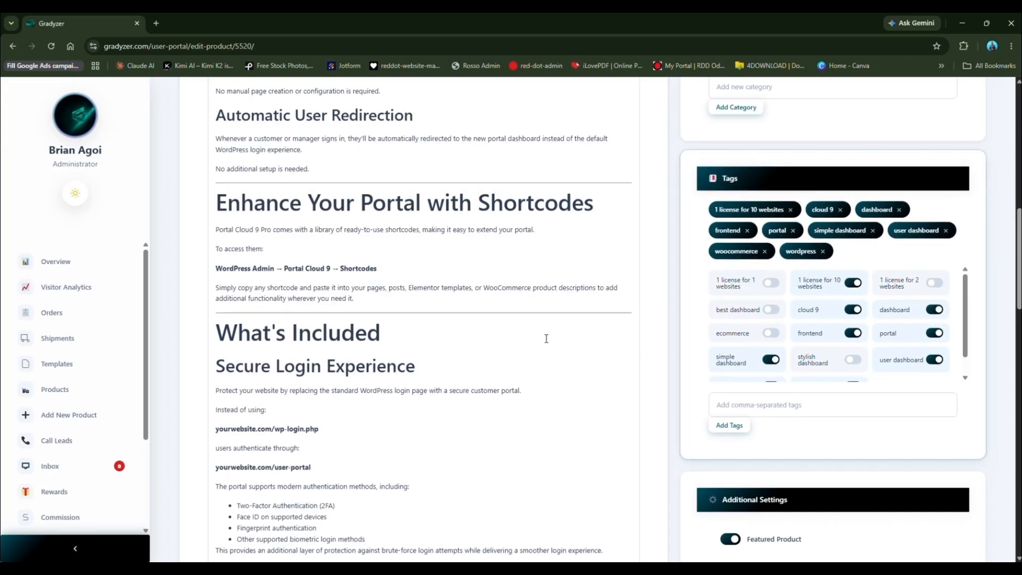
scroll(525, 348, "down", 4)
scroll(524, 348, "down", 2)
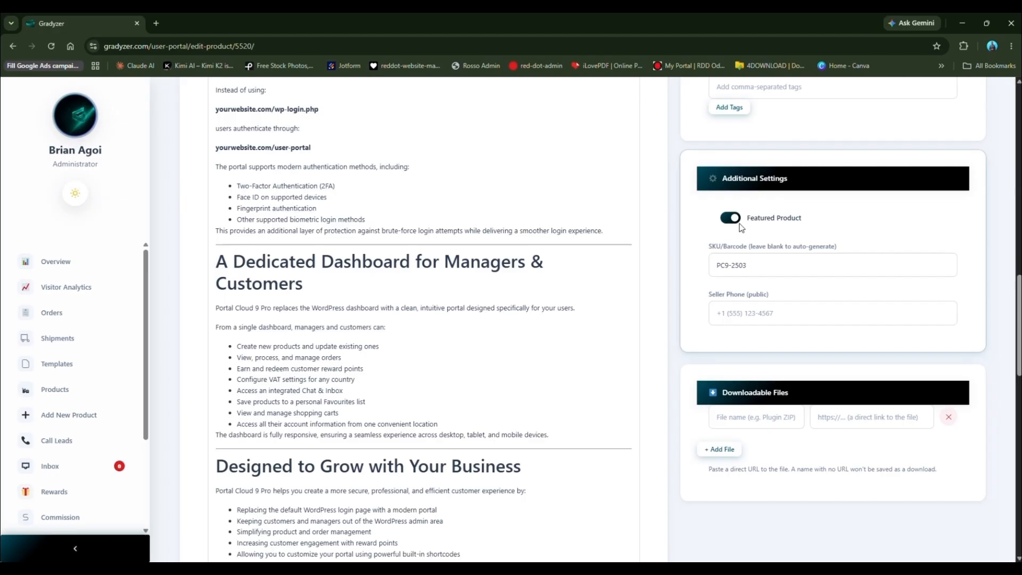
left_click(728, 222)
left_click(730, 226)
left_click(755, 265)
left_click_drag(754, 264, 696, 267)
left_click(756, 272)
left_click_drag(757, 265, 714, 266)
left_click(742, 322)
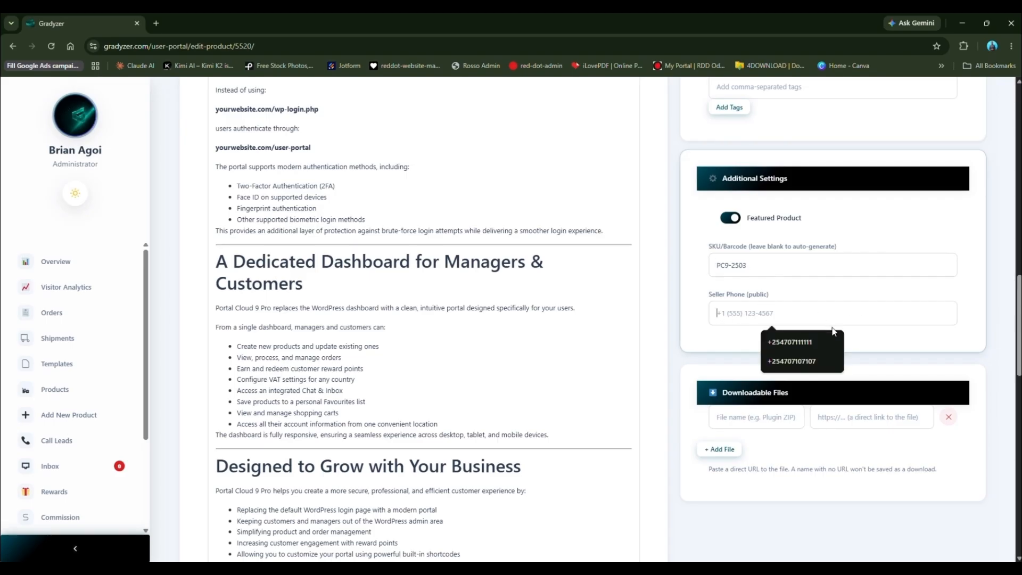
left_click(679, 355)
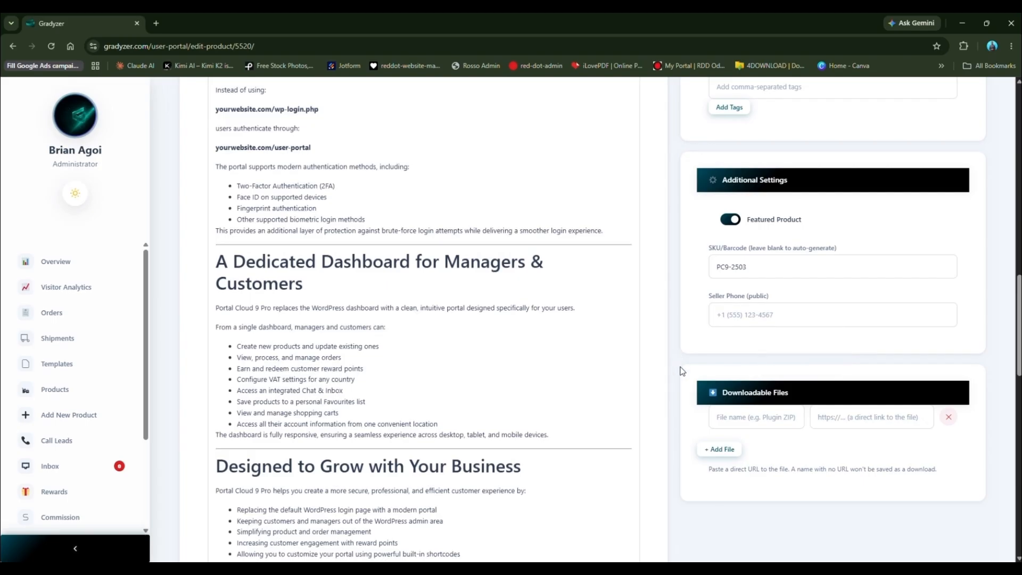
scroll(680, 367, "down", 3)
scroll(167, 361, "down", 6)
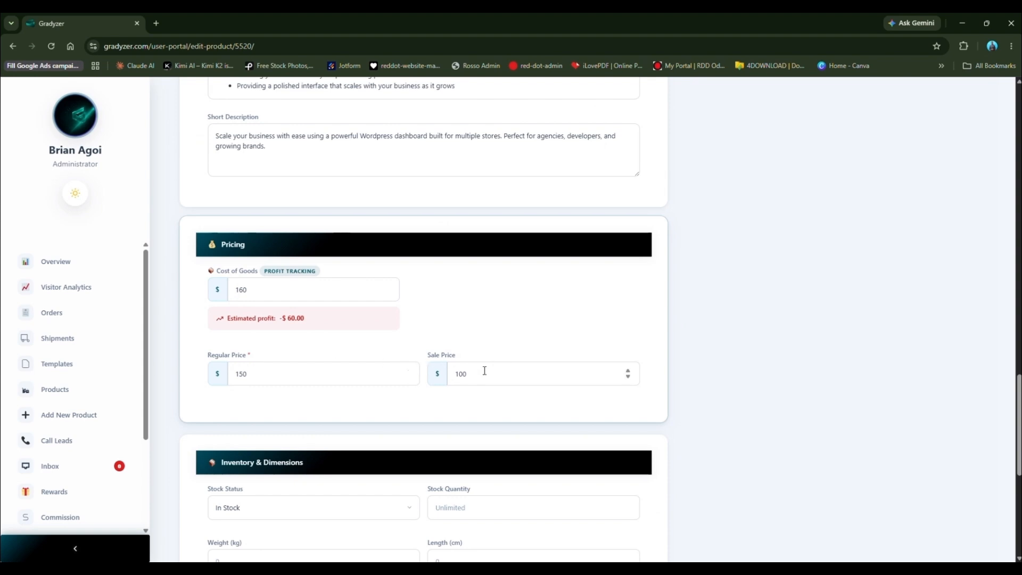
Step: Keep the stock status In Stock and enter 0 as the Stock Quantity
scroll(408, 373, "down", 4)
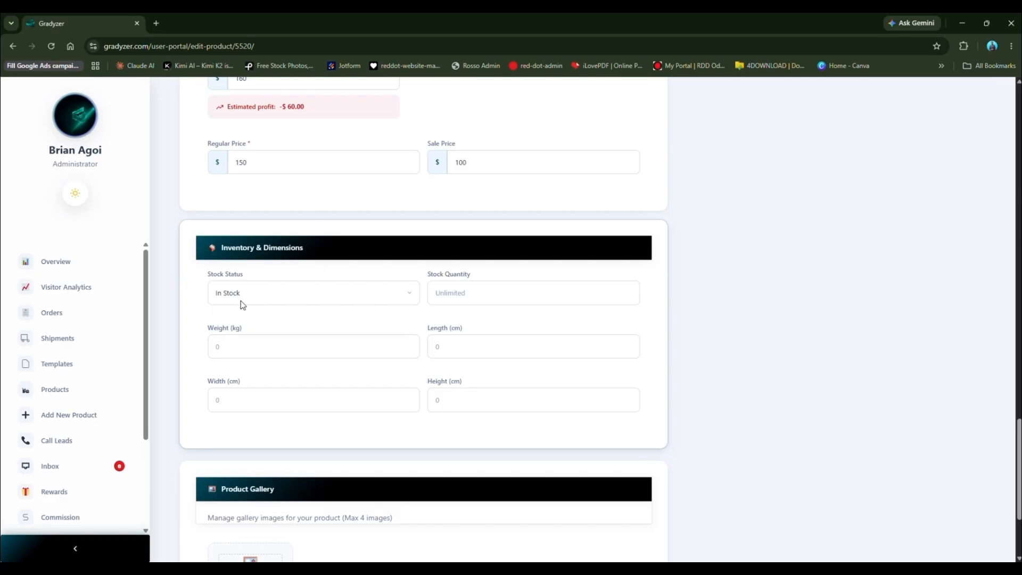
left_click(250, 301)
left_click(250, 300)
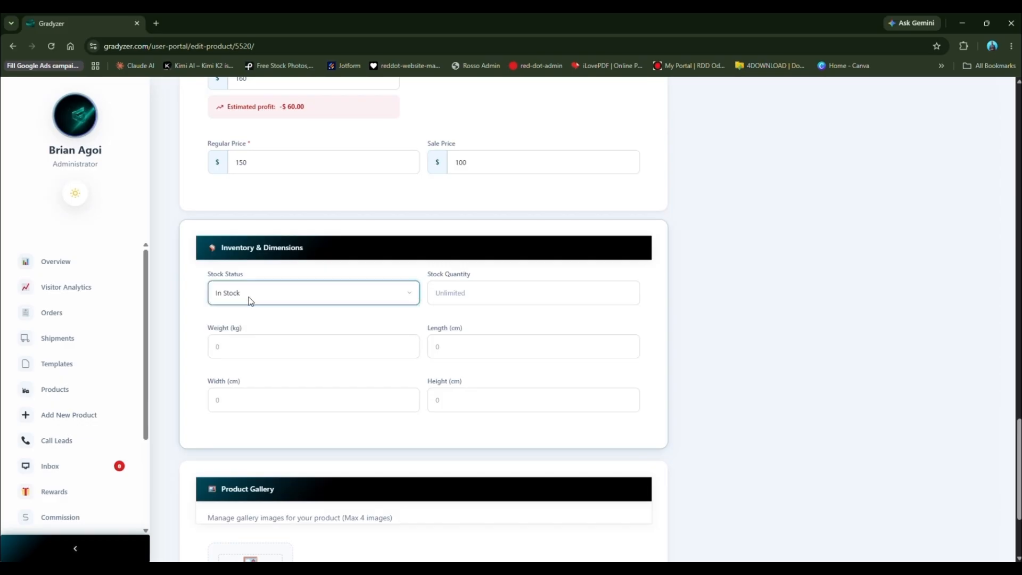
left_click(452, 293)
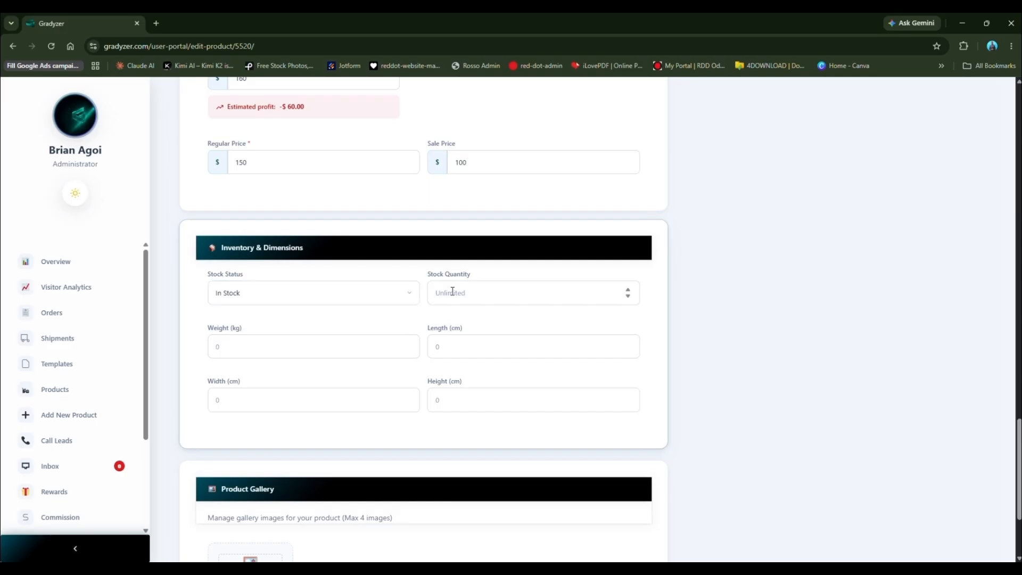
type("0")
scroll(397, 407, "down", 1)
scroll(399, 411, "down", 2)
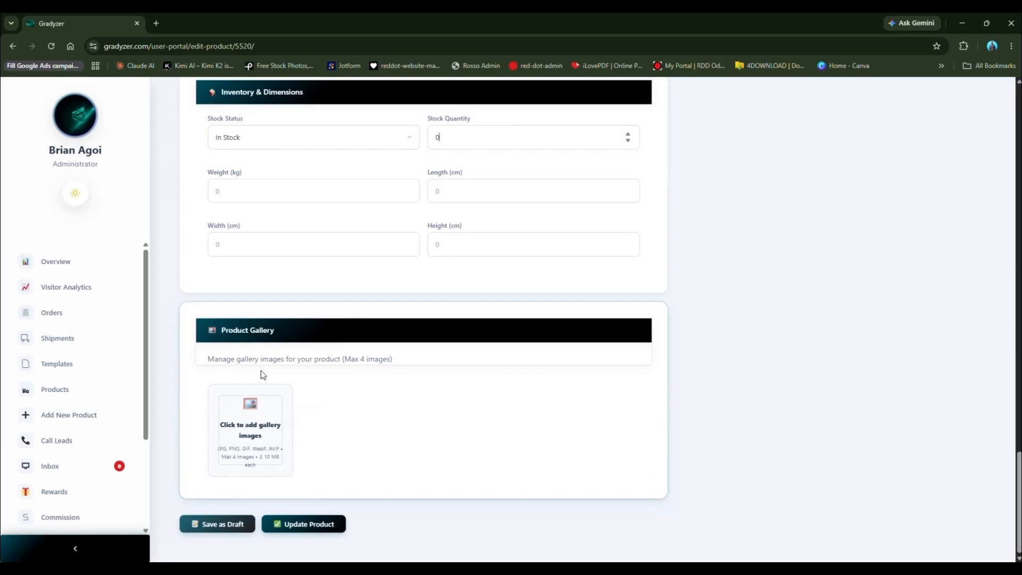
scroll(372, 360, "up", 15)
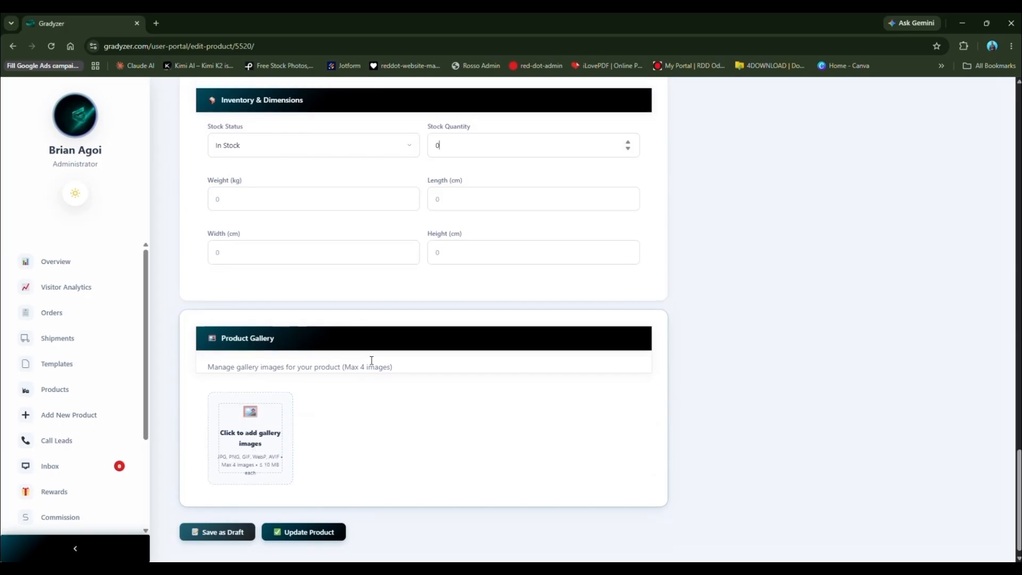
scroll(382, 329, "up", 15)
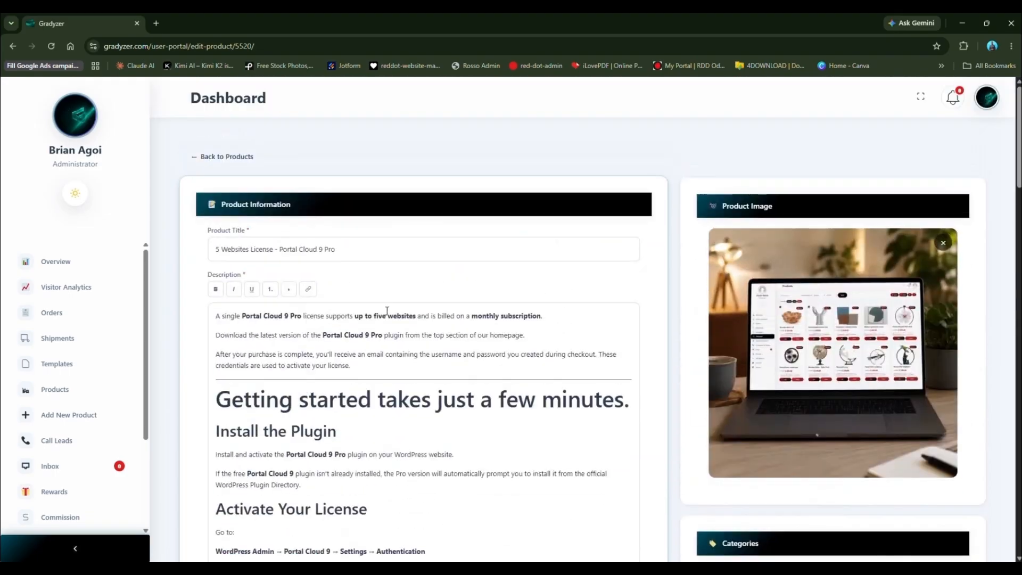
Step: Leave the 5 Websites License edit page for a blank Add New Product form
scroll(537, 332, "down", 2)
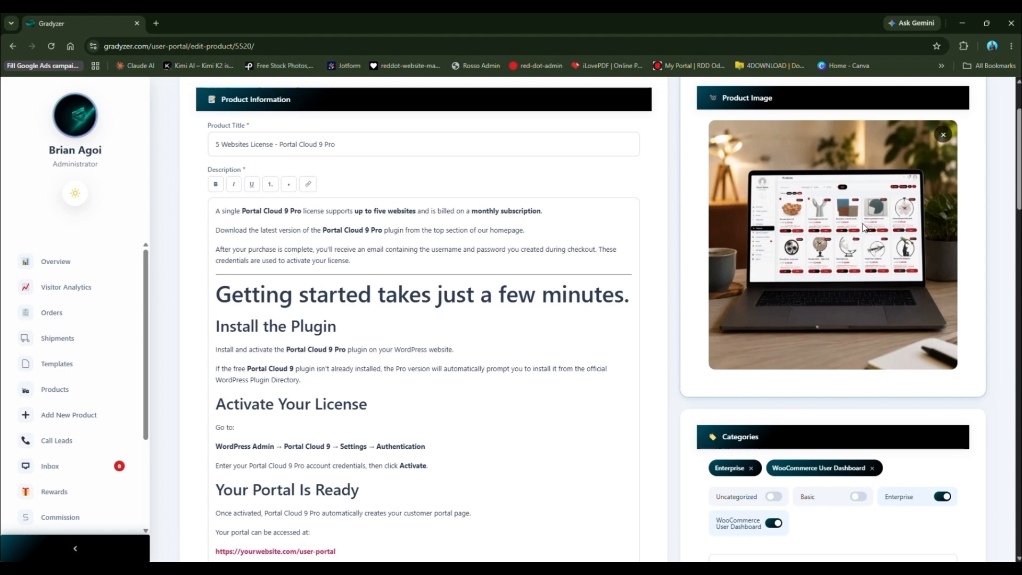
left_click(69, 415)
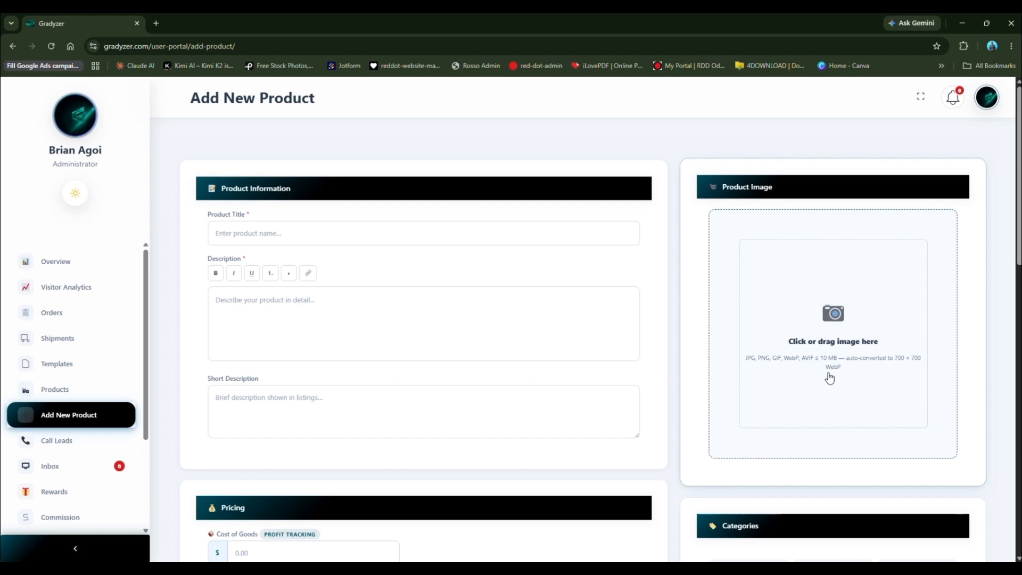
Step: Drag red-dot-distribution-location from the Pictures folder into the Product Image drop zone
left_click(830, 378)
key("alt+Tab")
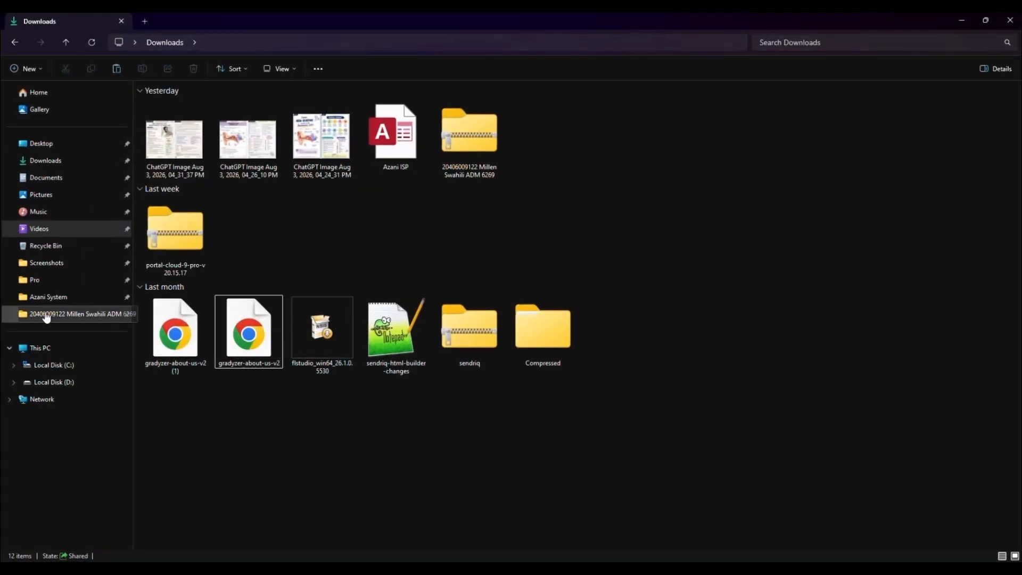
left_click(69, 263)
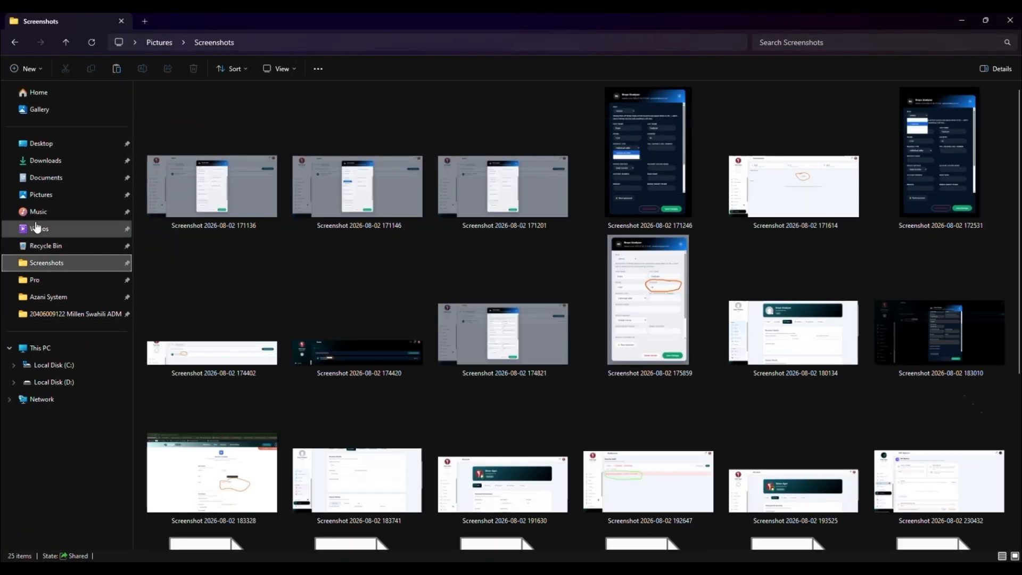
left_click(41, 198)
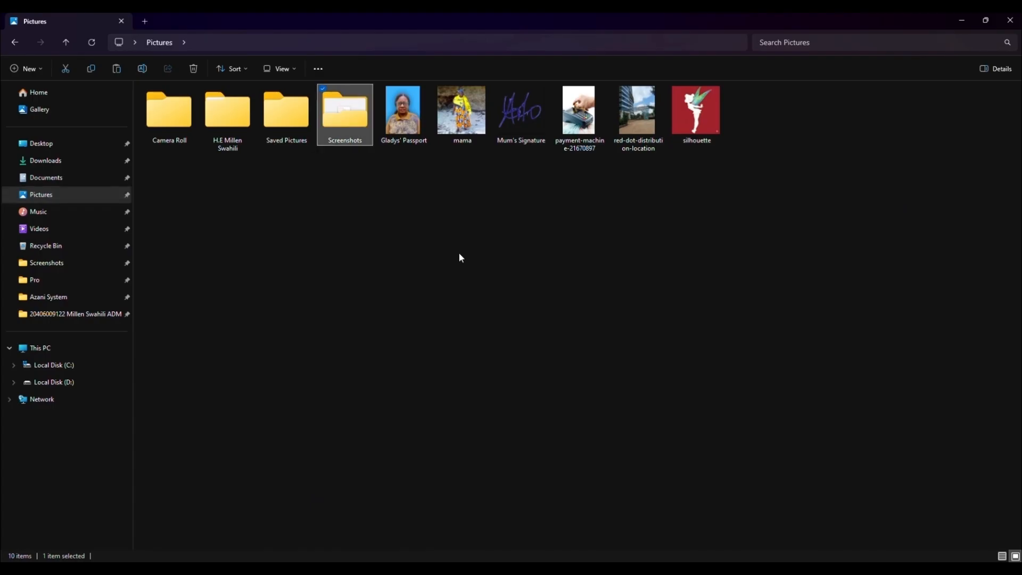
left_click(652, 150)
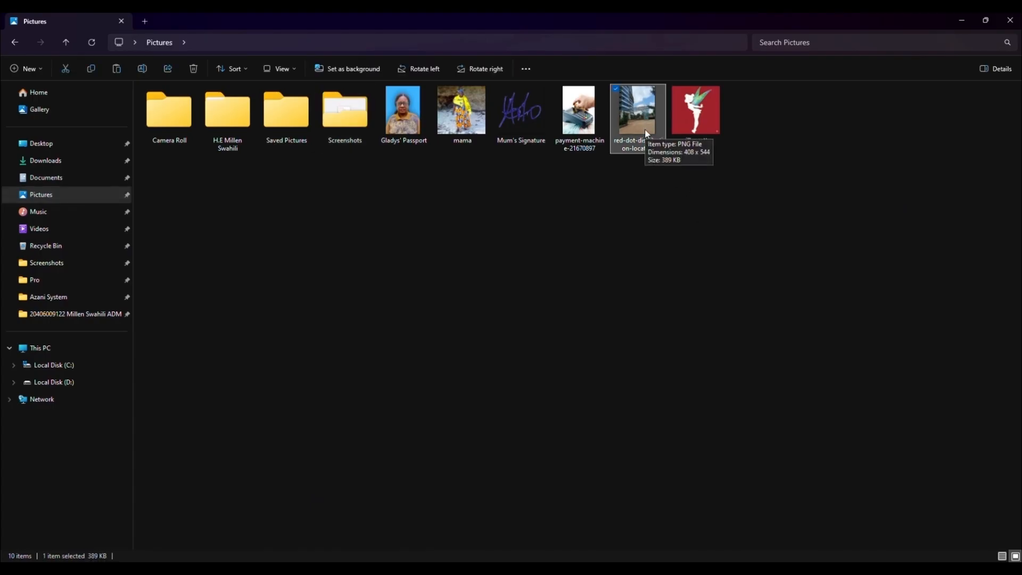
key("alt+Tab")
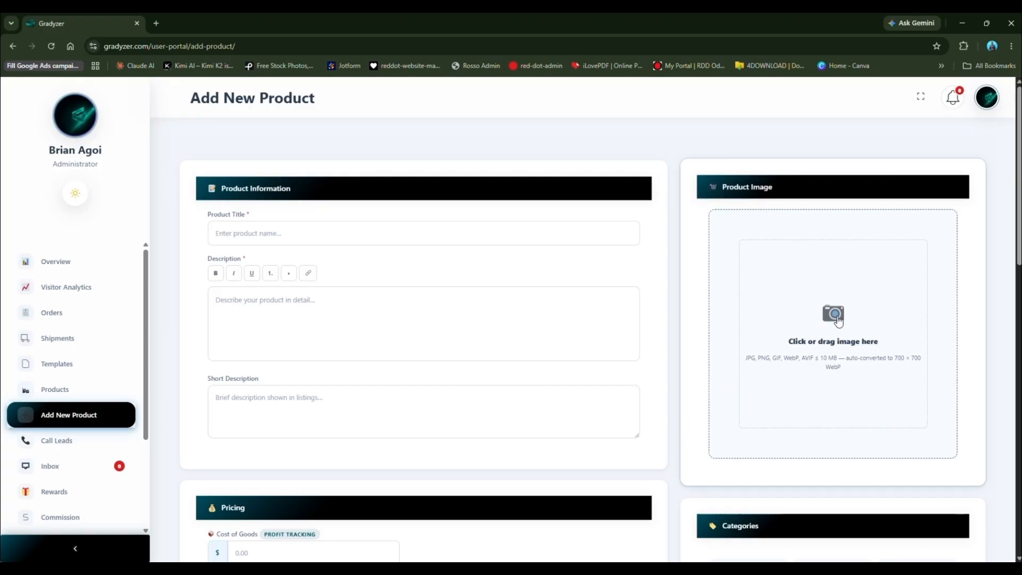
key("alt+Tab")
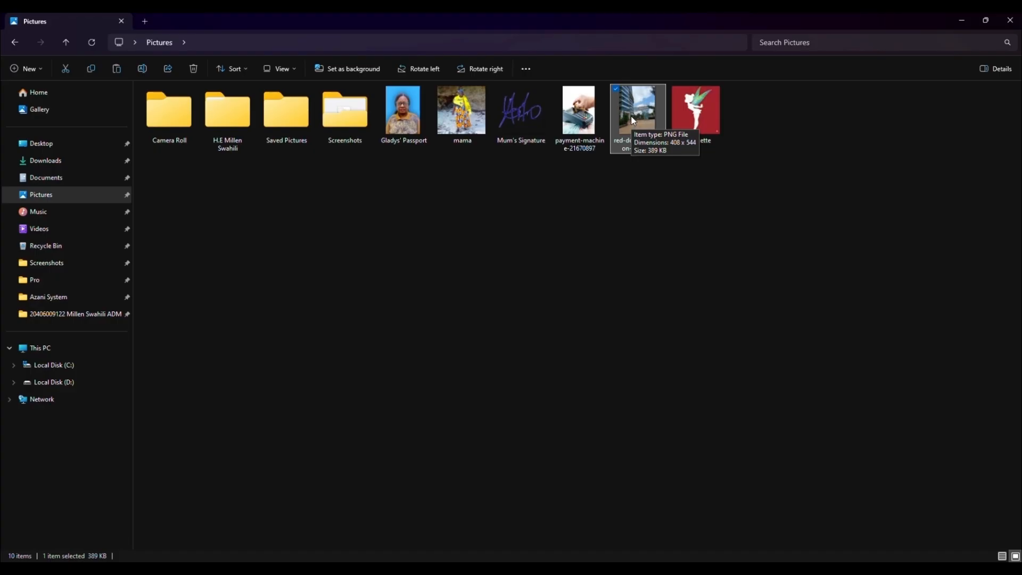
left_click_drag(633, 120, 807, 321)
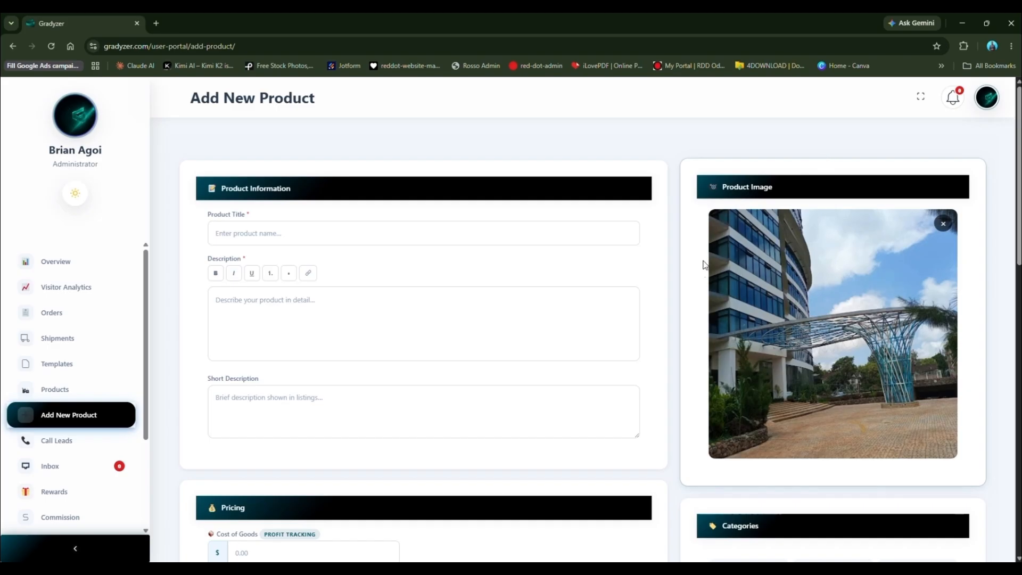
Step: Open the uploaded product image in its own browser tab
right_click(790, 318)
left_click(816, 326)
left_click(181, 25)
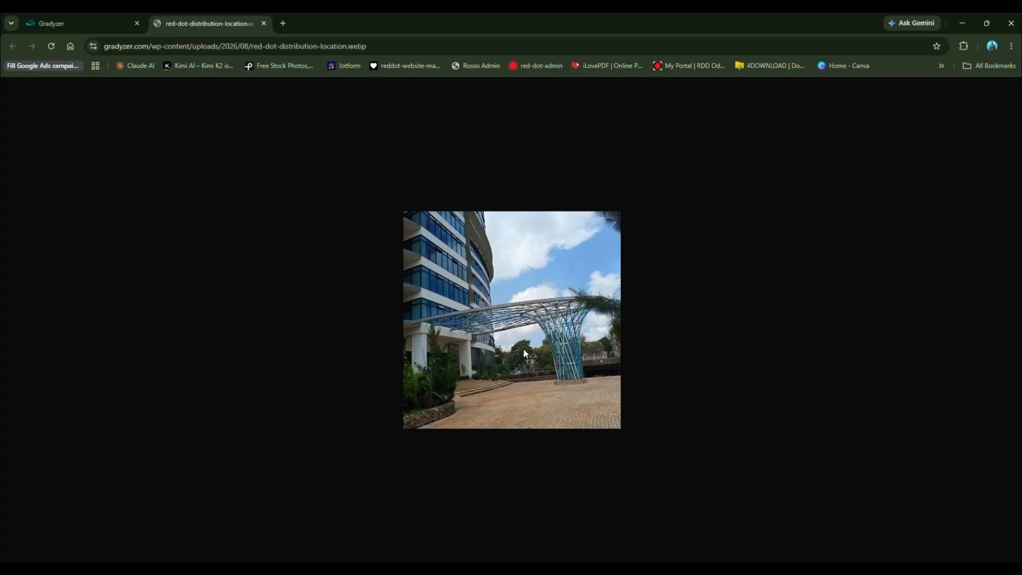
Step: Save the full-size image as red-dot-distribution-location.webp into the Pictures folder
right_click(518, 296)
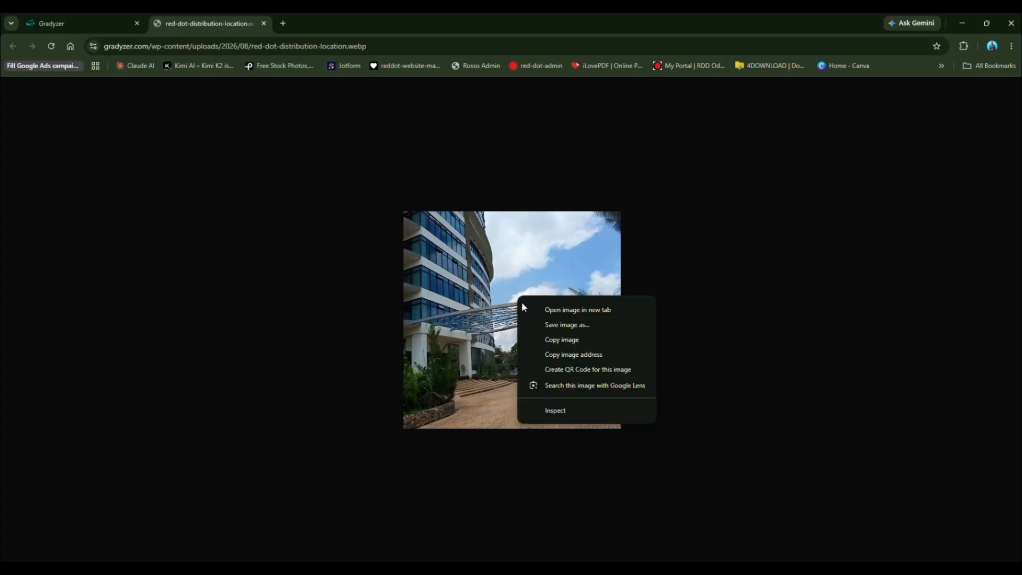
left_click(557, 324)
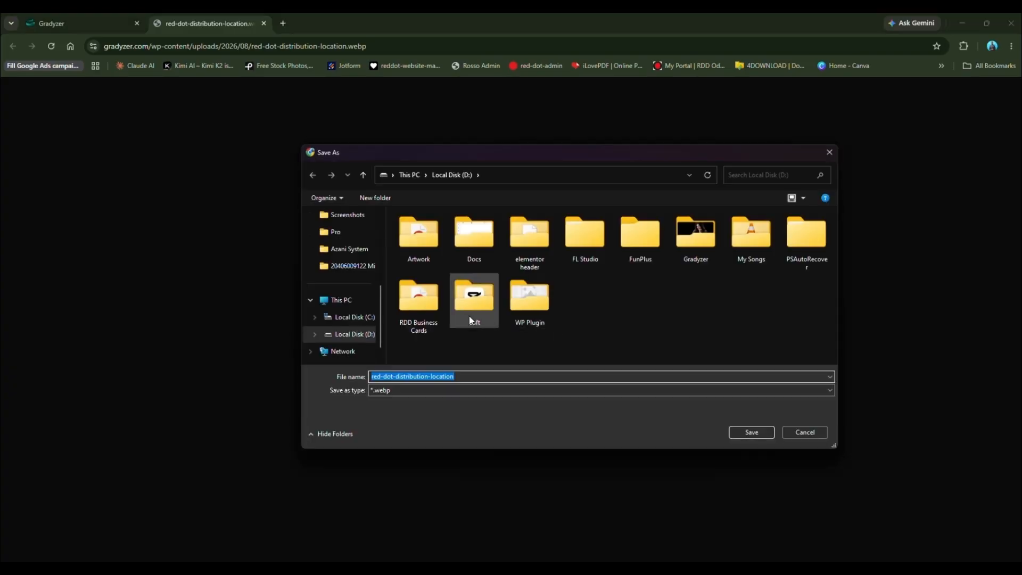
scroll(348, 306, "up", 3)
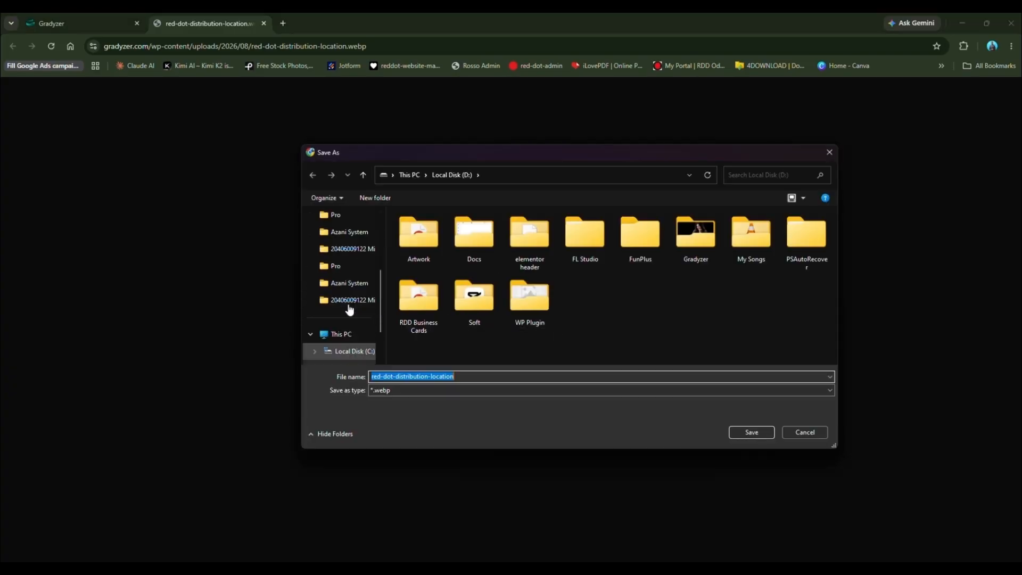
left_click(350, 303)
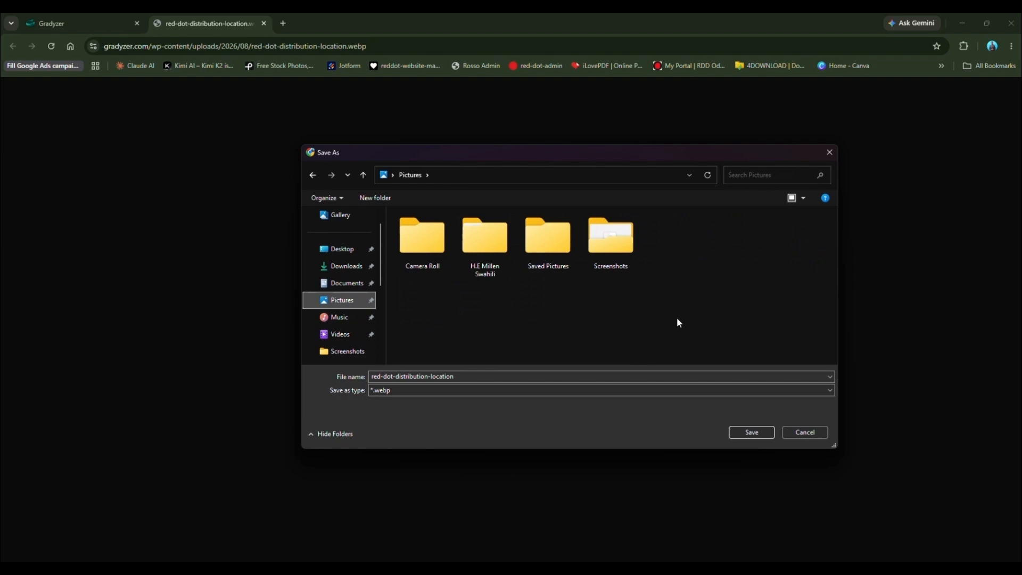
left_click(751, 432)
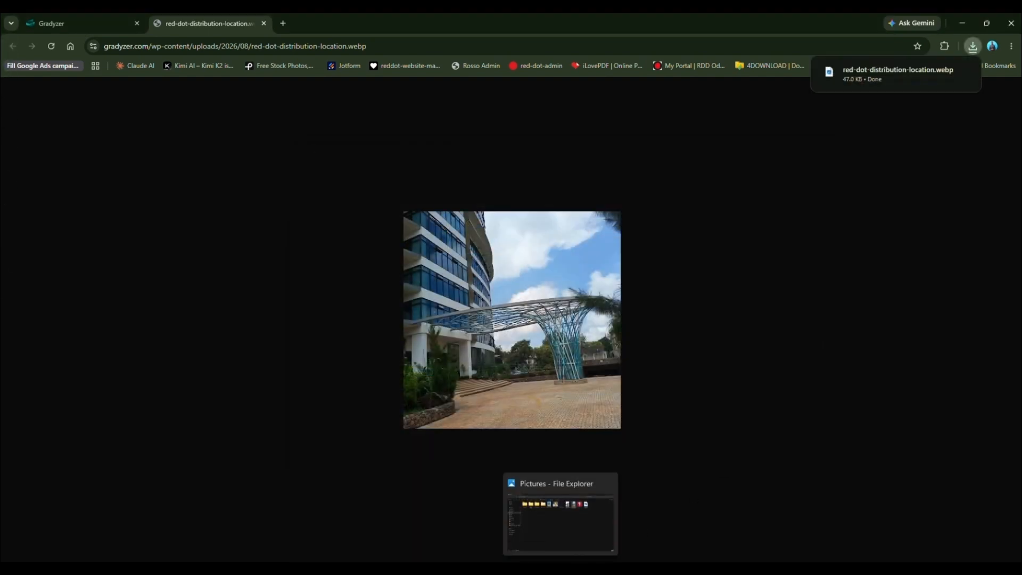
left_click(563, 527)
left_click(751, 313)
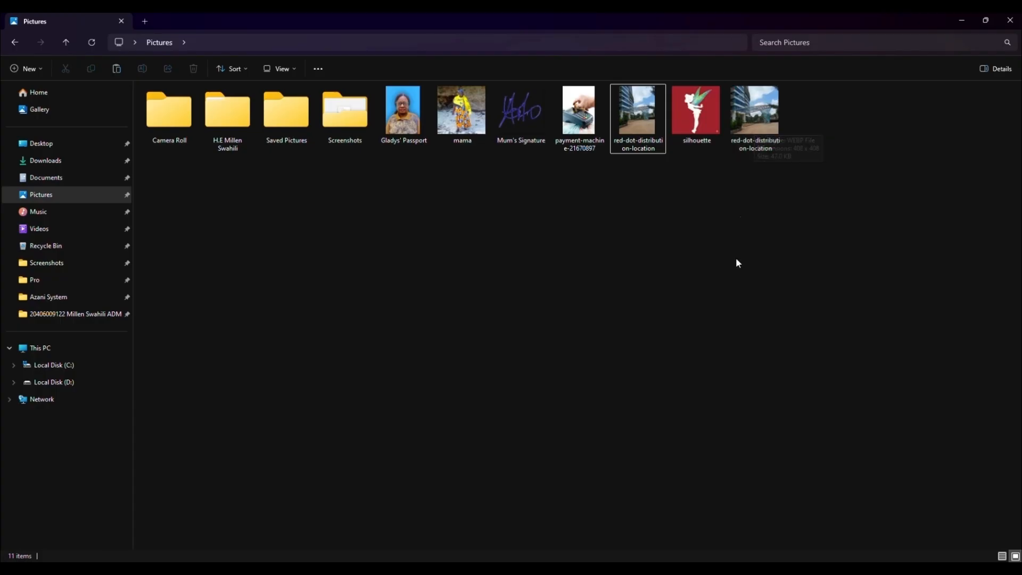
Step: Compare the original red-dot-distribution-location file with its 47 KB WebP copy, then return to Chrome
left_click(632, 151)
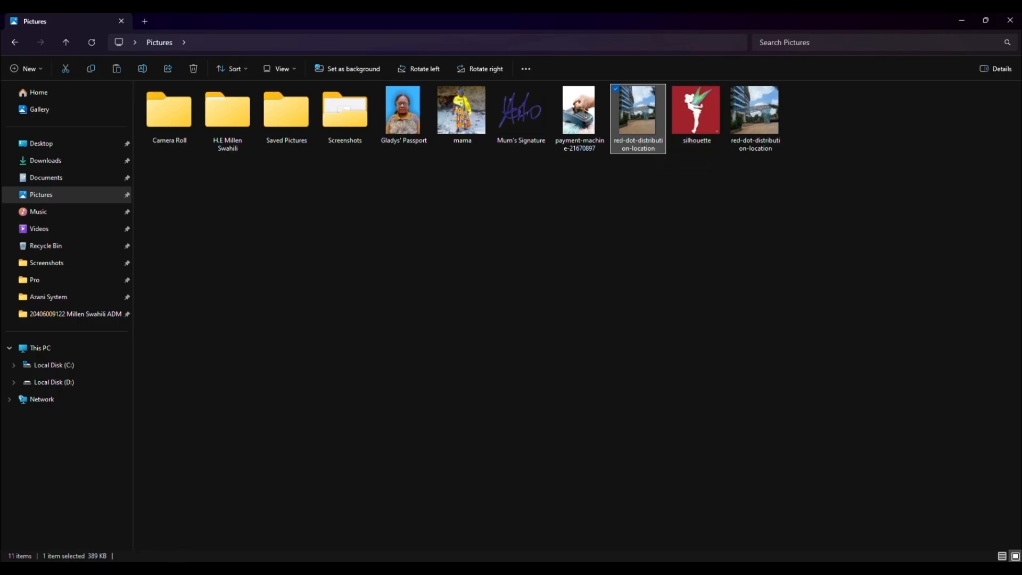
left_click(761, 108)
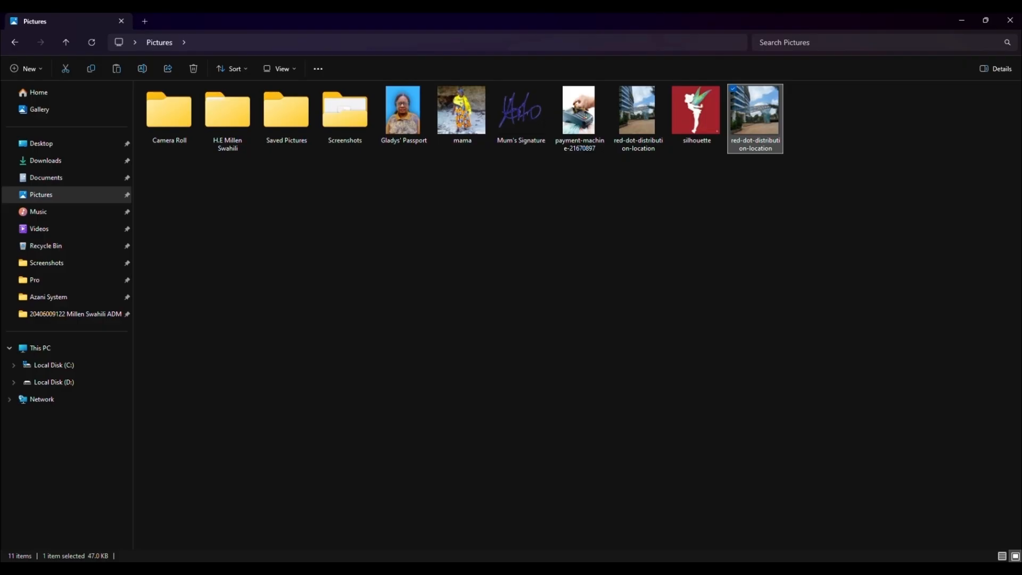
left_click(495, 570)
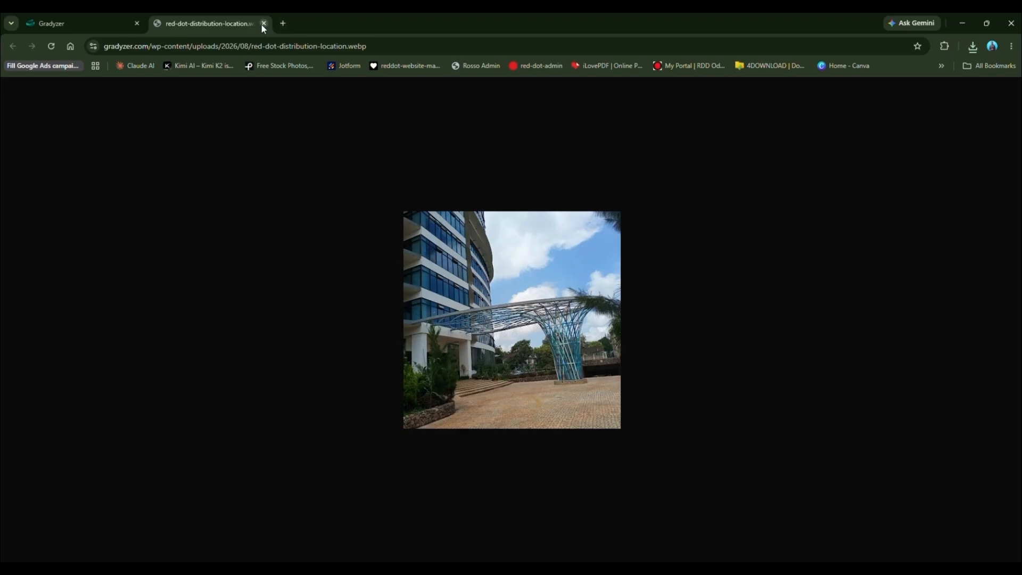
Step: Close the image tab and remove the uploaded picture from the new product form
left_click(263, 24)
left_click(942, 222)
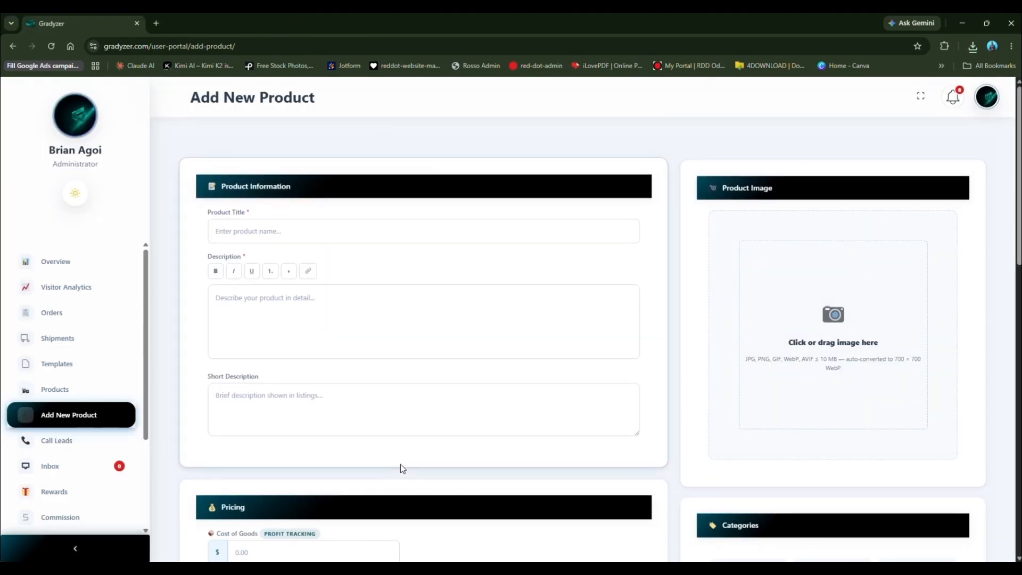
scroll(401, 468, "down", 15)
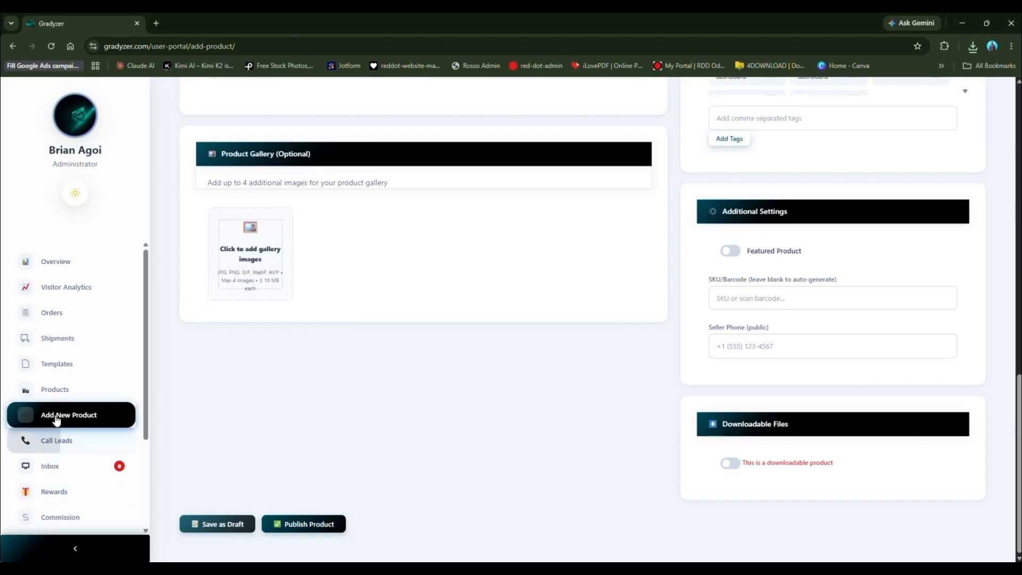
scroll(89, 370, "down", 3)
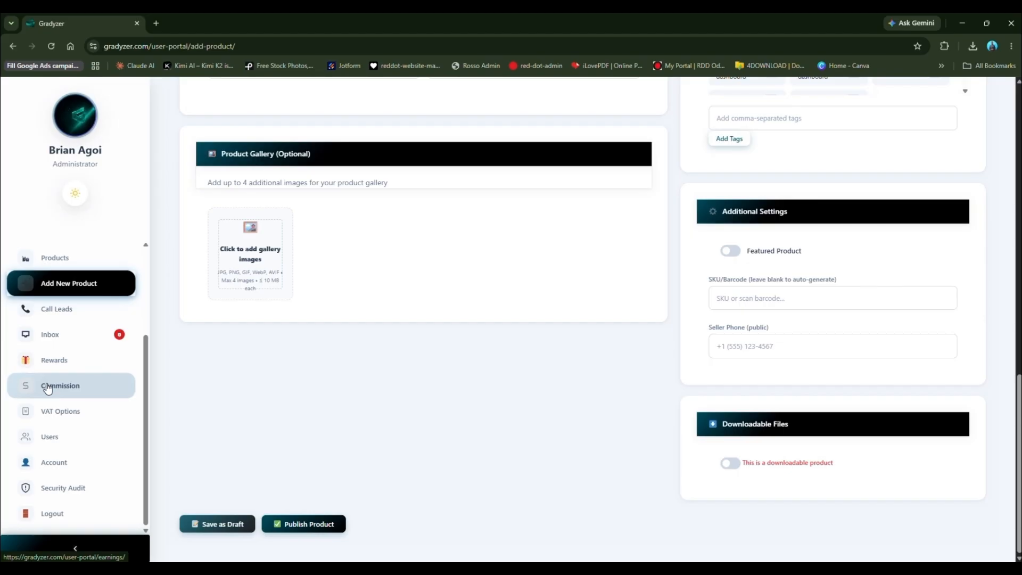
Step: Leave the phone field and open the Commission page showing $0.00 earned and no withdrawals
left_click(794, 344)
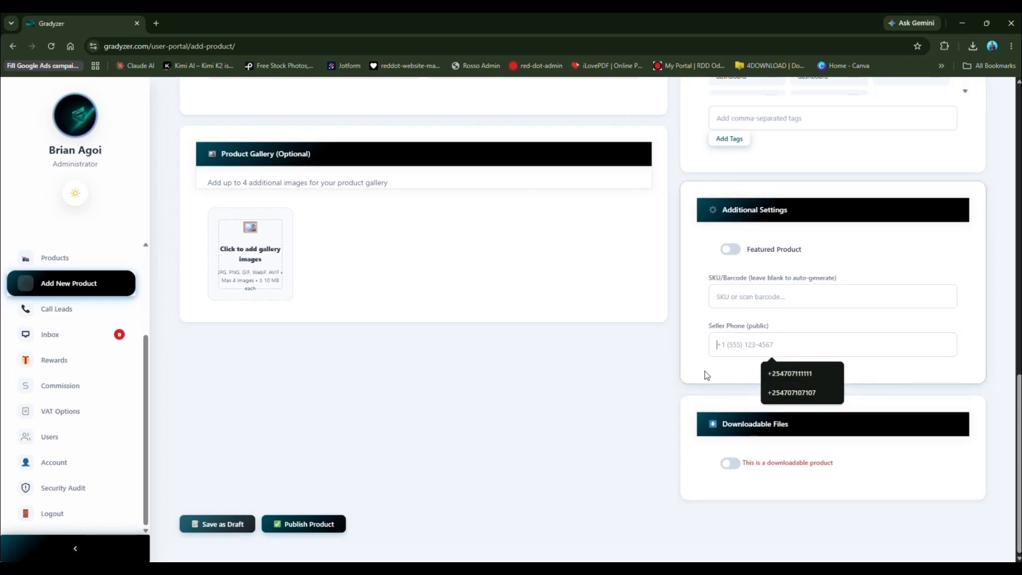
left_click(627, 420)
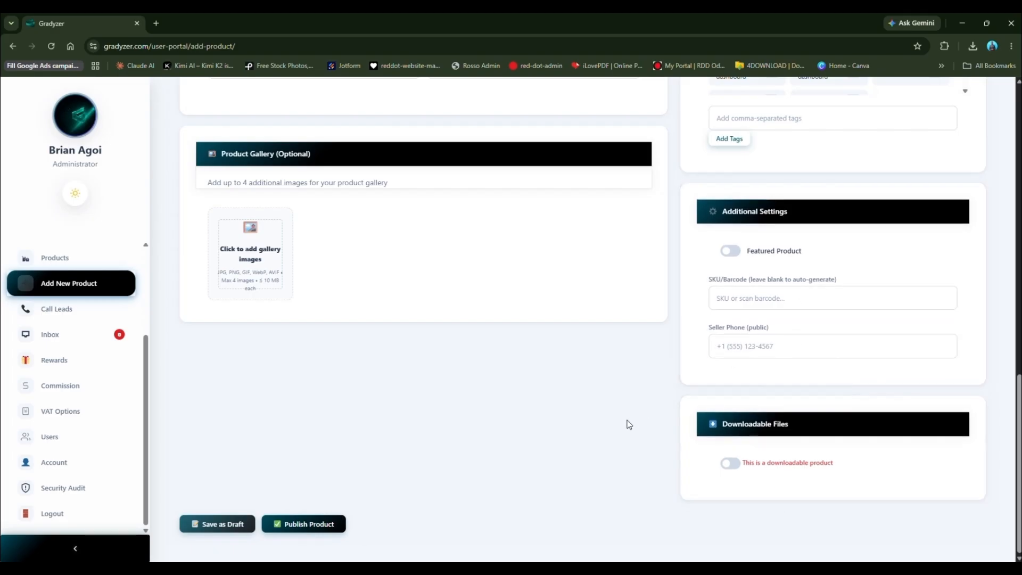
left_click(68, 389)
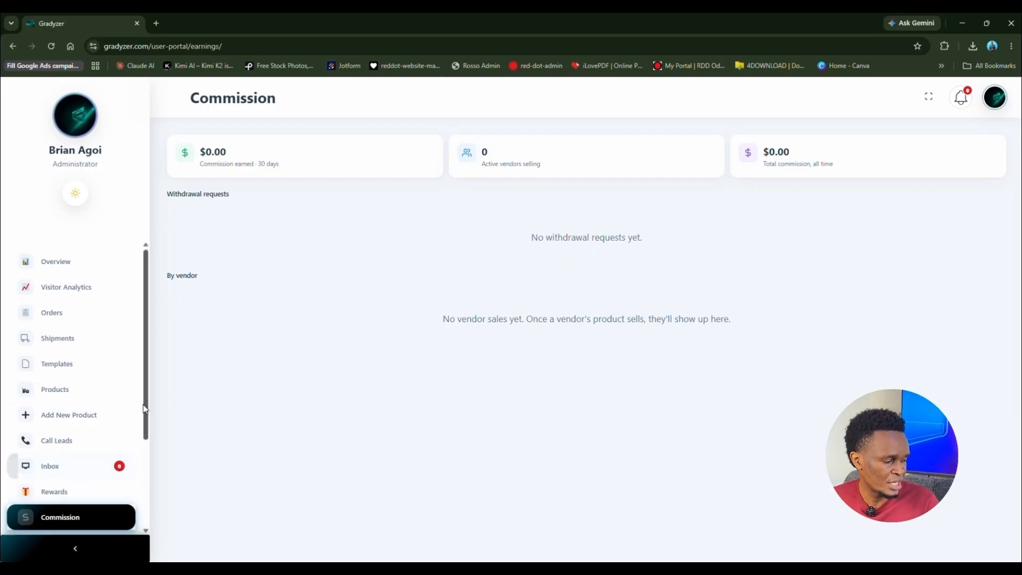
scroll(29, 434, "down", 3)
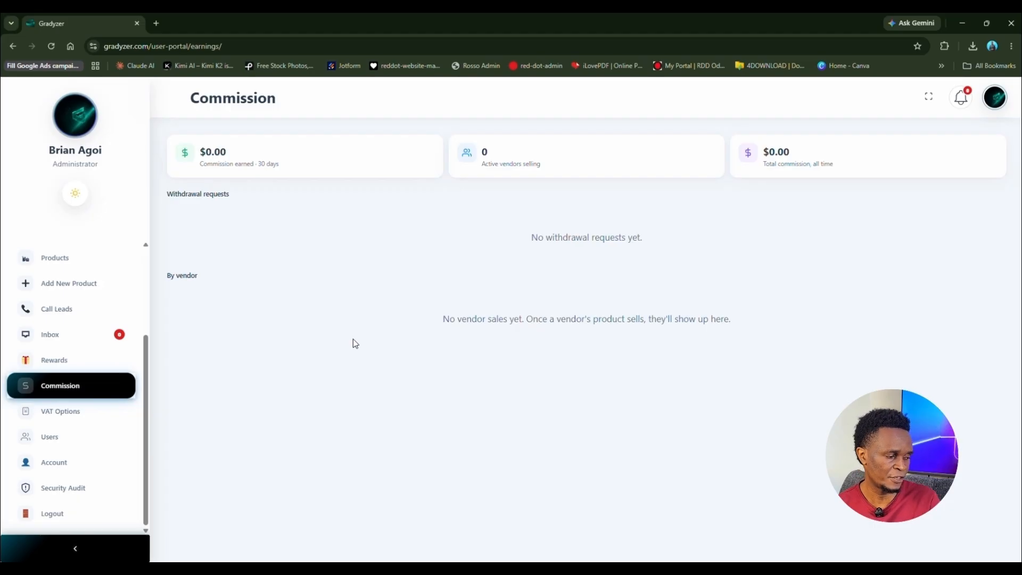
Step: On VAT Options, try VAT rates 16.04 and 17, then restore the rate to 16%
left_click(68, 418)
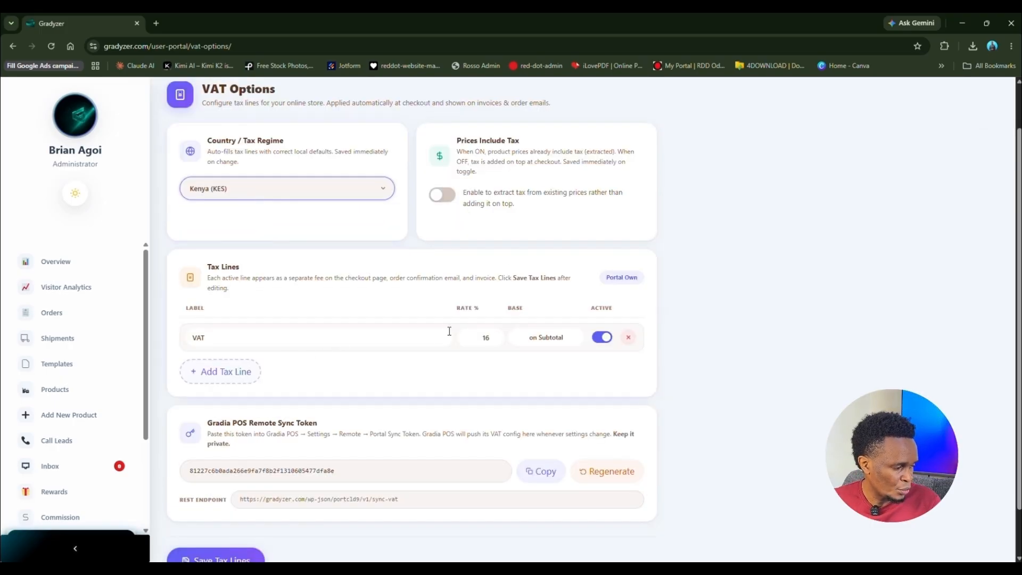
double_click(485, 337)
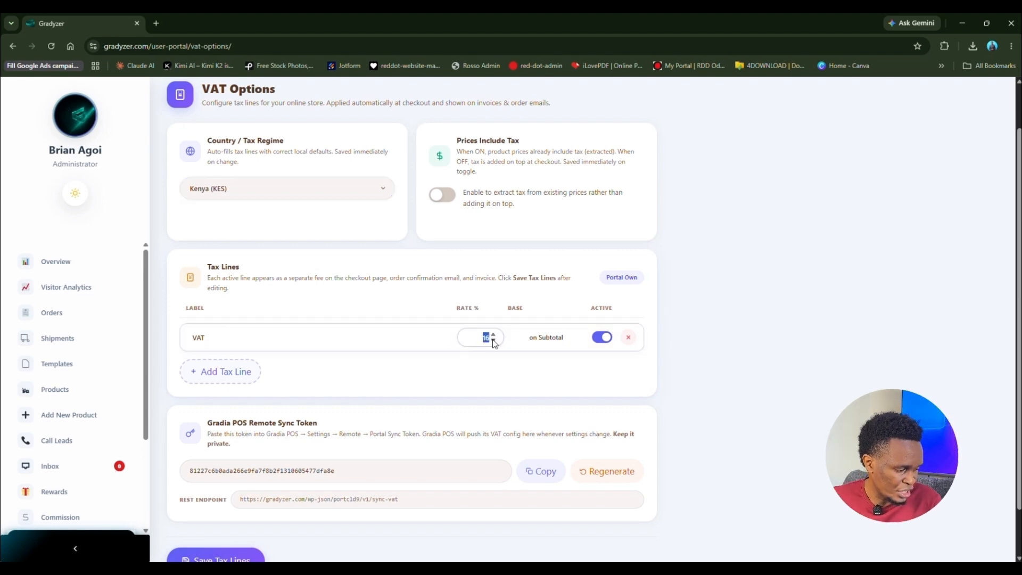
type("16.04")
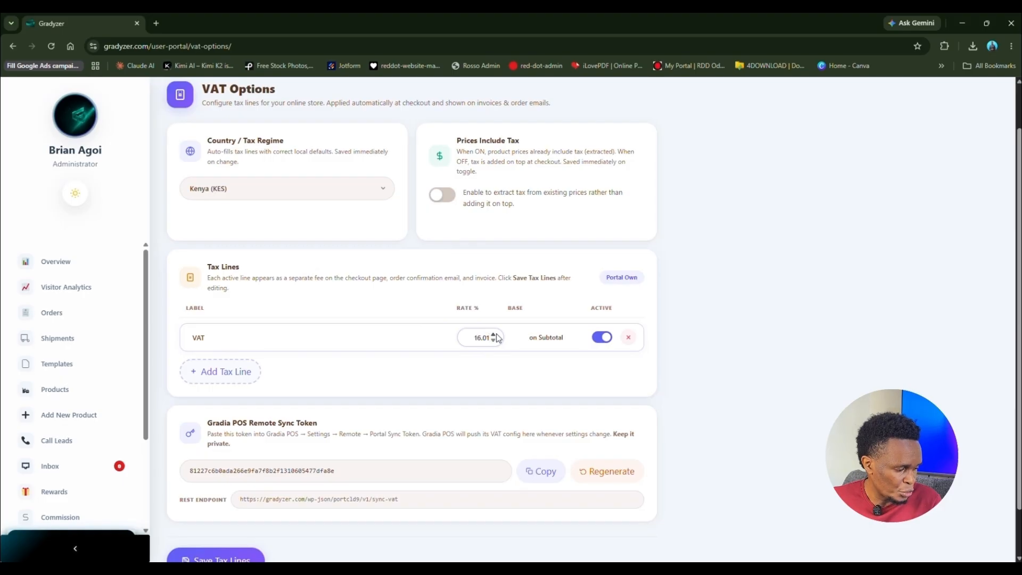
key("ctrl+a")
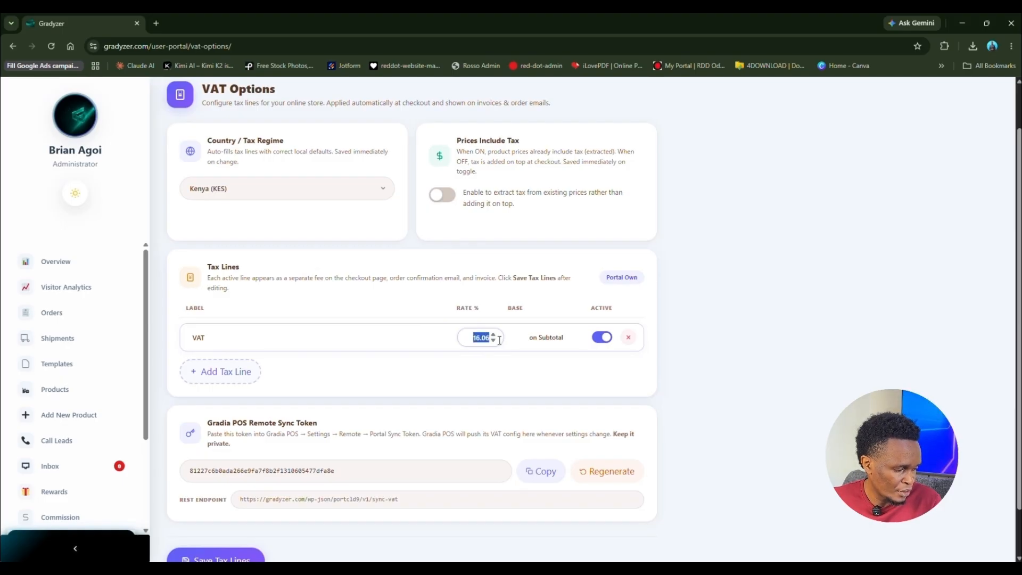
key("BackSpace")
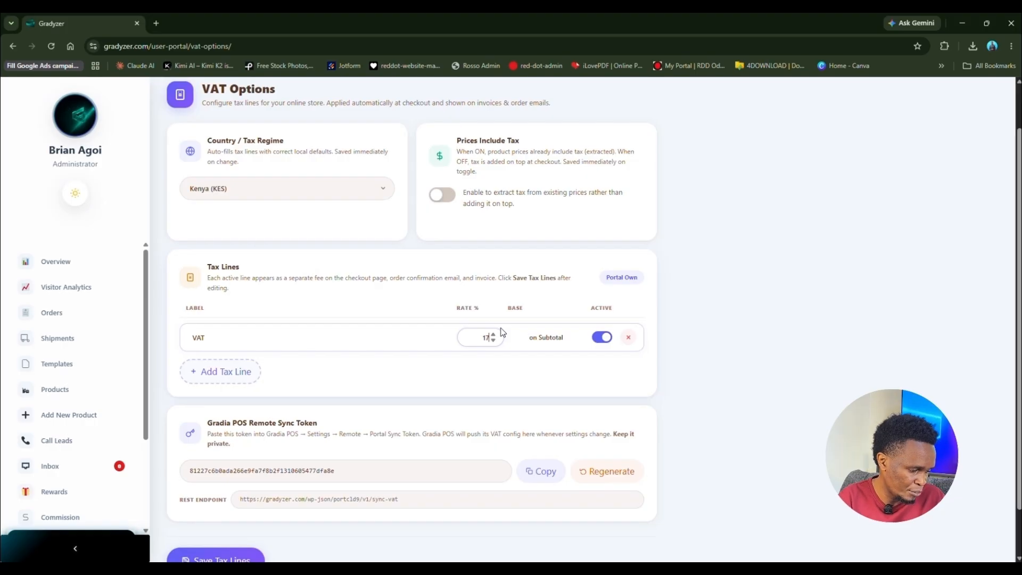
type("17")
left_click(444, 386)
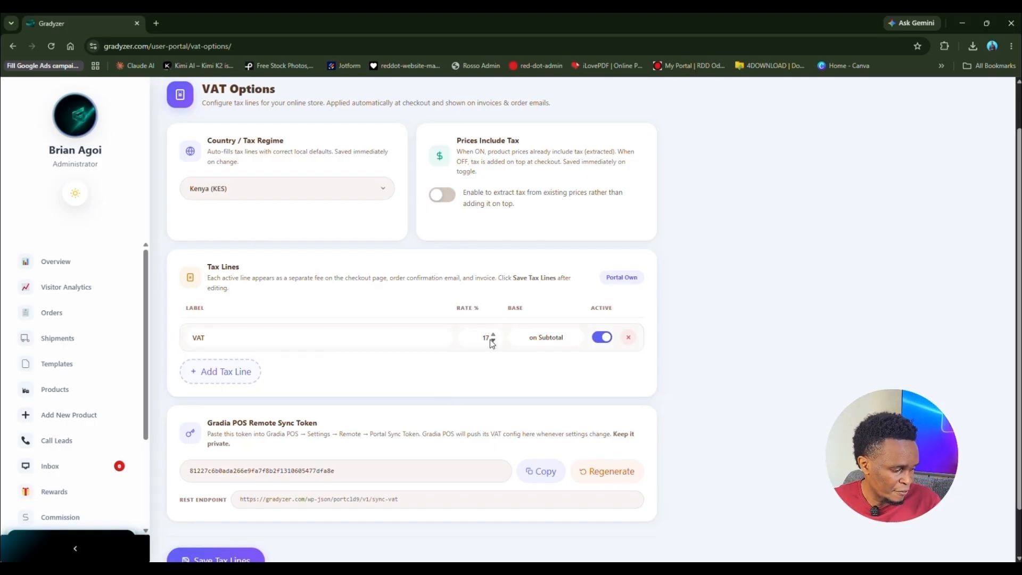
left_click_drag(489, 339, 474, 340)
type("1")
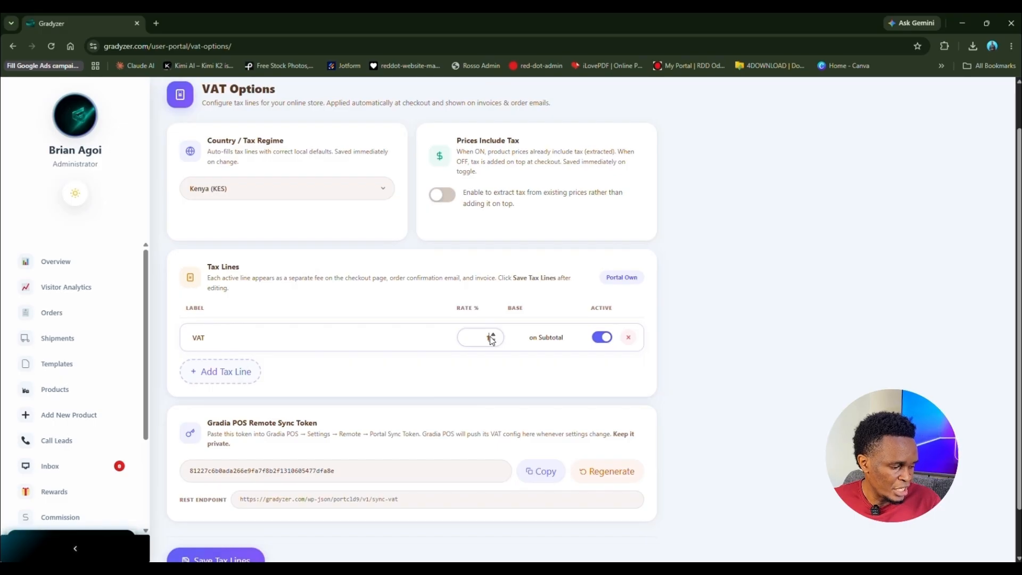
type("6")
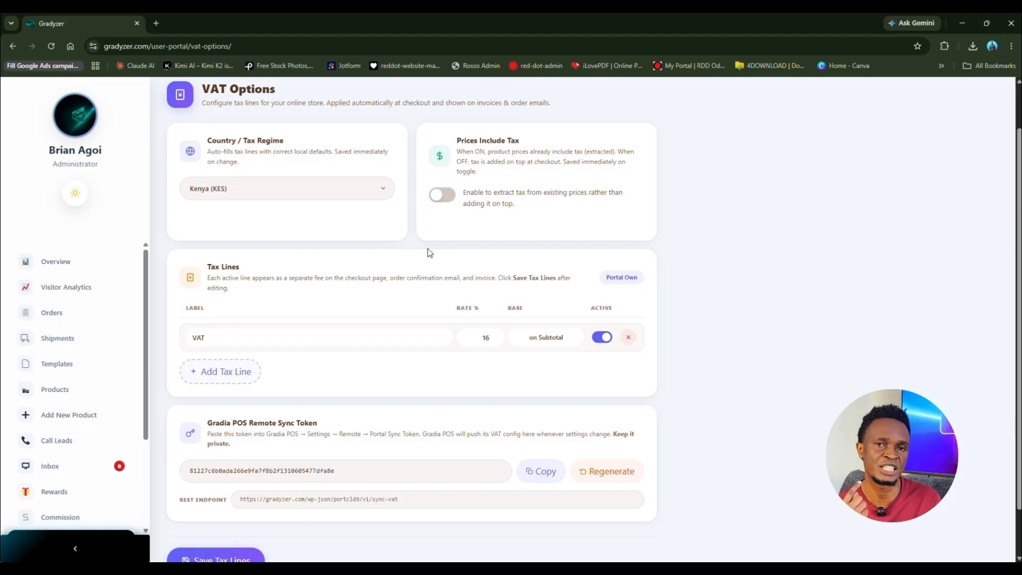
Step: Change the Country / Tax Regime to No Tax and save the emptied tax lines
left_click(366, 198)
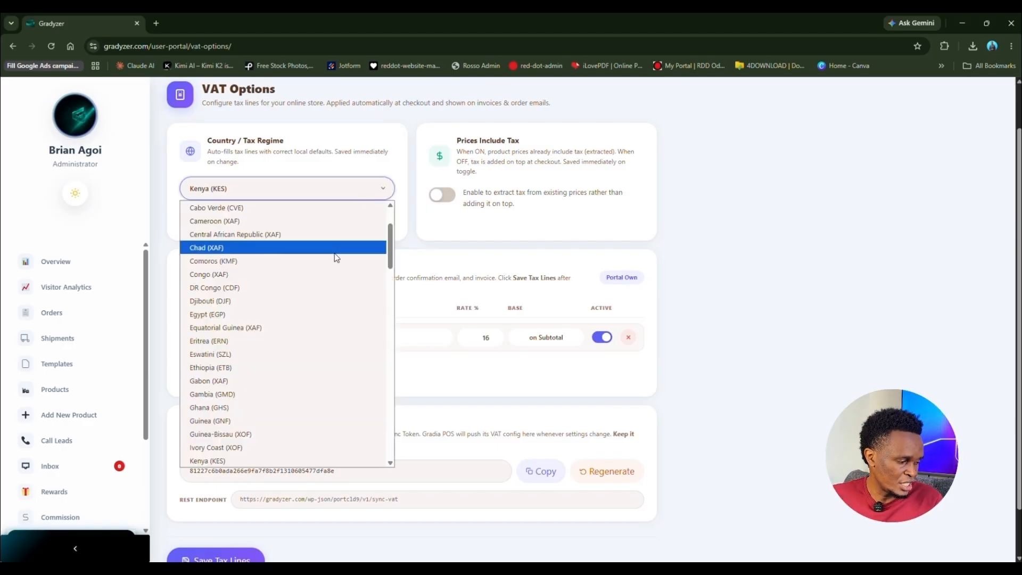
scroll(341, 250, "up", 3)
left_click(282, 209)
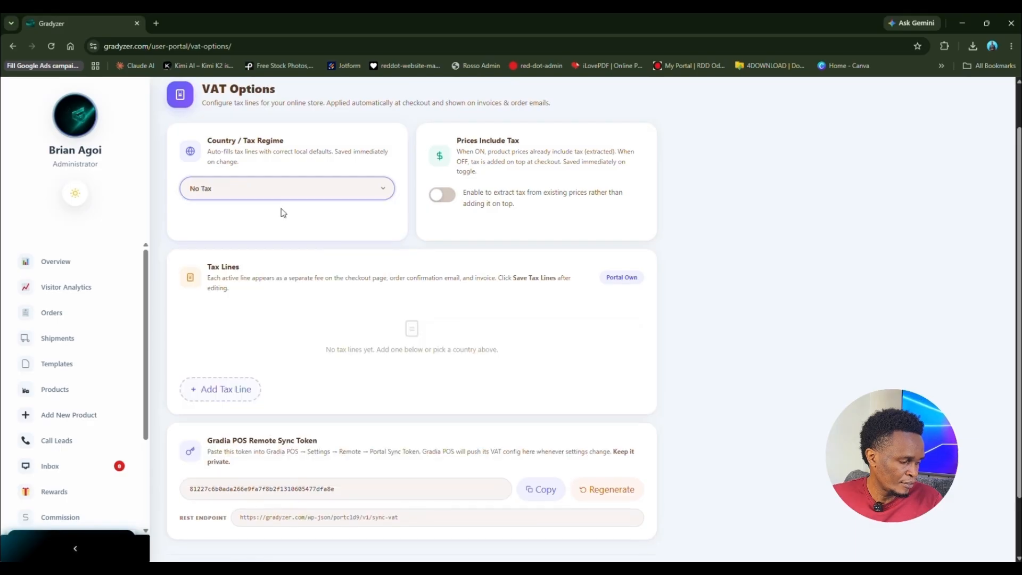
scroll(335, 420, "down", 2)
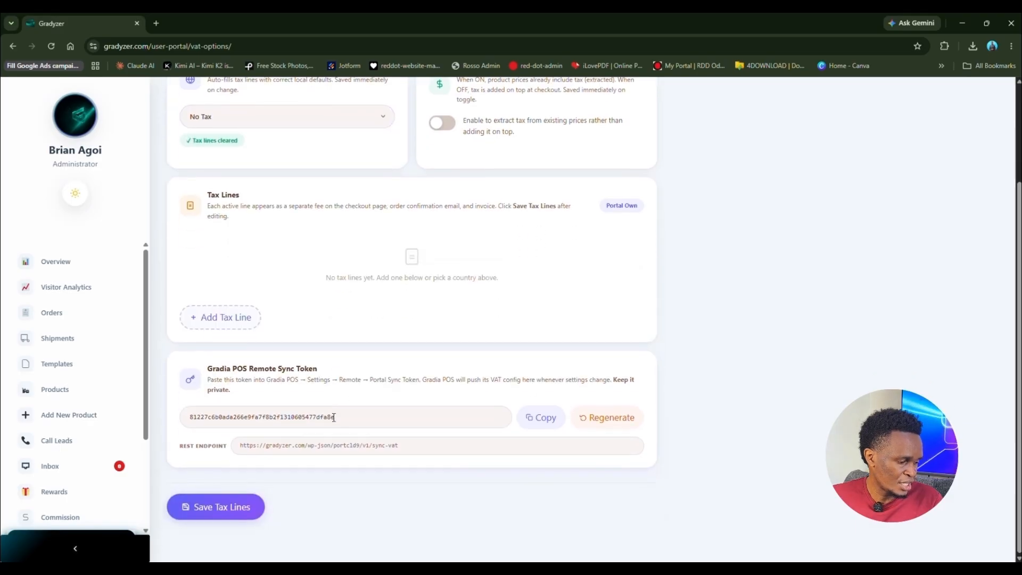
left_click(224, 516)
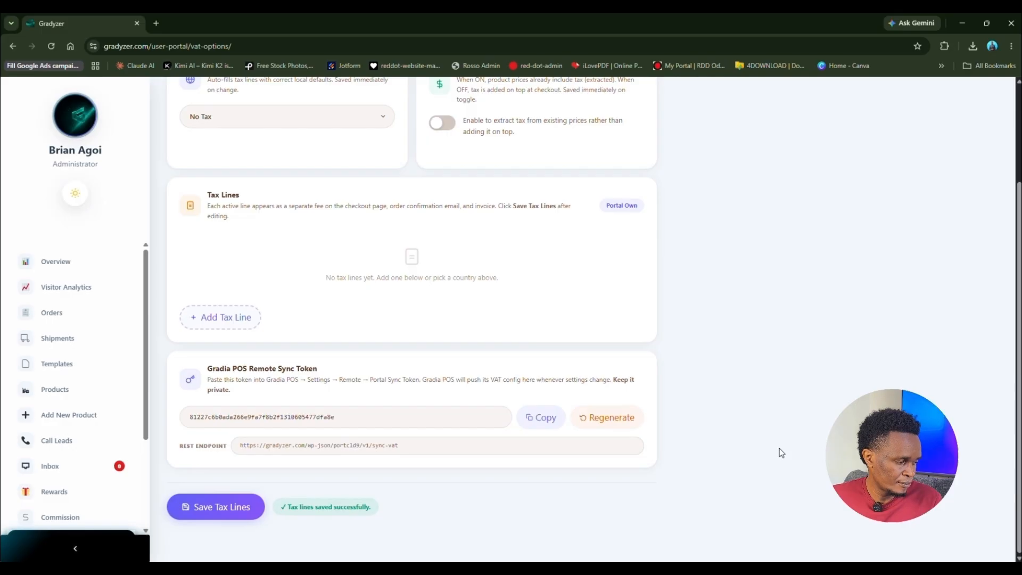
scroll(410, 391, "up", 4)
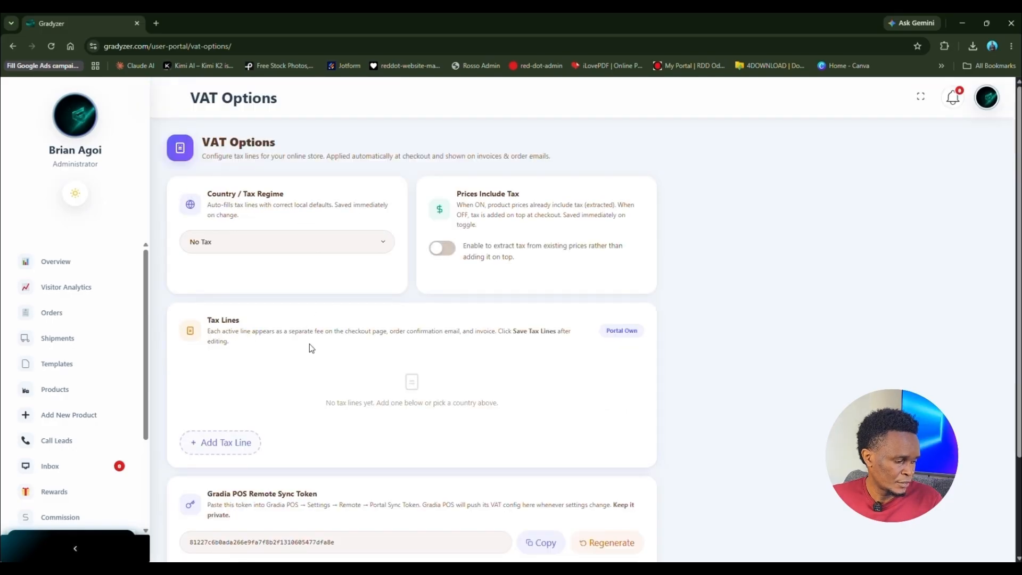
scroll(96, 394, "down", 5)
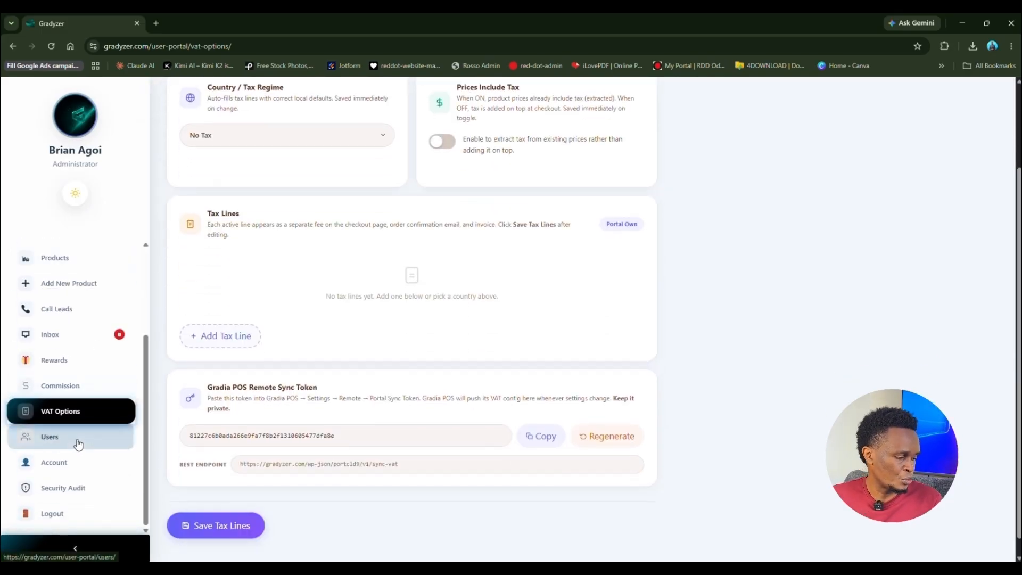
Step: Open Users and inspect a customer's Role and address fields, closing the editor without saving
left_click(78, 444)
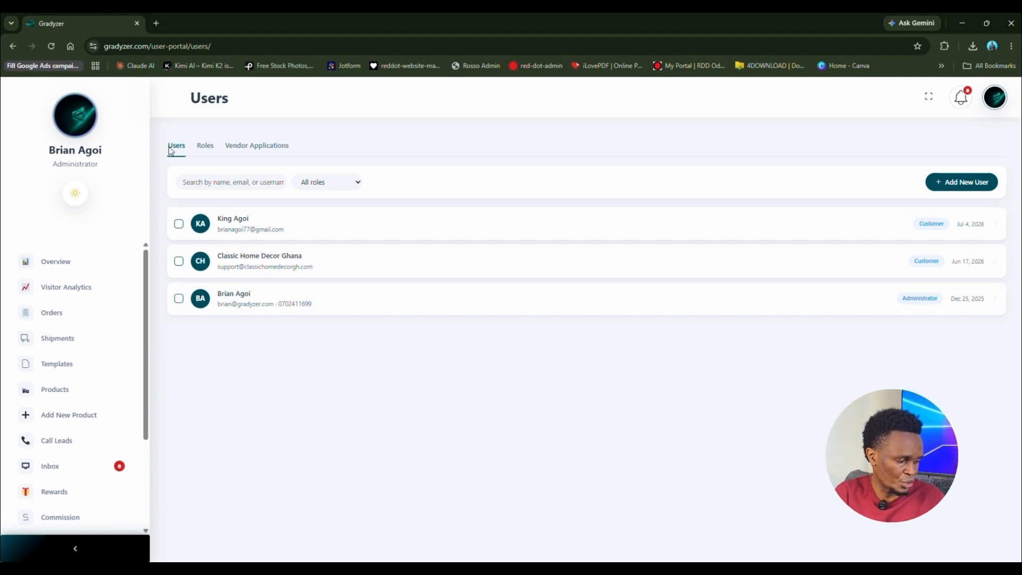
left_click(431, 232)
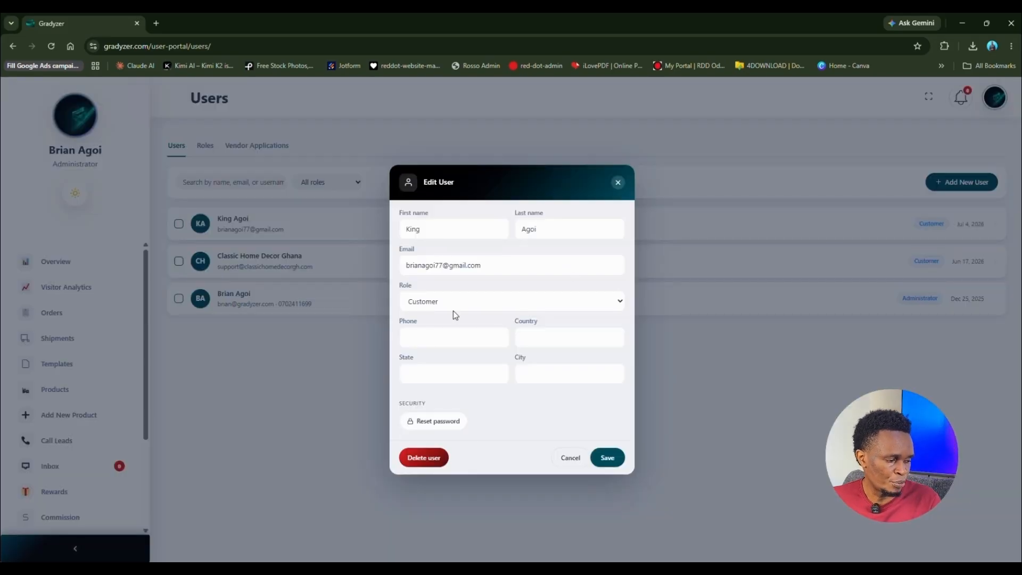
left_click(495, 301)
left_click(495, 301)
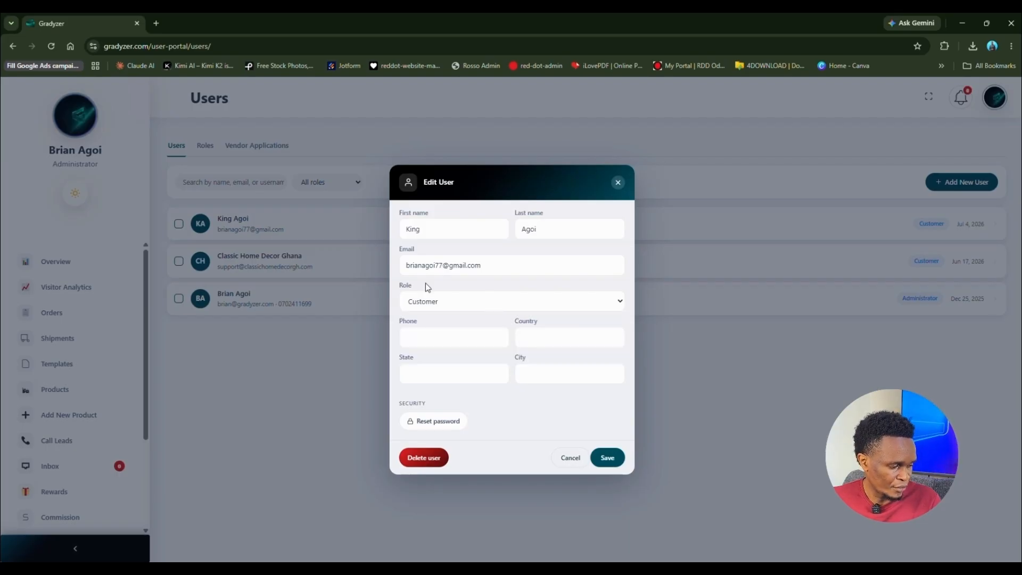
left_click(467, 341)
left_click(532, 336)
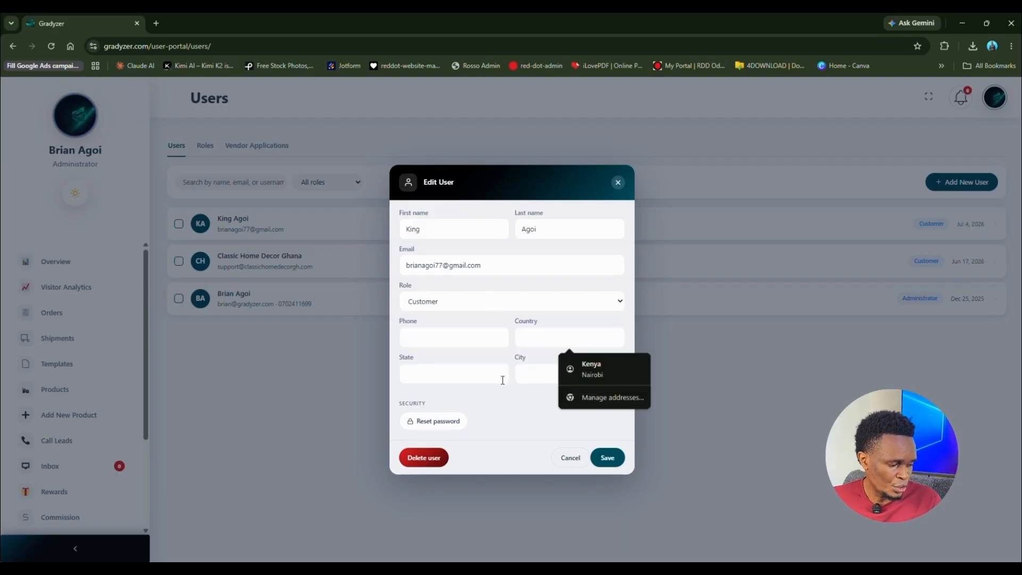
left_click(509, 424)
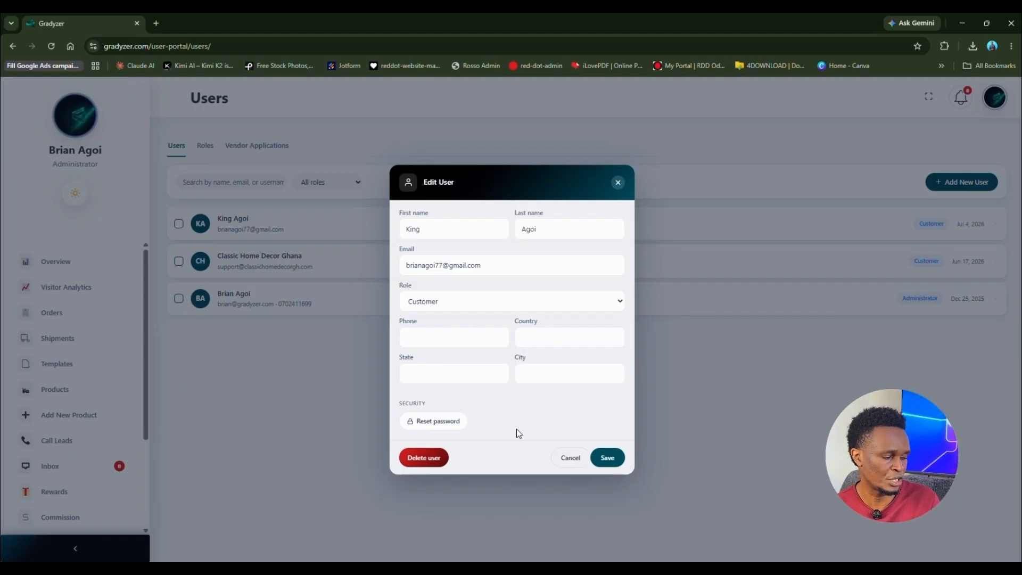
left_click(618, 183)
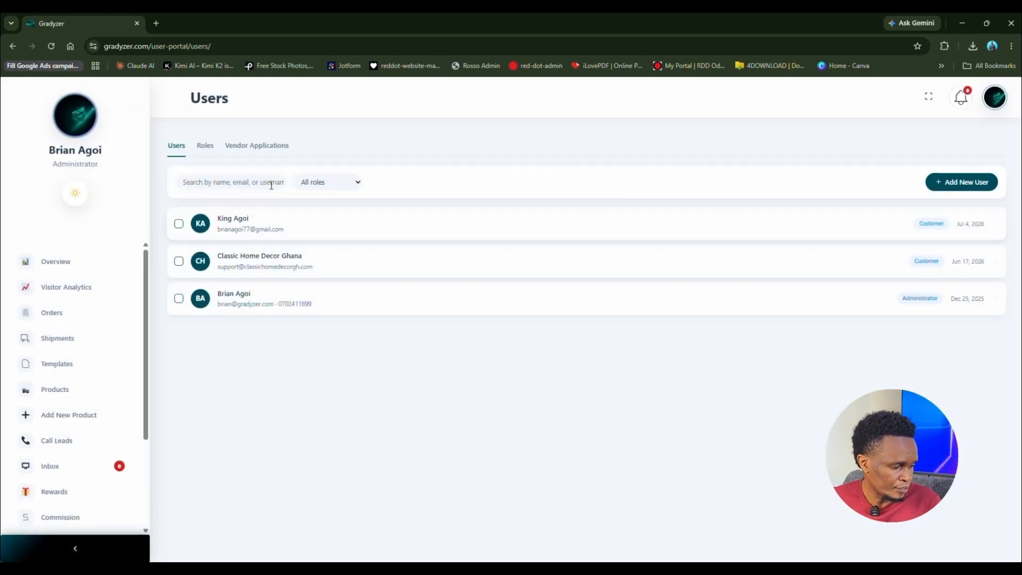
Step: Switch to the Roles tab and open the New Role form, then close it unsaved
left_click(201, 148)
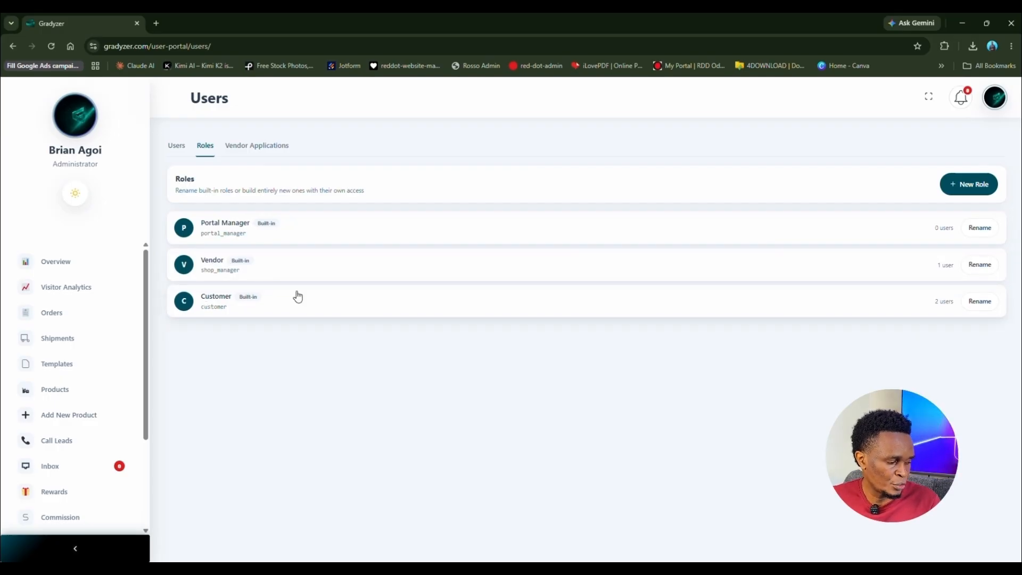
left_click(968, 183)
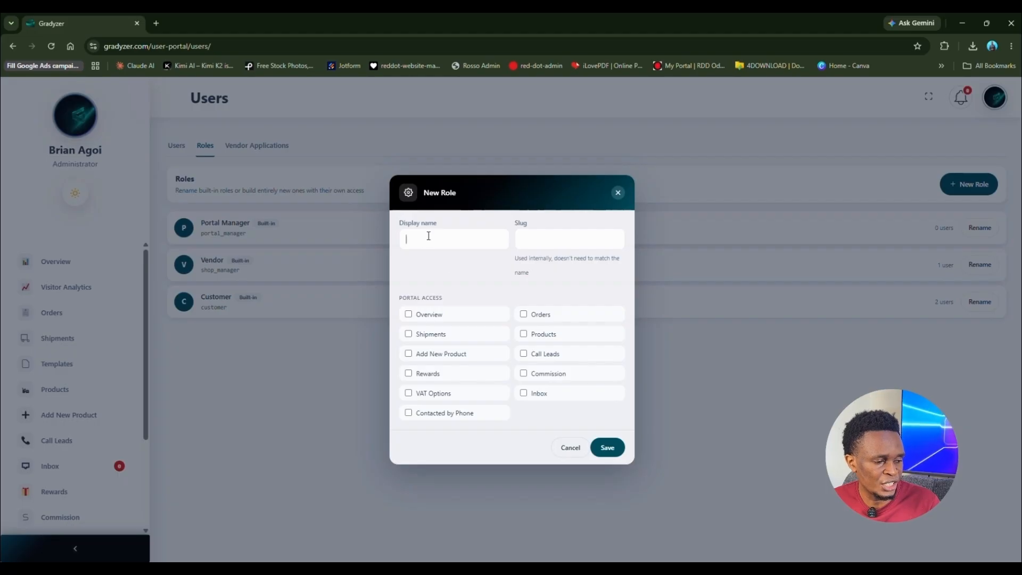
left_click(555, 243)
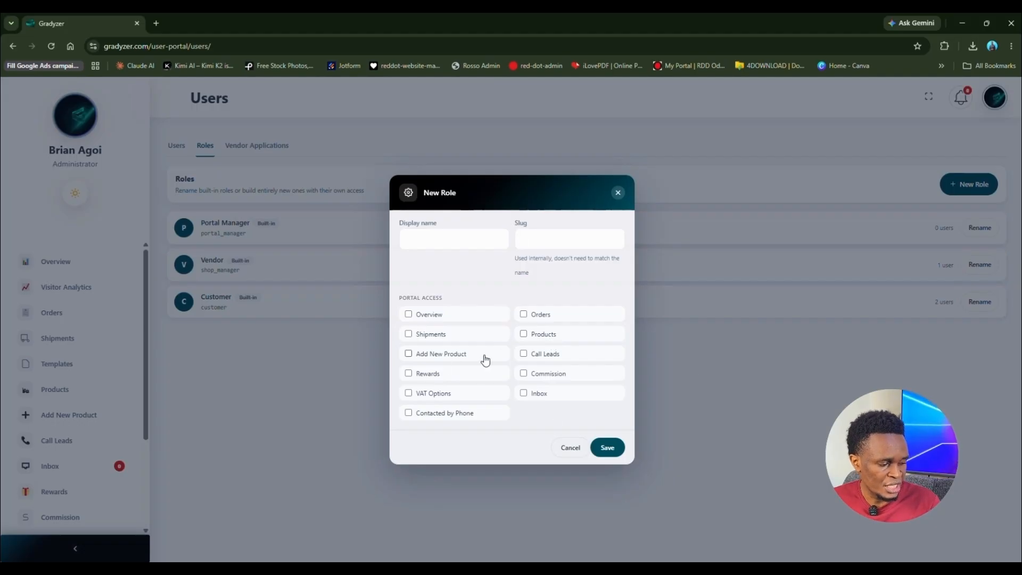
left_click(616, 194)
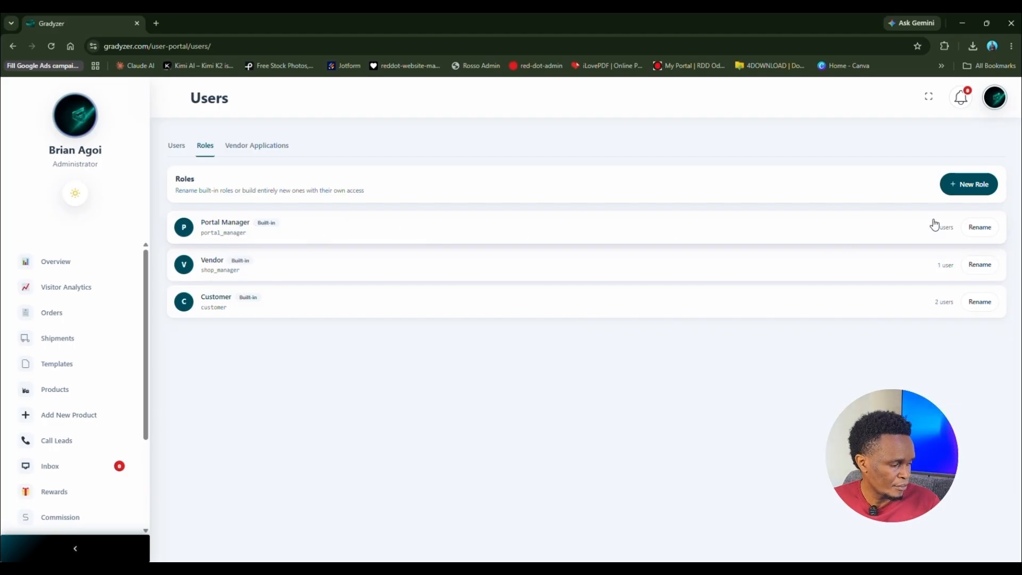
Step: Open the Rename form for Portal Manager and close it without changes
left_click(978, 227)
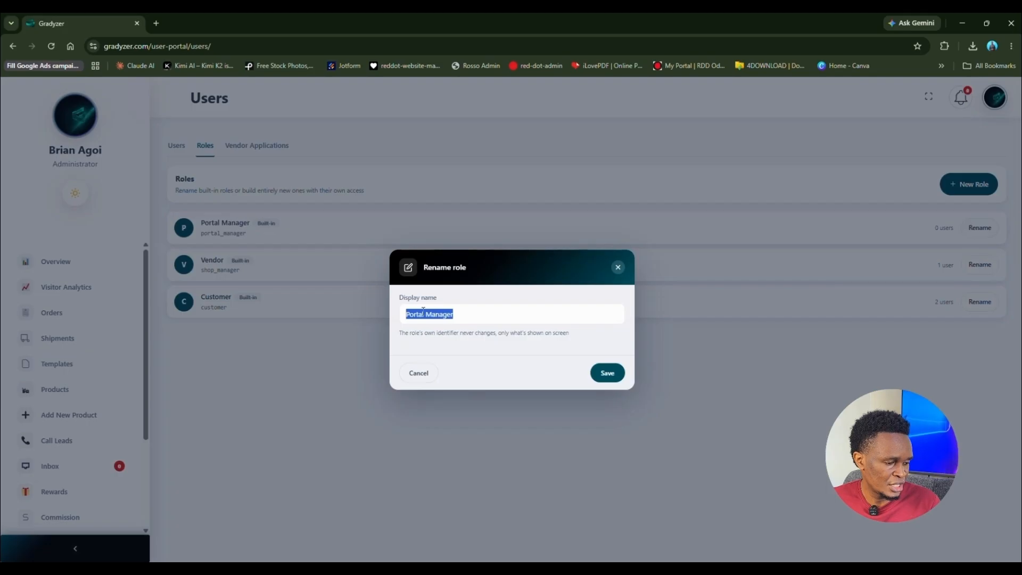
left_click(464, 315)
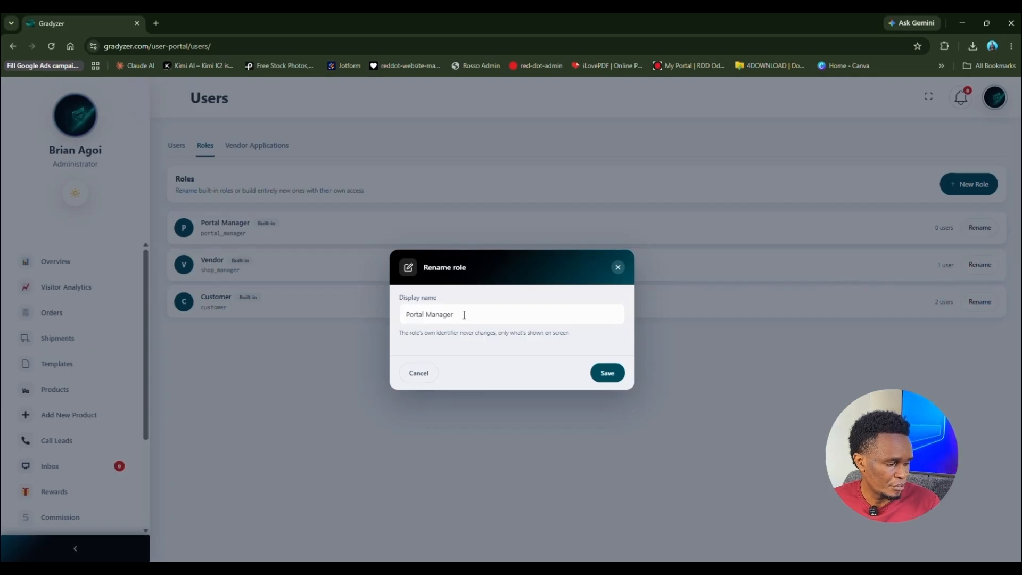
left_click(618, 268)
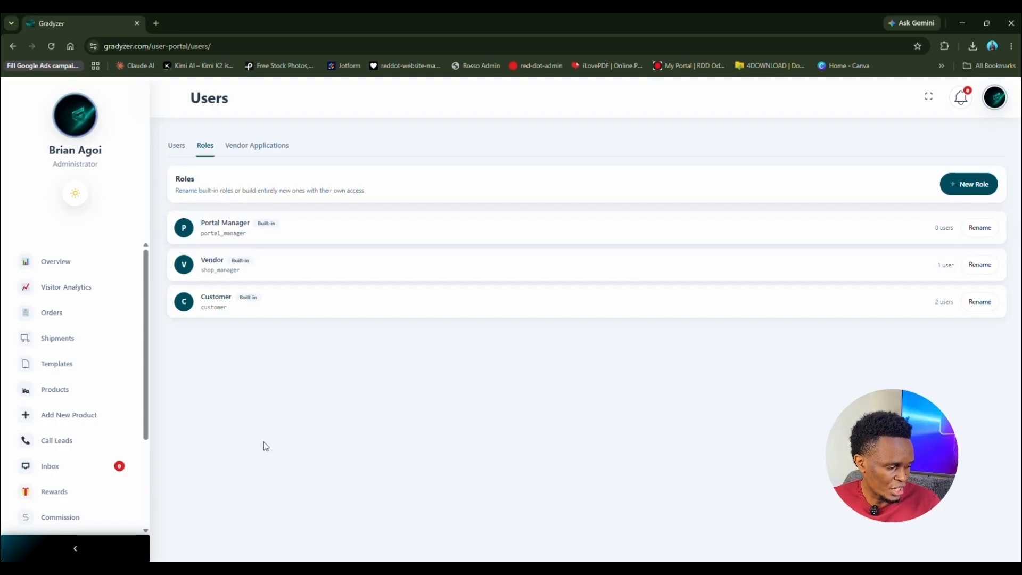
scroll(48, 457, "down", 3)
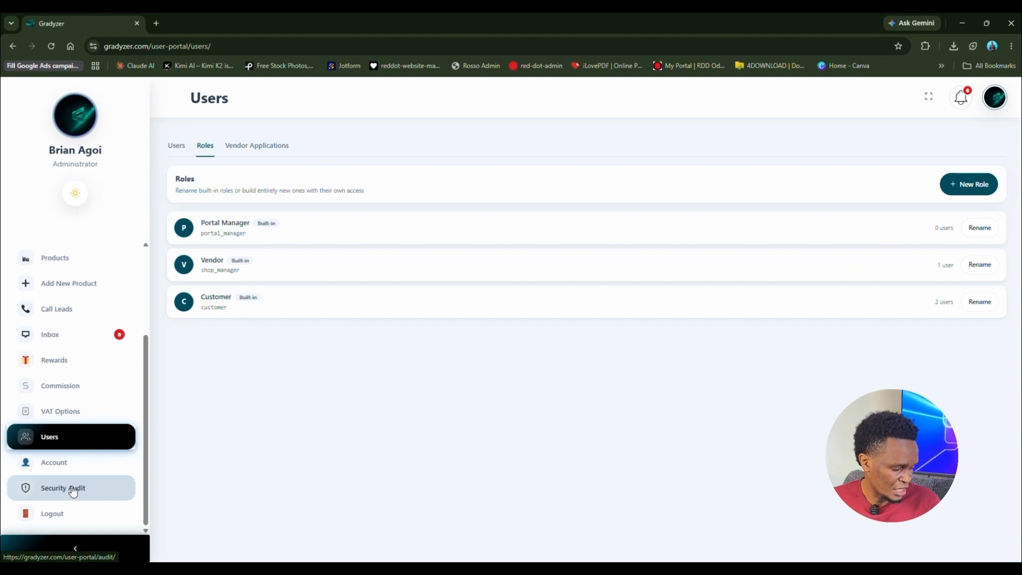
Step: Open the Security Audit log of 24 events and expand the 'All events' filter
left_click(73, 490)
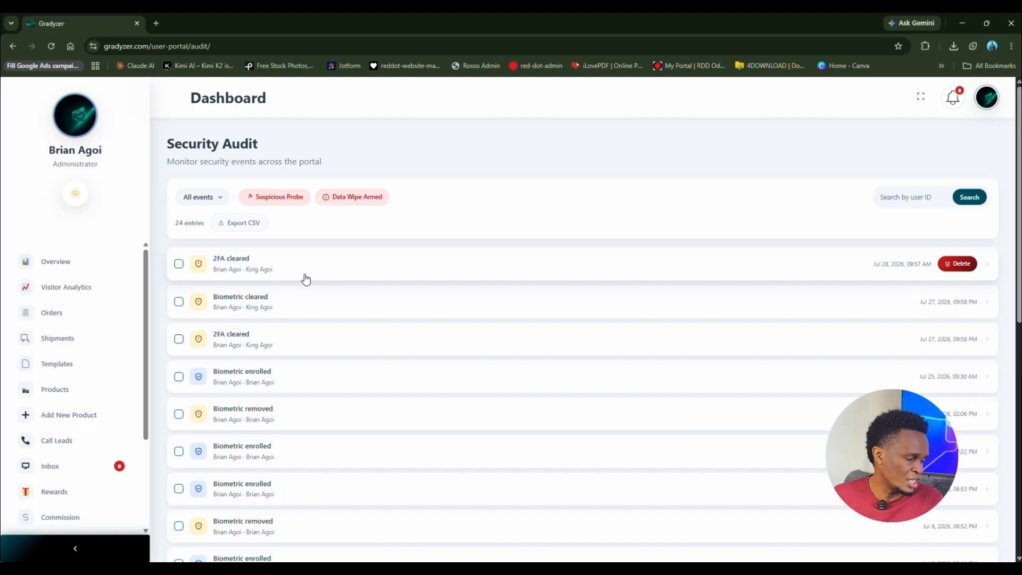
scroll(303, 279, "down", 4)
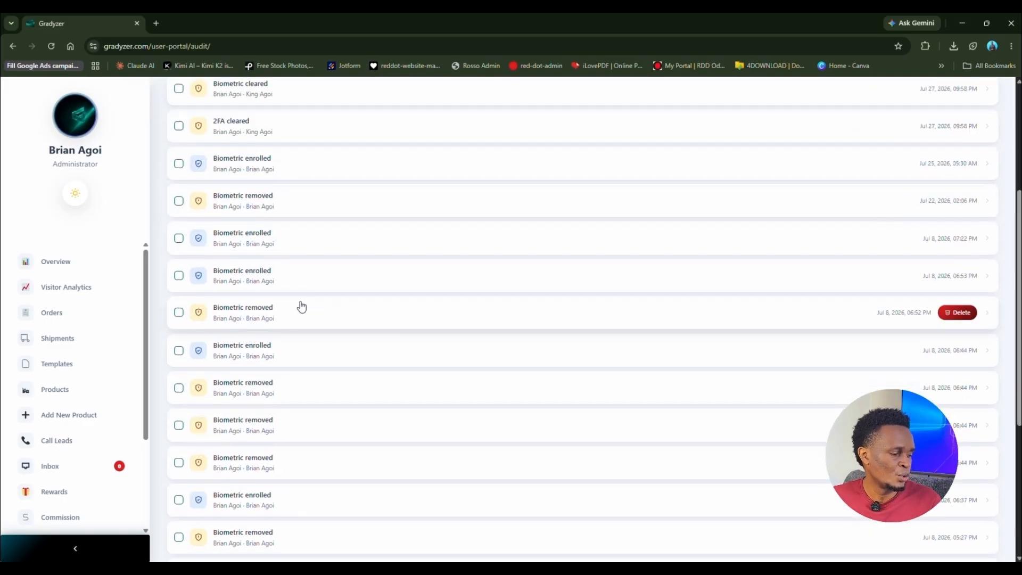
scroll(301, 307, "down", 5)
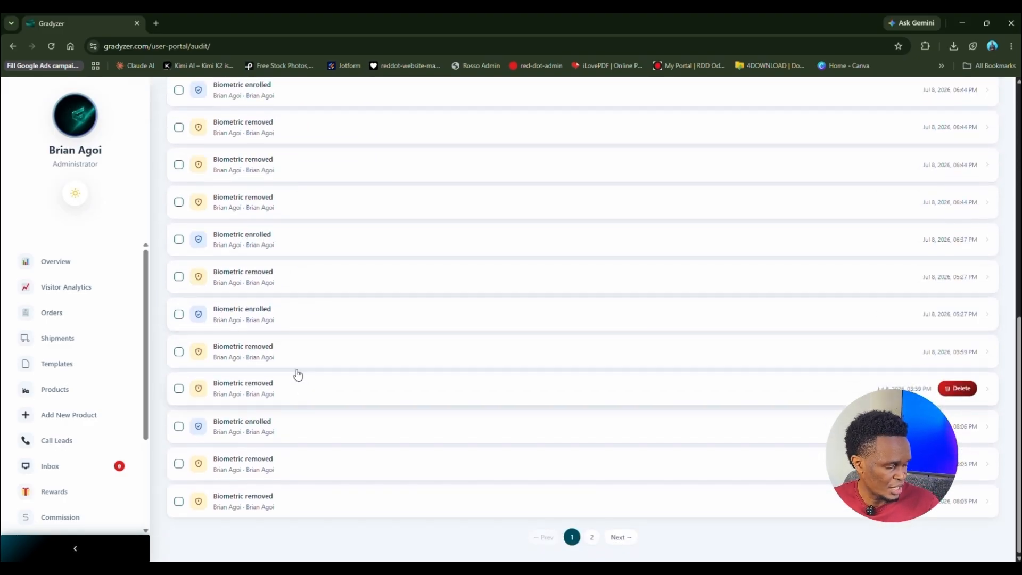
scroll(298, 373, "up", 9)
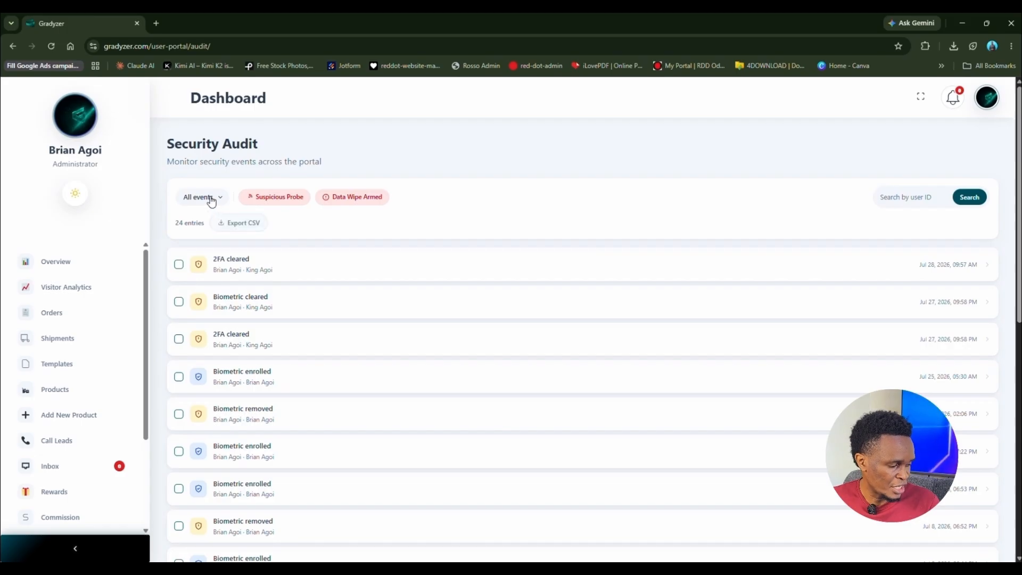
left_click(211, 199)
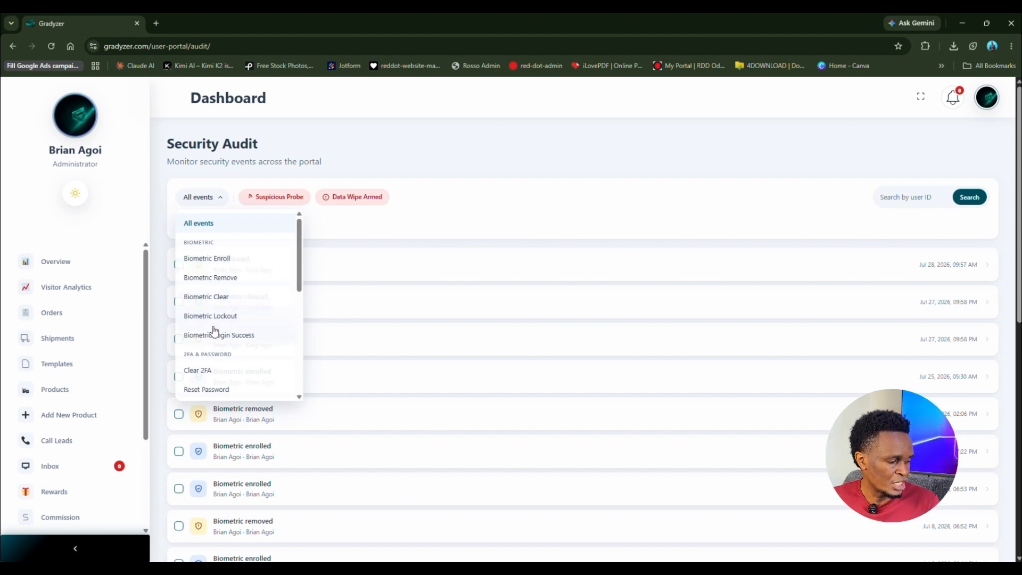
scroll(215, 328, "down", 5)
left_click(464, 198)
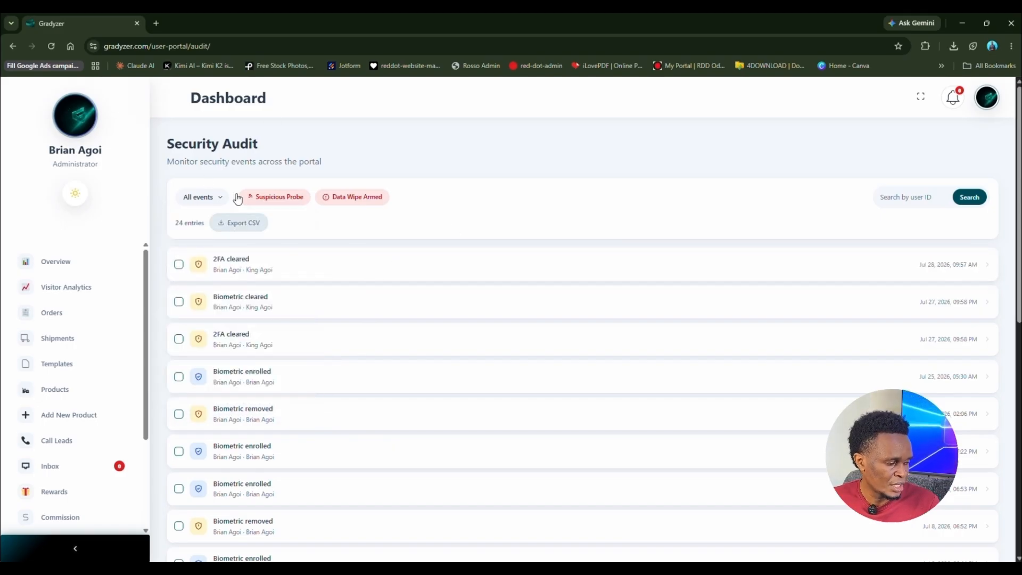
left_click(291, 203)
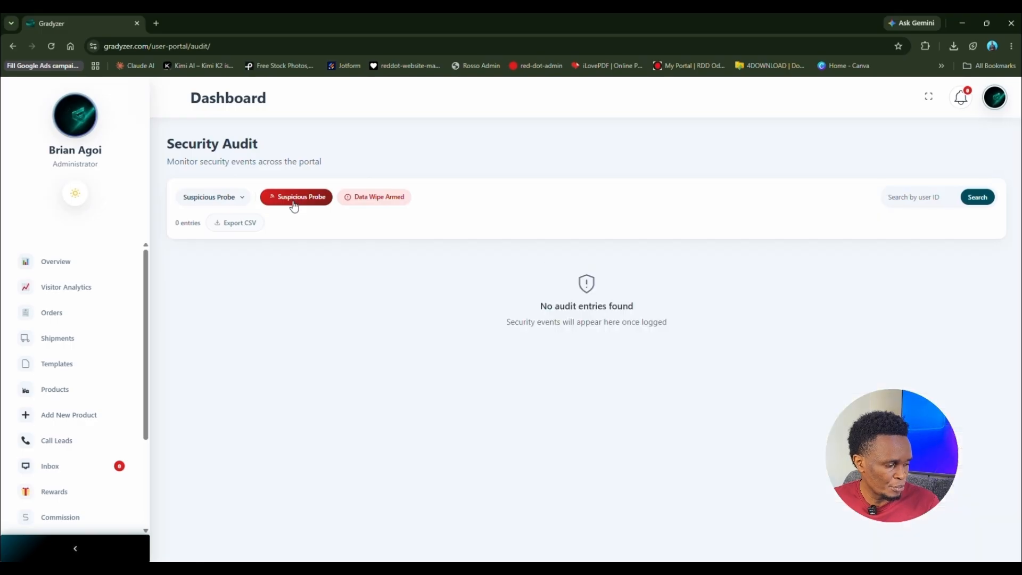
left_click(375, 205)
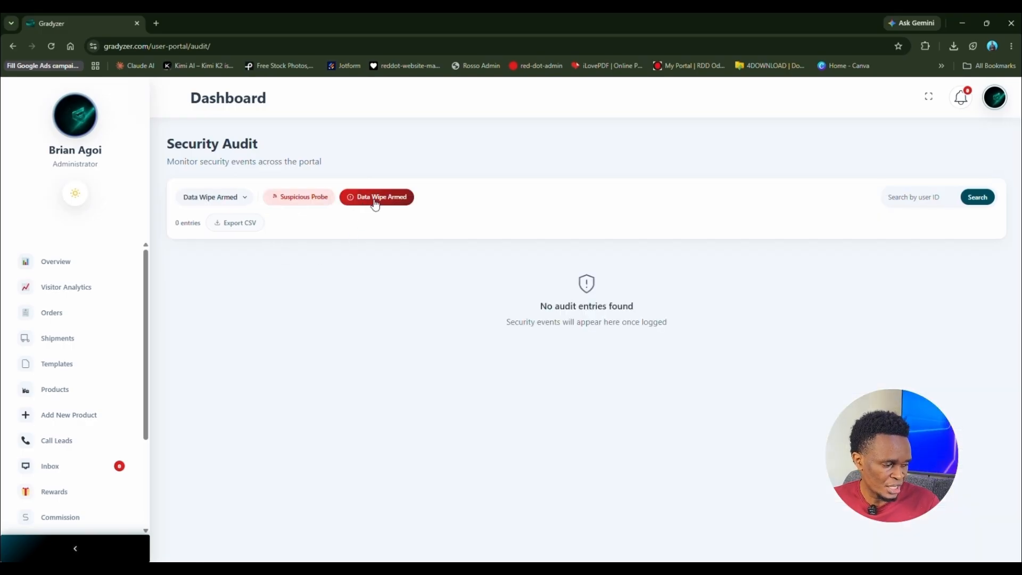
left_click(190, 201)
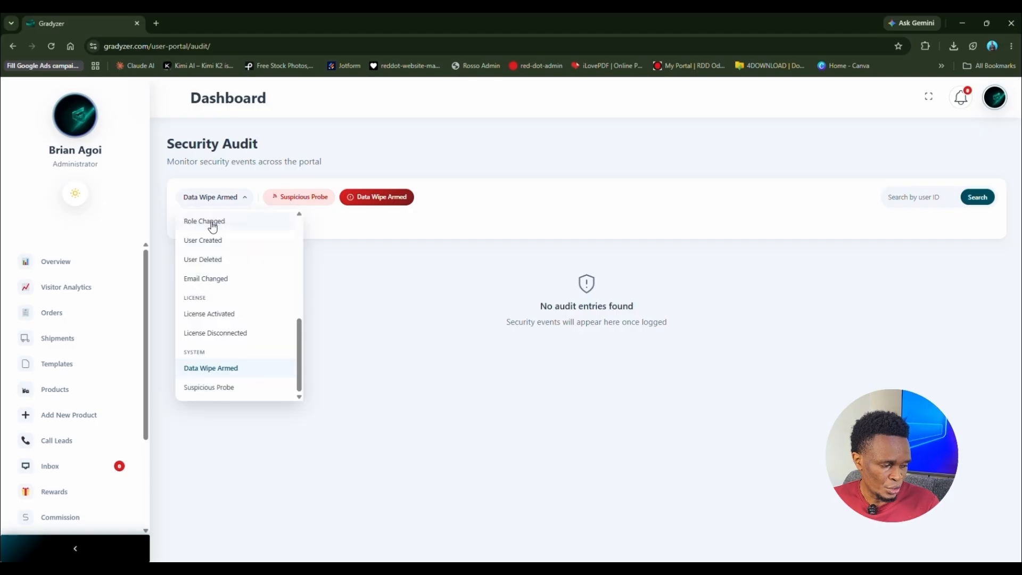
scroll(212, 226, "up", 6)
left_click(221, 225)
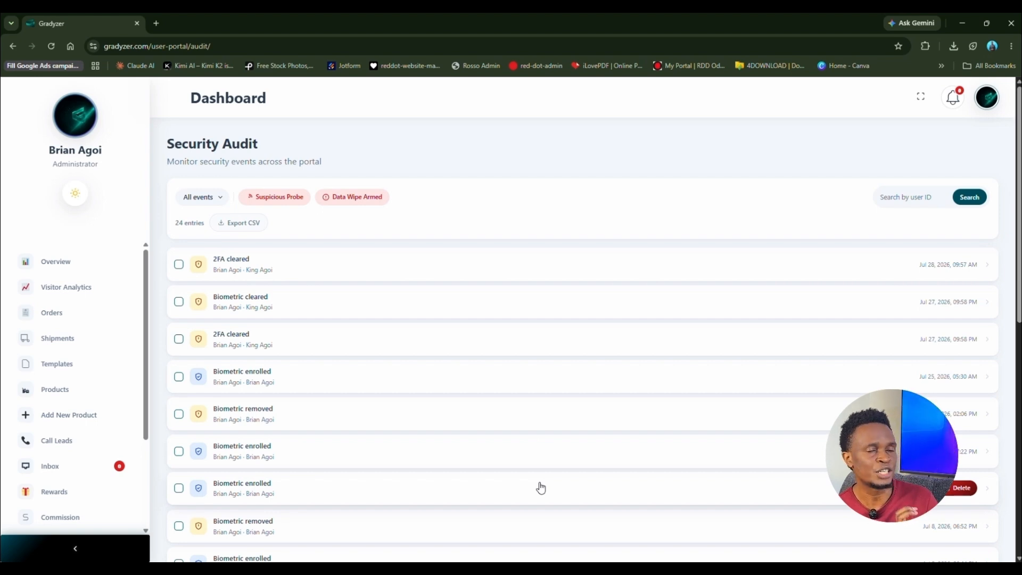
Step: In a new incognito window, visit huudyare.net and favourite the DELL OptiPlex 7020 while signed out
left_click(1011, 51)
left_click(939, 98)
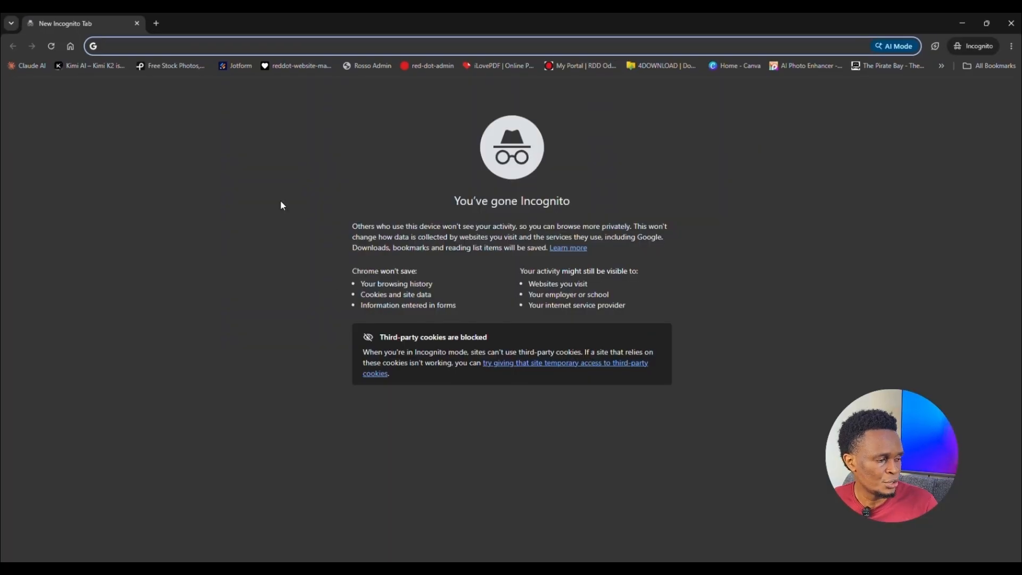
type("huudyare.net")
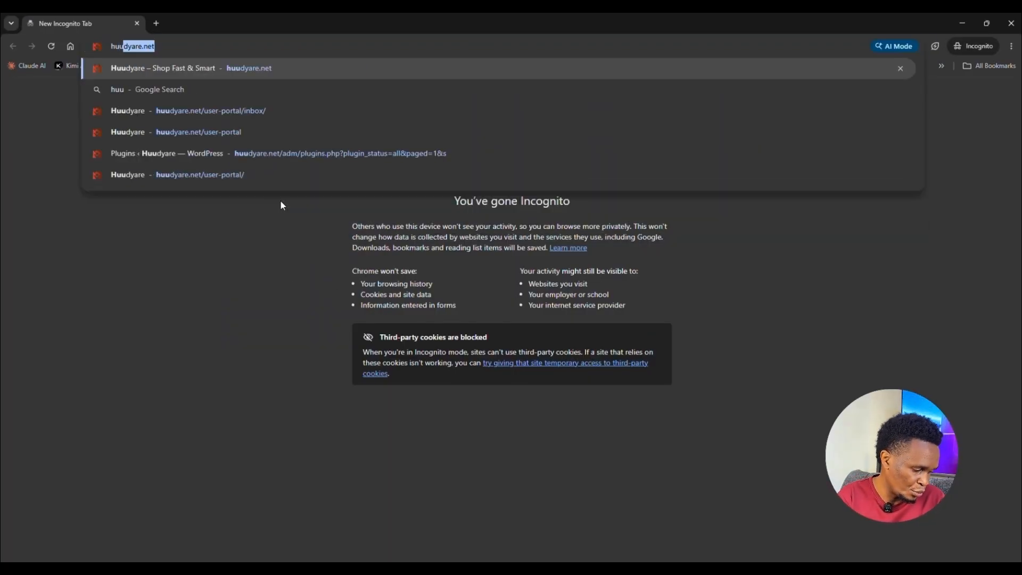
key("Return")
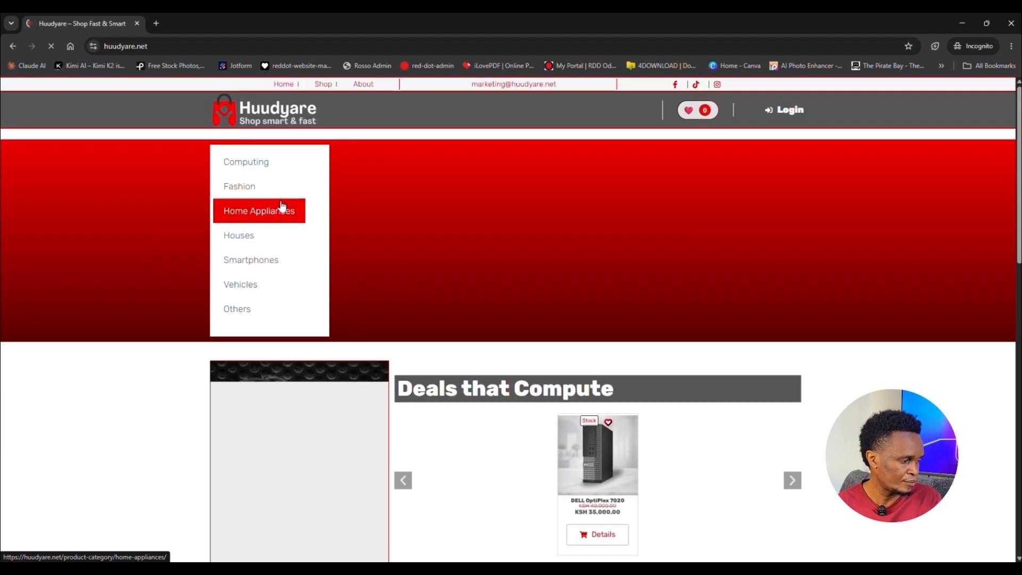
scroll(500, 393, "down", 2)
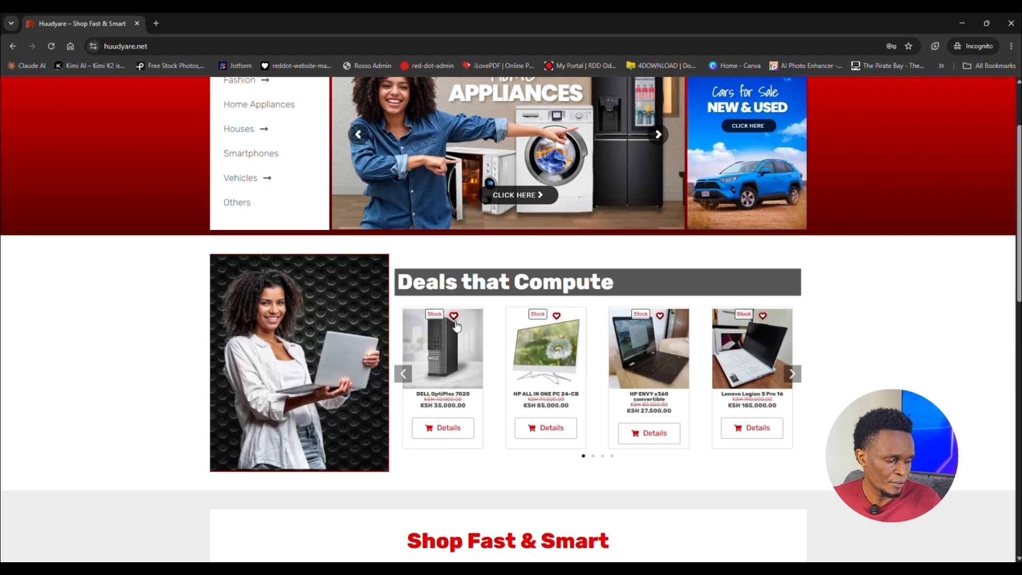
left_click(452, 318)
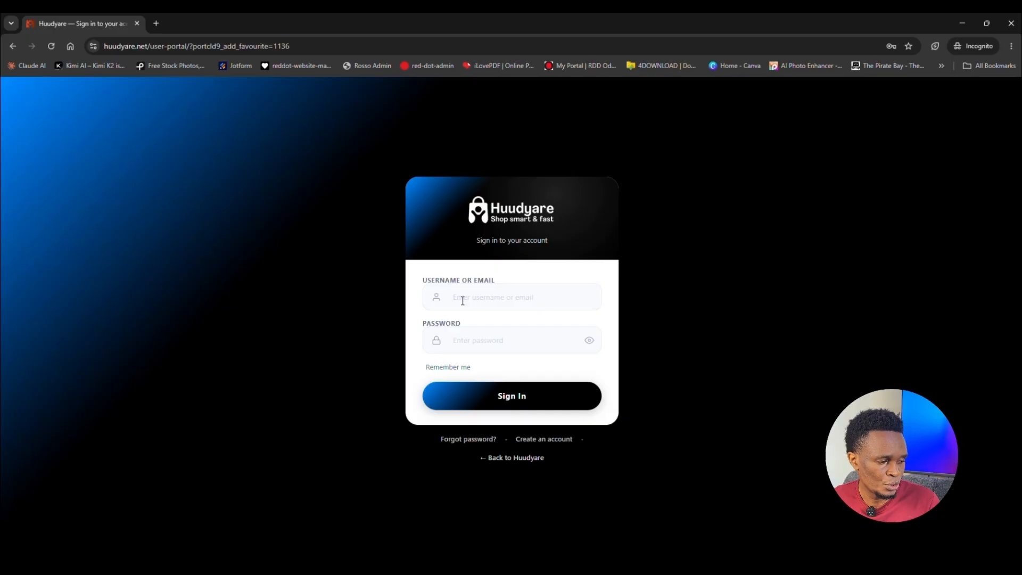
Step: Return to the shop and favourite the DELL OptiPlex 7020 from its KSh 35,000 product page
left_click(460, 301)
left_click(280, 304)
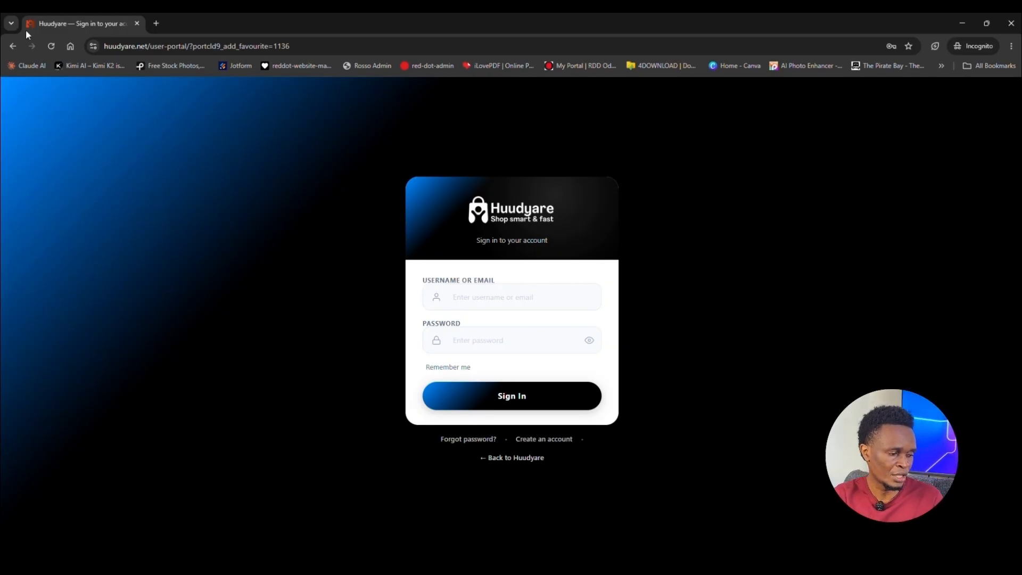
left_click(14, 46)
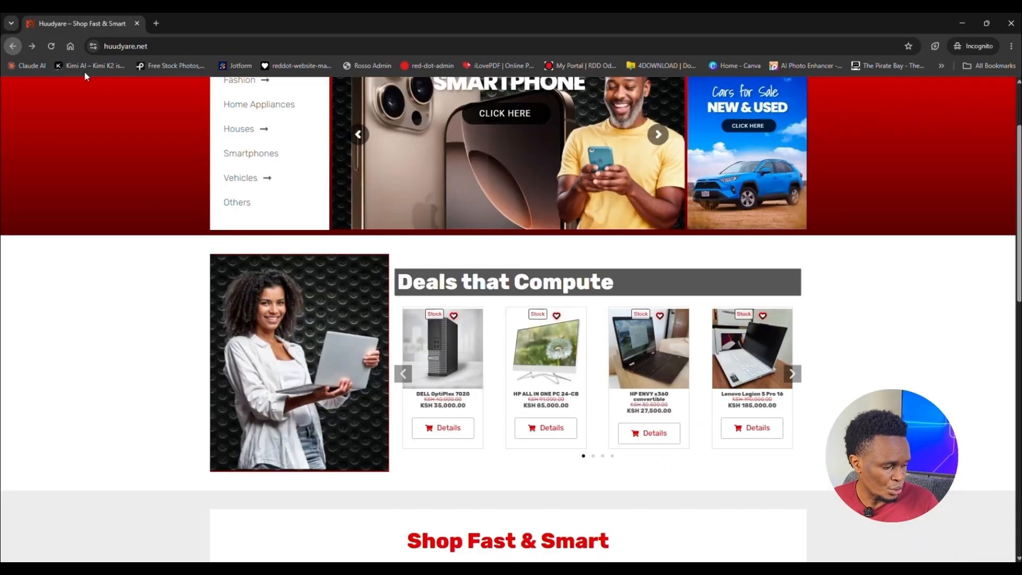
left_click(451, 430)
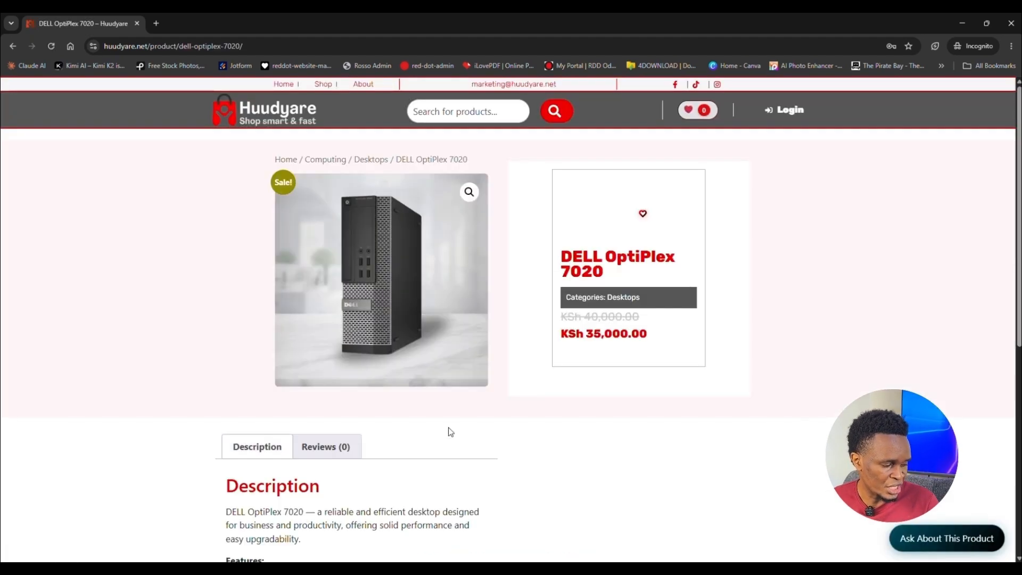
left_click(643, 213)
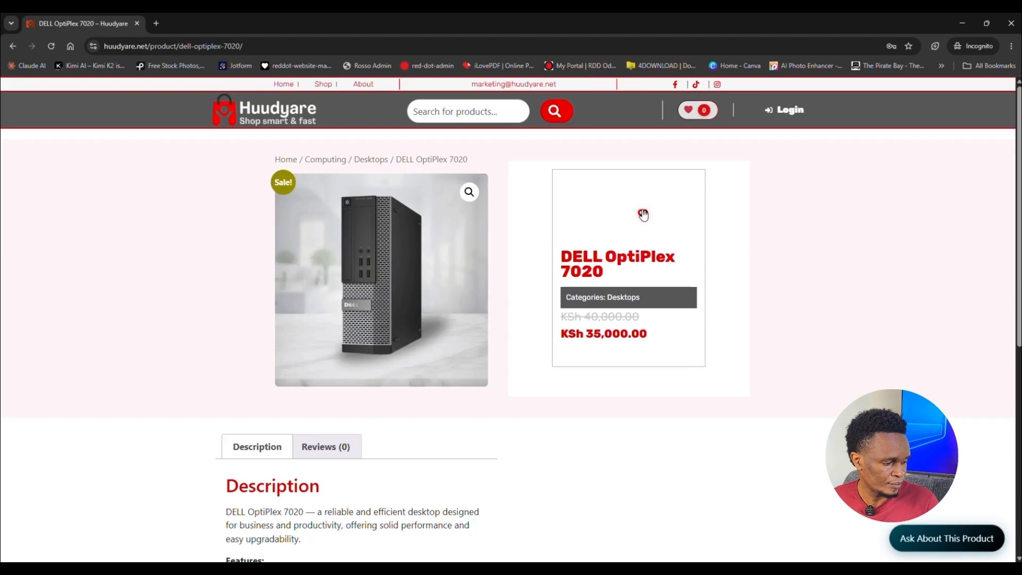
left_click(642, 215)
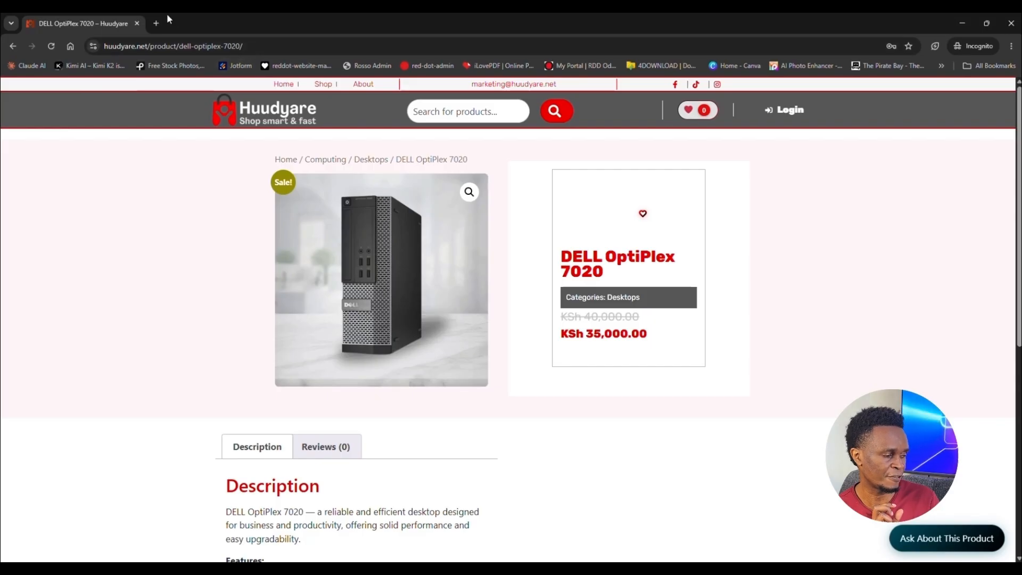
Step: Close the incognito window and log out of the administrator account
left_click(136, 23)
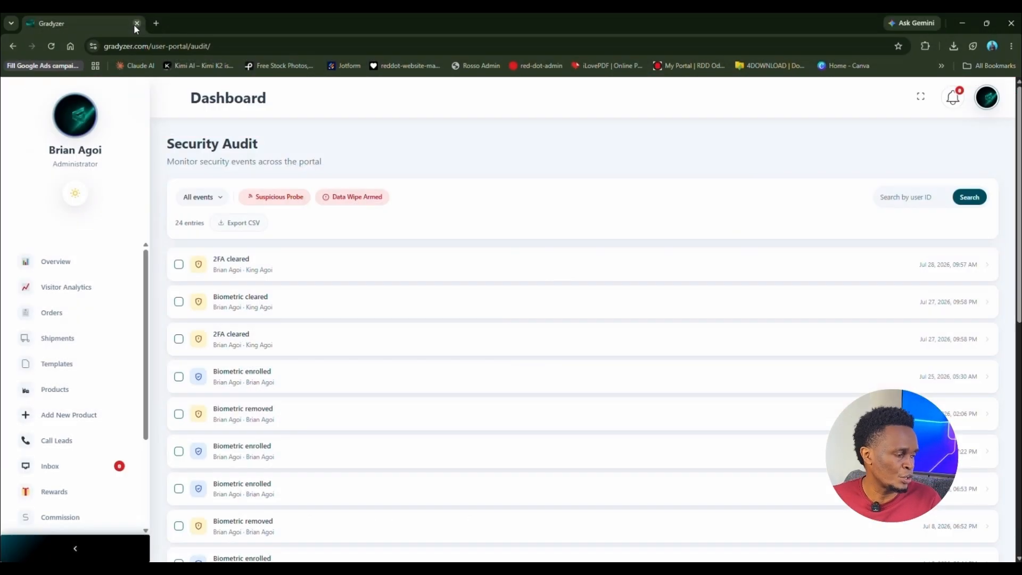
scroll(69, 481, "down", 1)
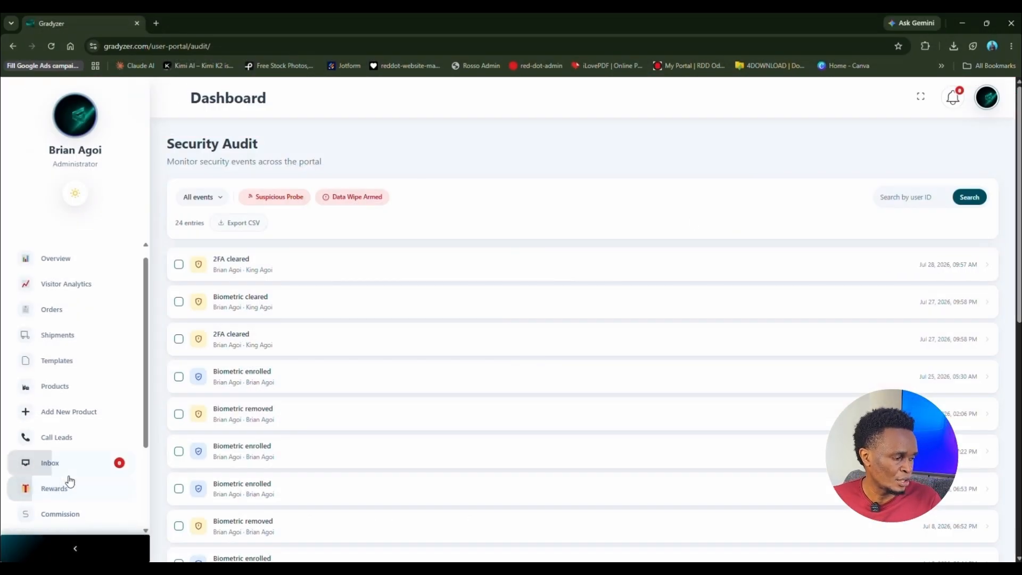
scroll(69, 485, "down", 3)
left_click(59, 517)
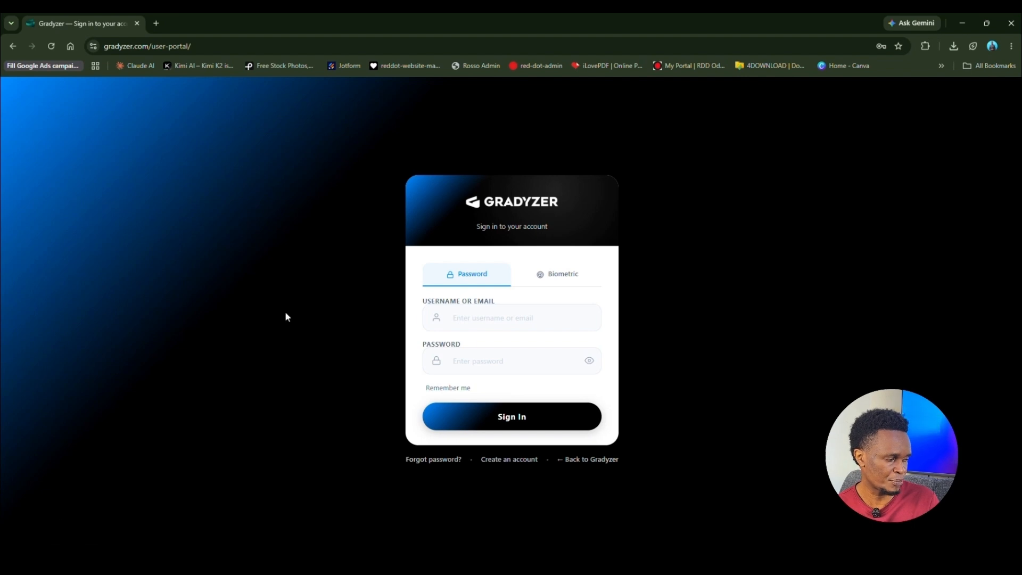
Step: Sign in with the customer account's saved login from Chrome autofill
left_click(502, 318)
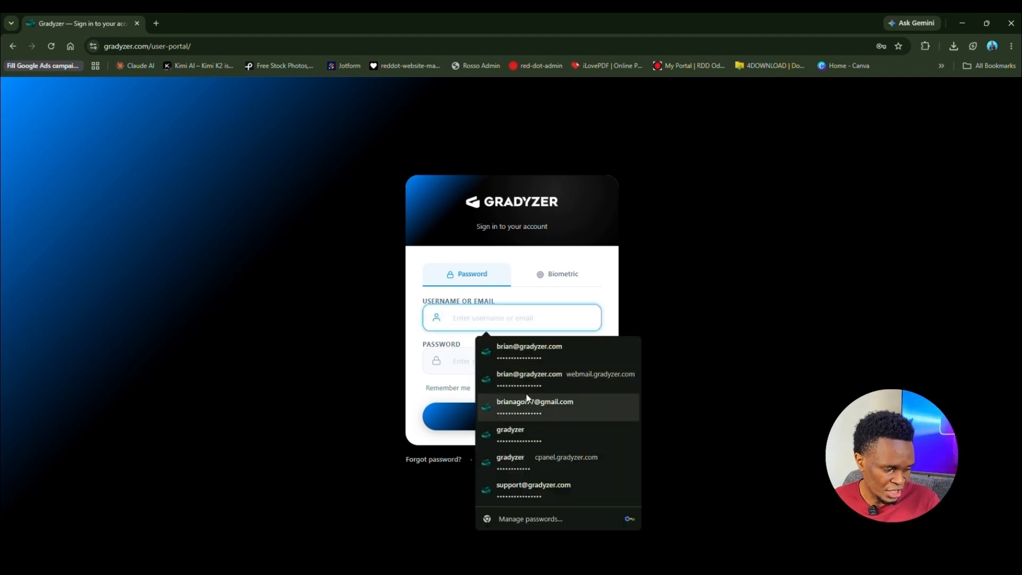
key("Escape")
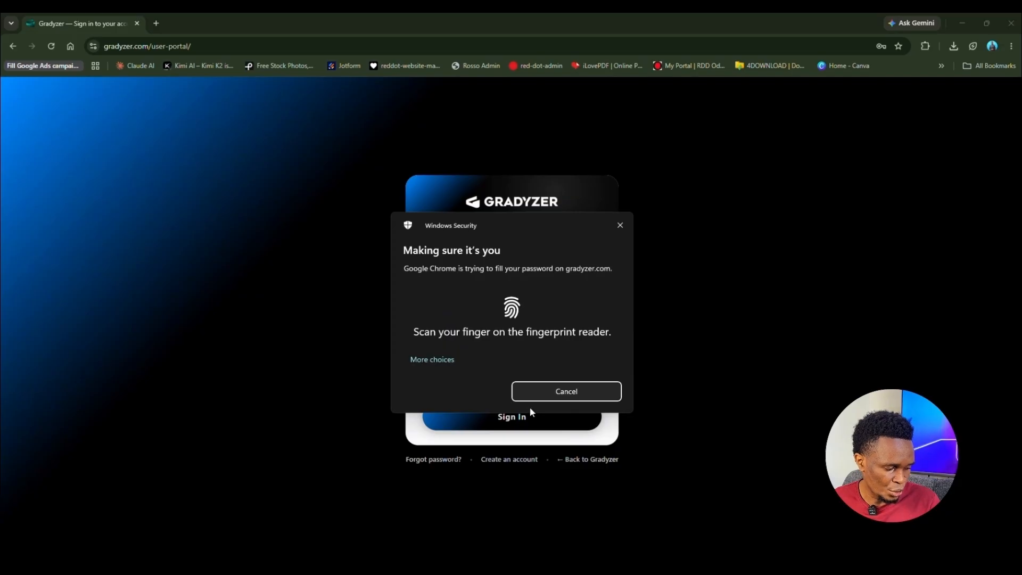
key("Escape")
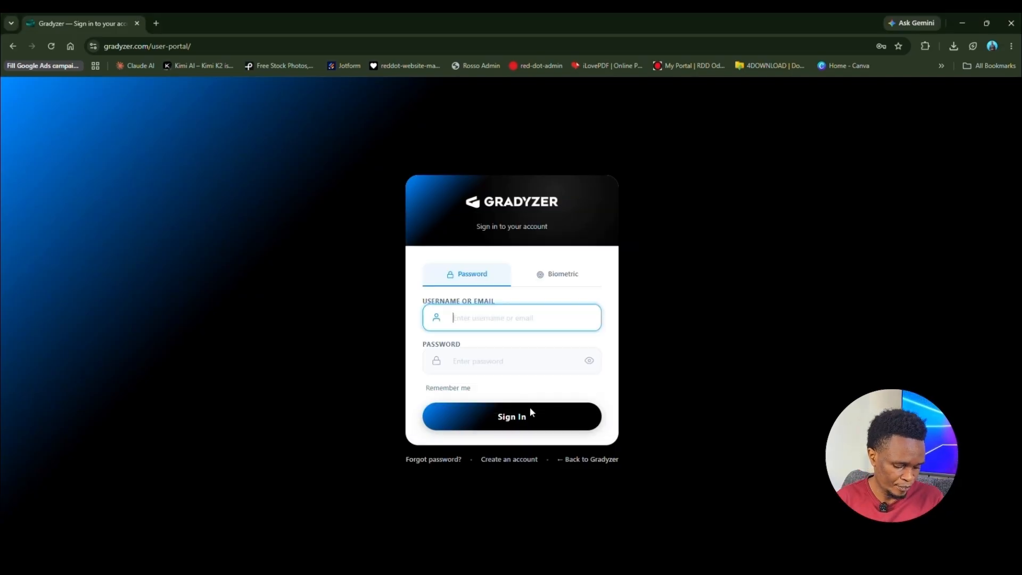
left_click(501, 317)
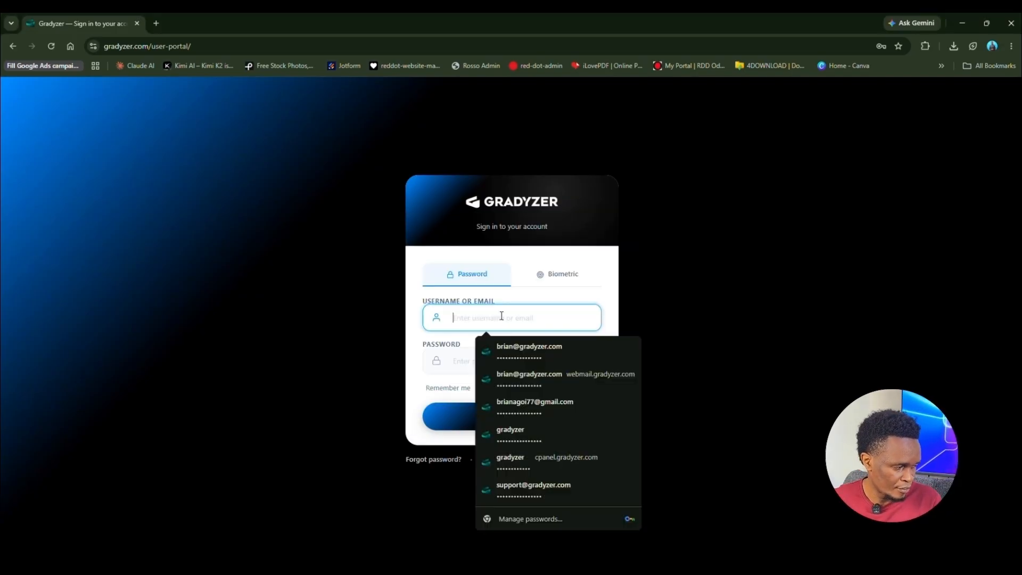
left_click(544, 407)
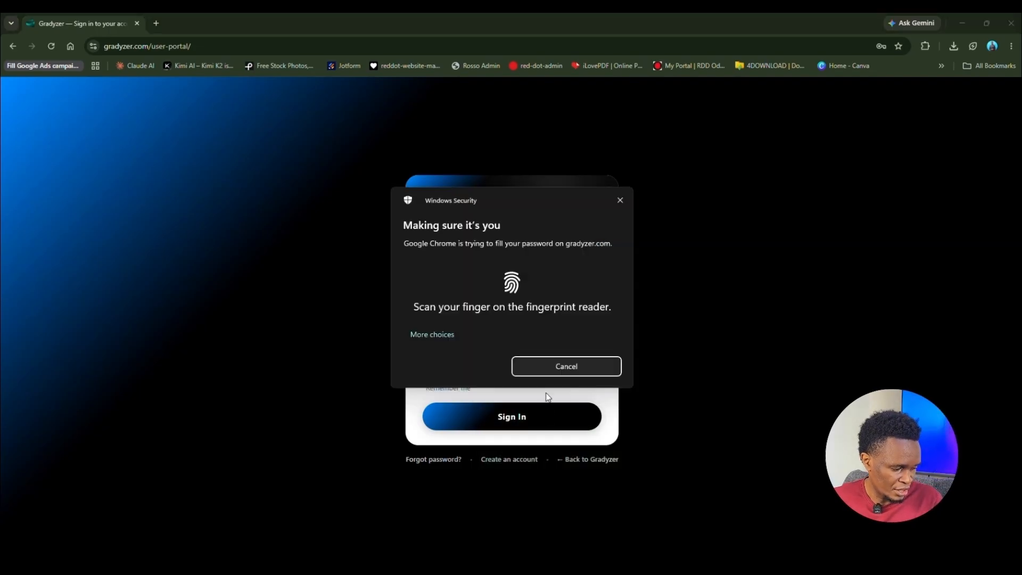
left_click(531, 422)
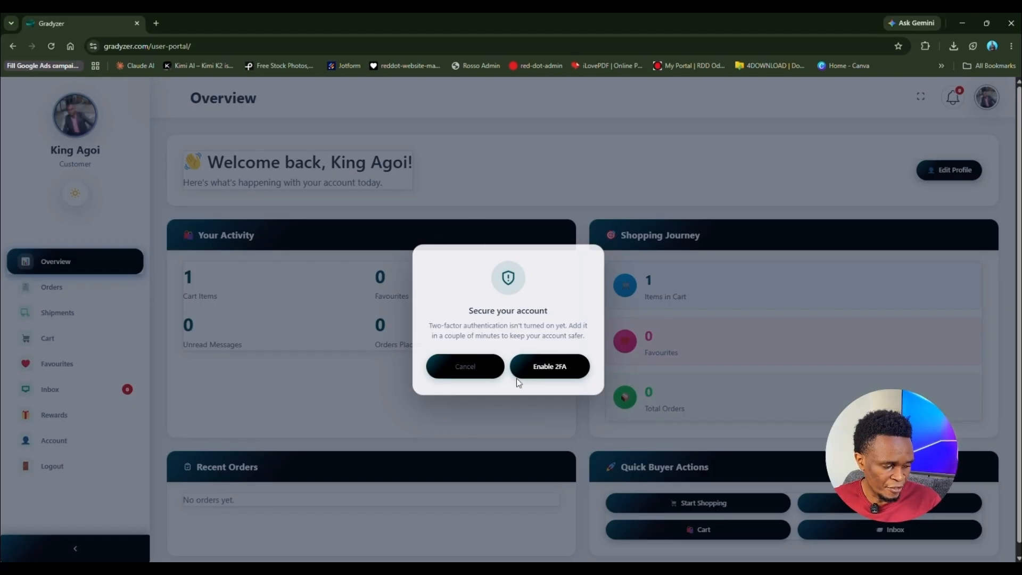
Step: Choose Enable 2FA in the 'Secure your account' reminder, then cancel it, reaching the Security tab
left_click(557, 371)
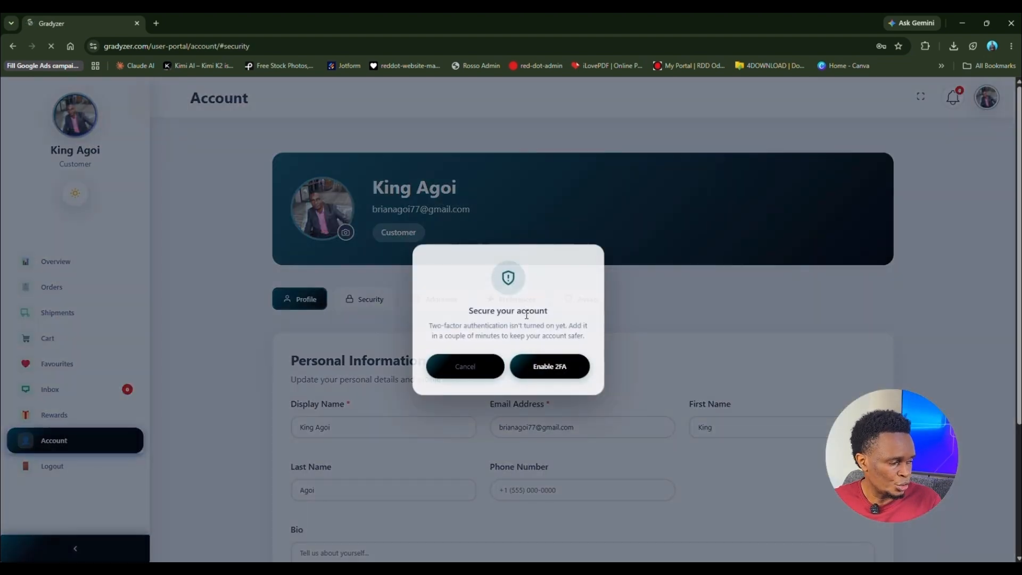
left_click(495, 370)
scroll(441, 319, "down", 3)
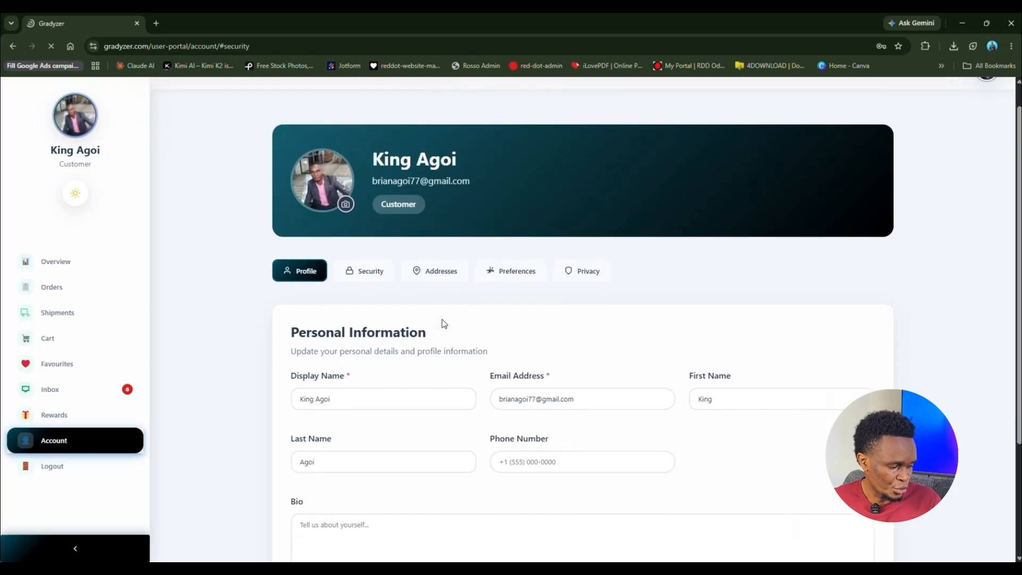
scroll(360, 226, "up", 2)
Step: Open the Security tab and review the password, two-factor and biometric settings, both disabled
left_click(367, 220)
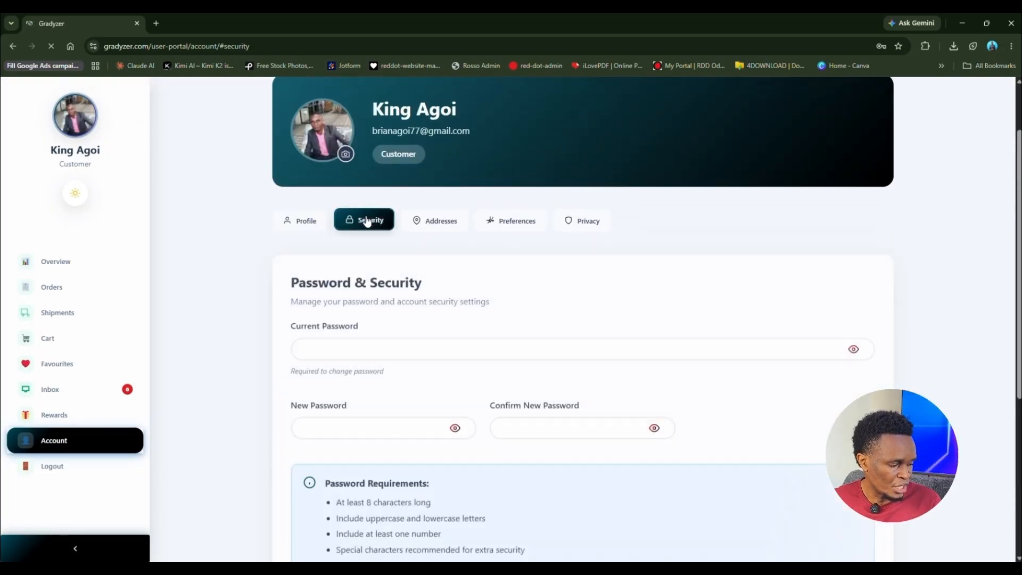
scroll(436, 341, "down", 3)
scroll(435, 340, "down", 3)
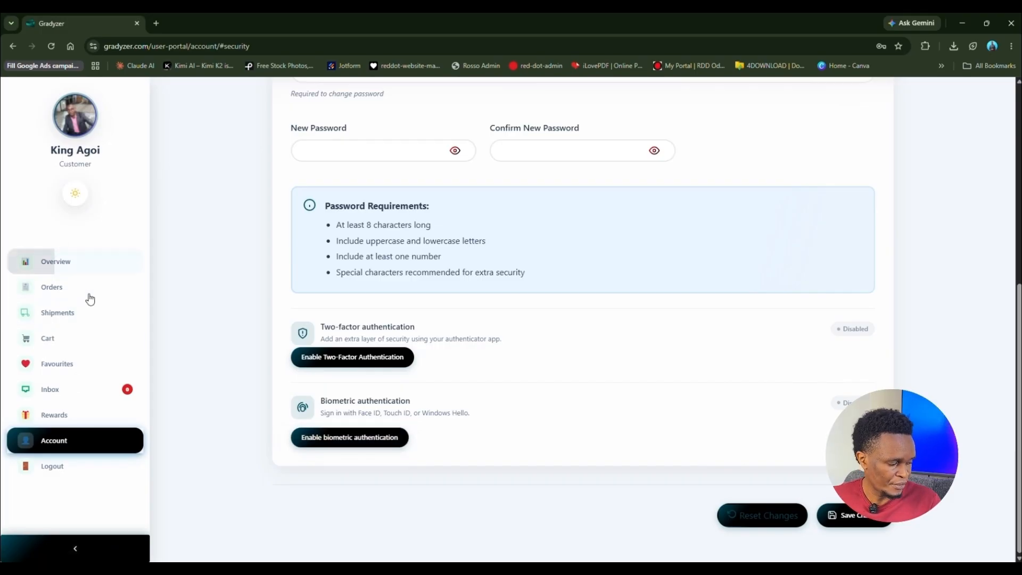
scroll(224, 357, "up", 7)
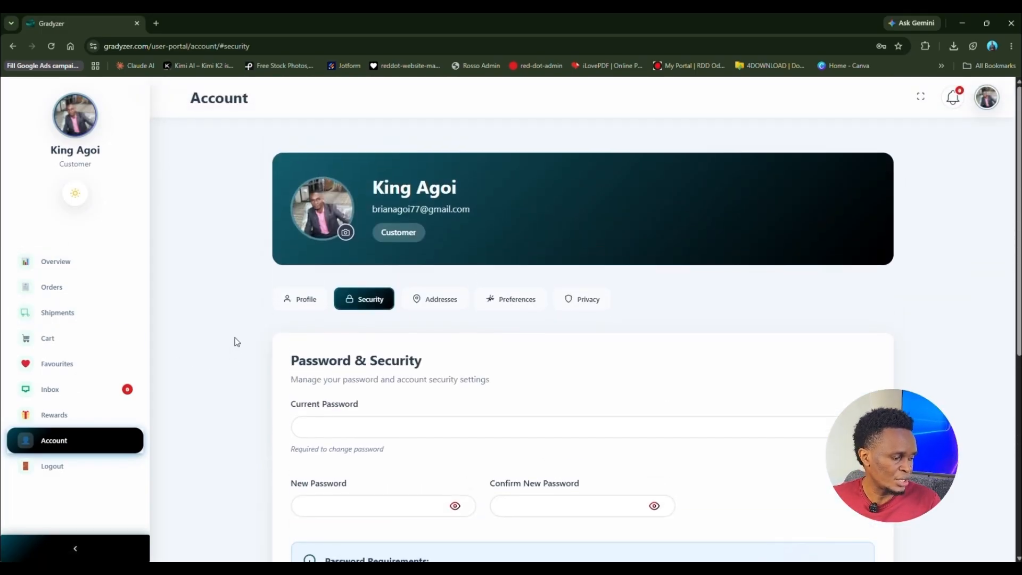
scroll(215, 355, "down", 4)
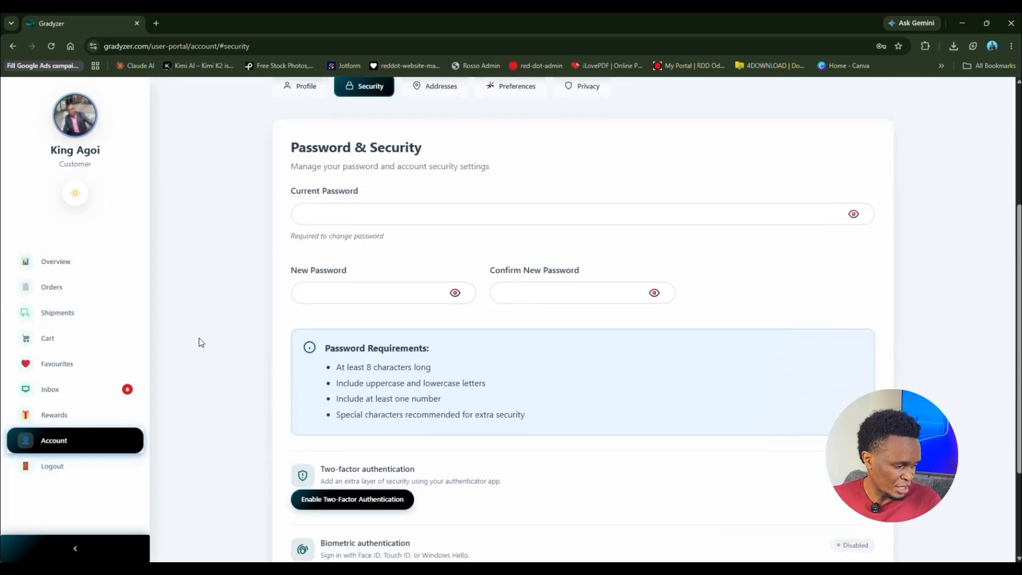
Step: Return to Overview and check the dashboard cards: 1 cart item, 0 favourites, no orders
left_click(52, 267)
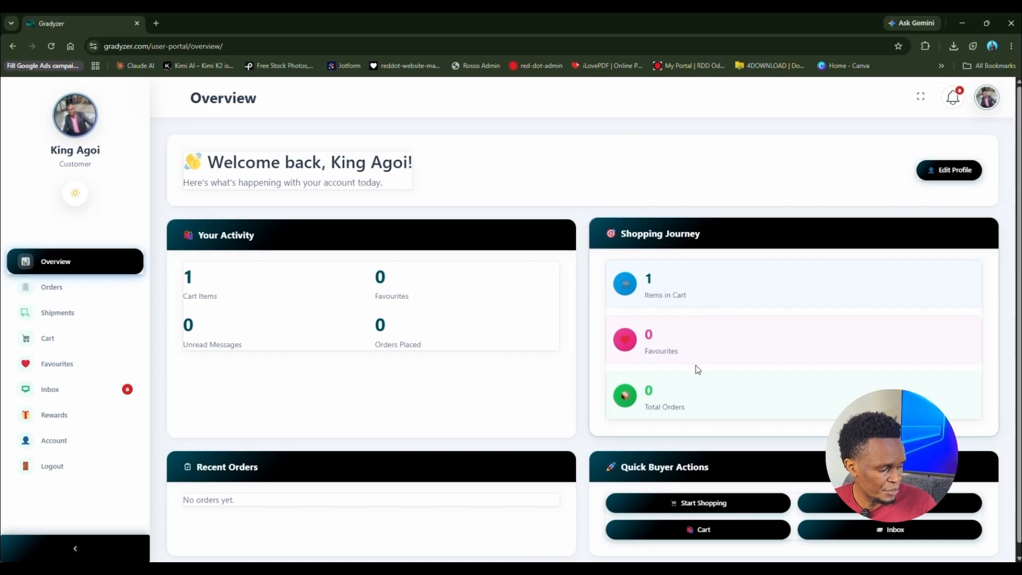
scroll(697, 392, "down", 1)
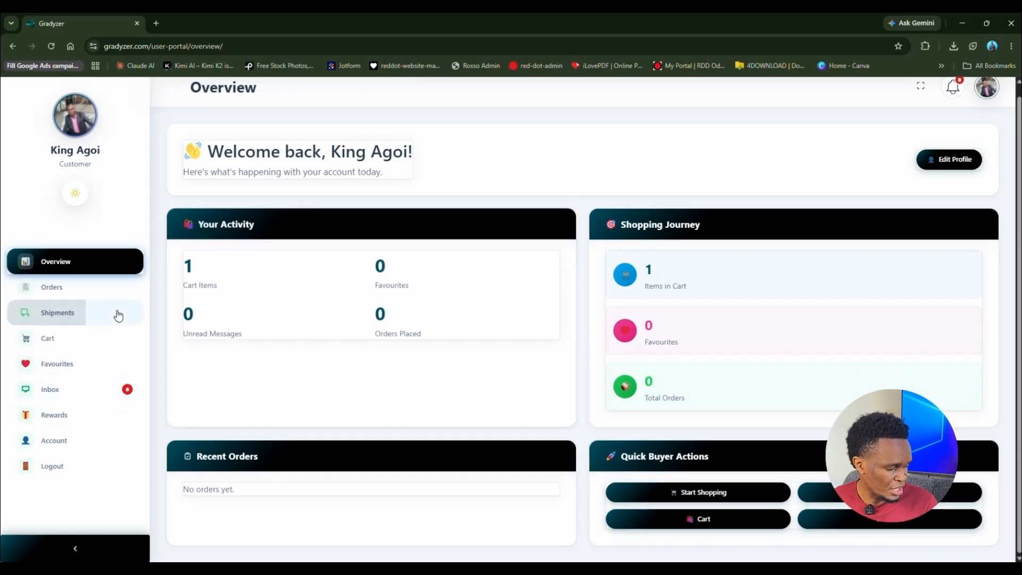
Step: View the empty Orders and Shipments pages, then the Cart holding one Portal Cloud 9 Pro license at $42.00
left_click(59, 295)
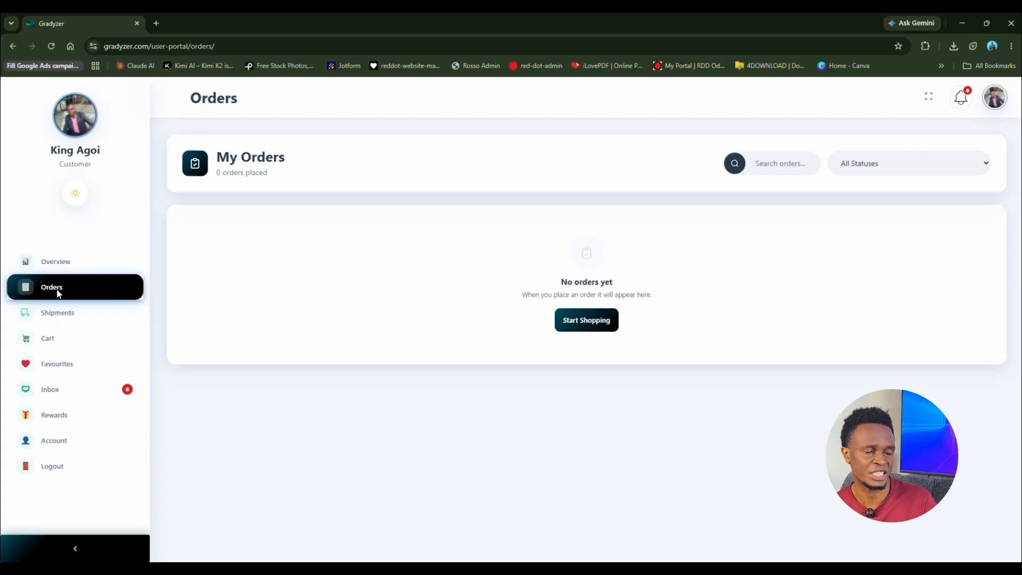
left_click(63, 323)
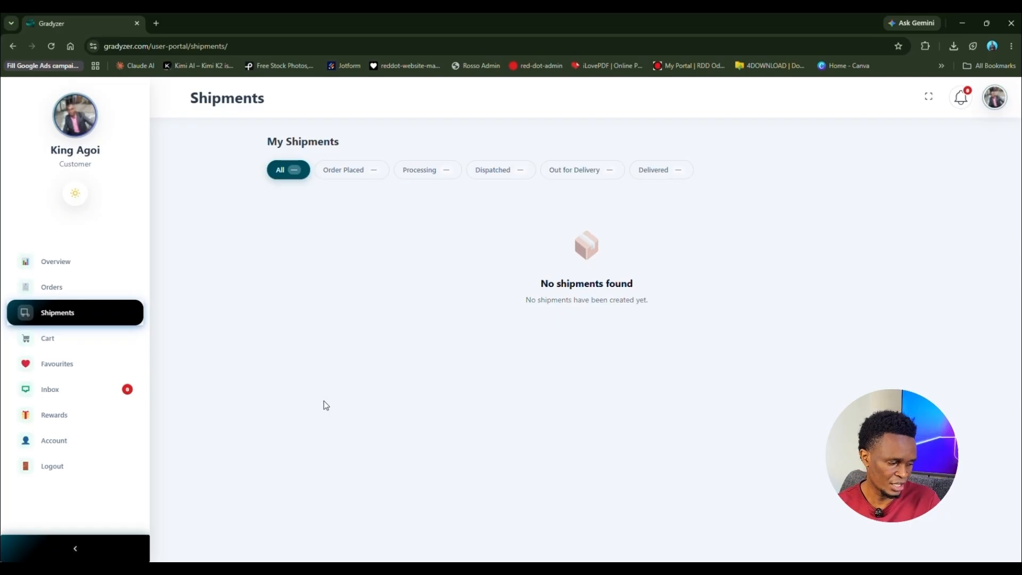
left_click(99, 345)
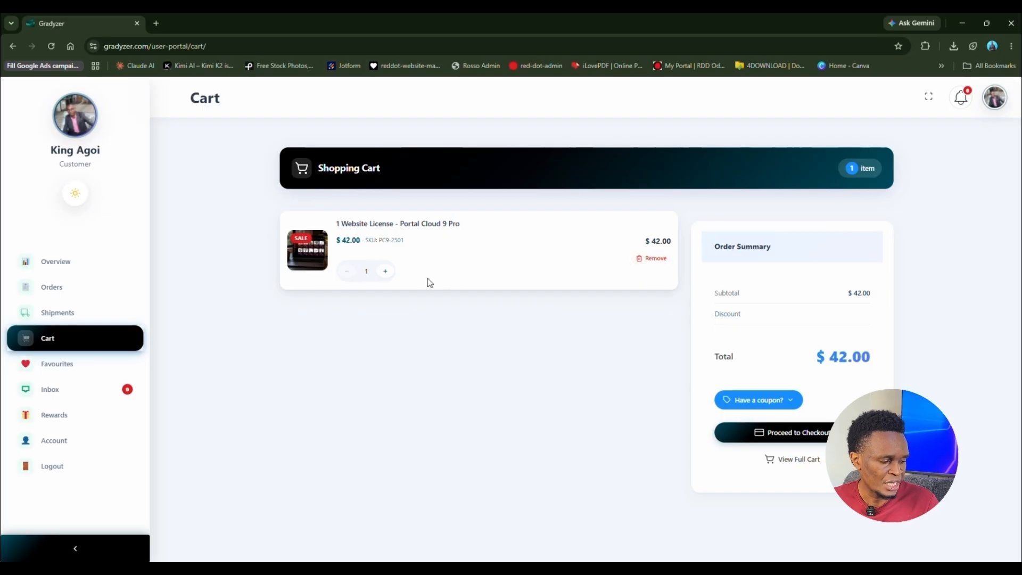
Step: Raise the license quantity to 2 and back to 1, then view the empty My Favourites page
left_click(392, 271)
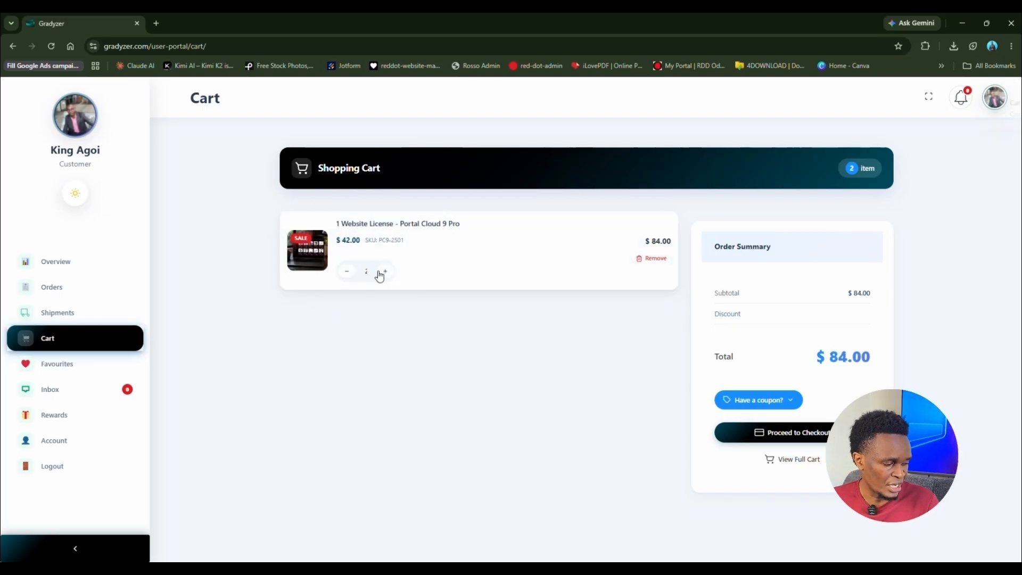
left_click(347, 272)
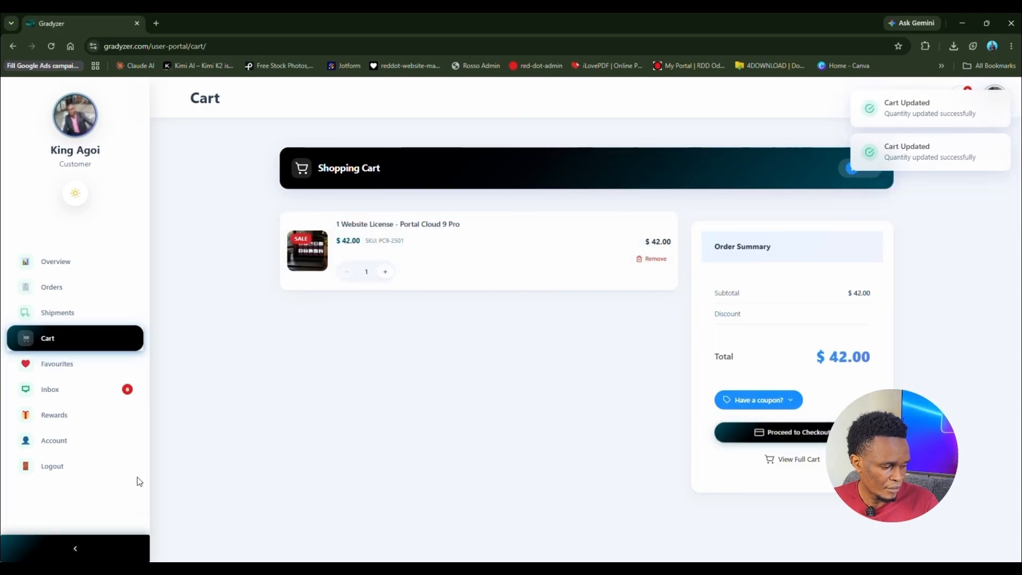
left_click(70, 366)
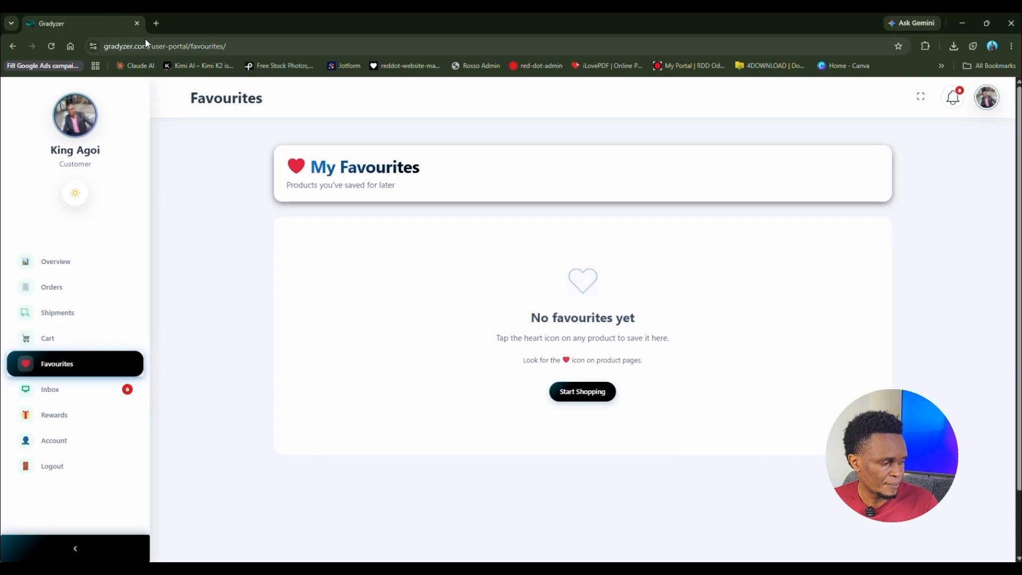
Step: In a new tab, try gradyzer.com/shop/ (under maintenance), then load the gradyzer.com homepage
left_click(154, 24)
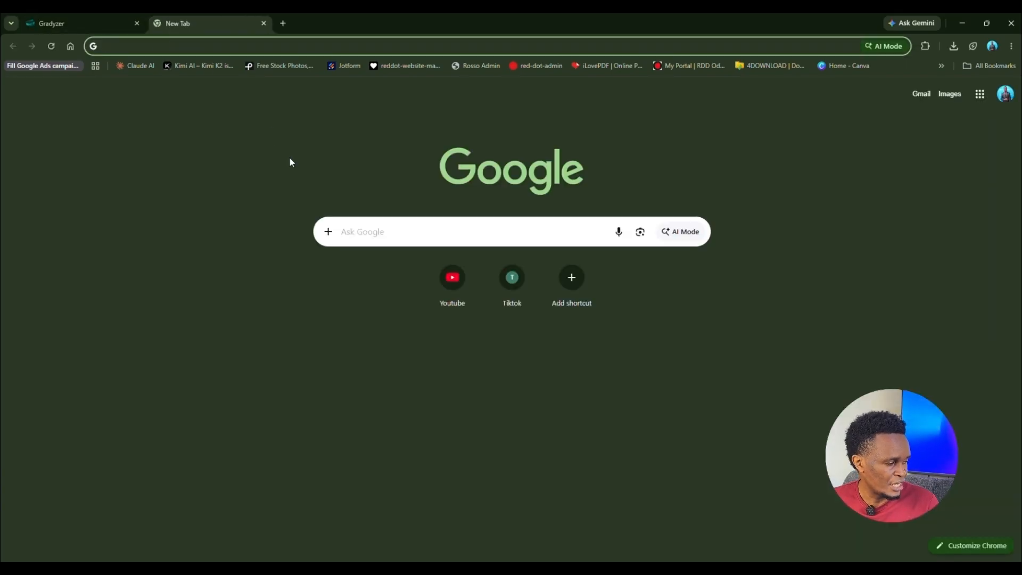
type("gr")
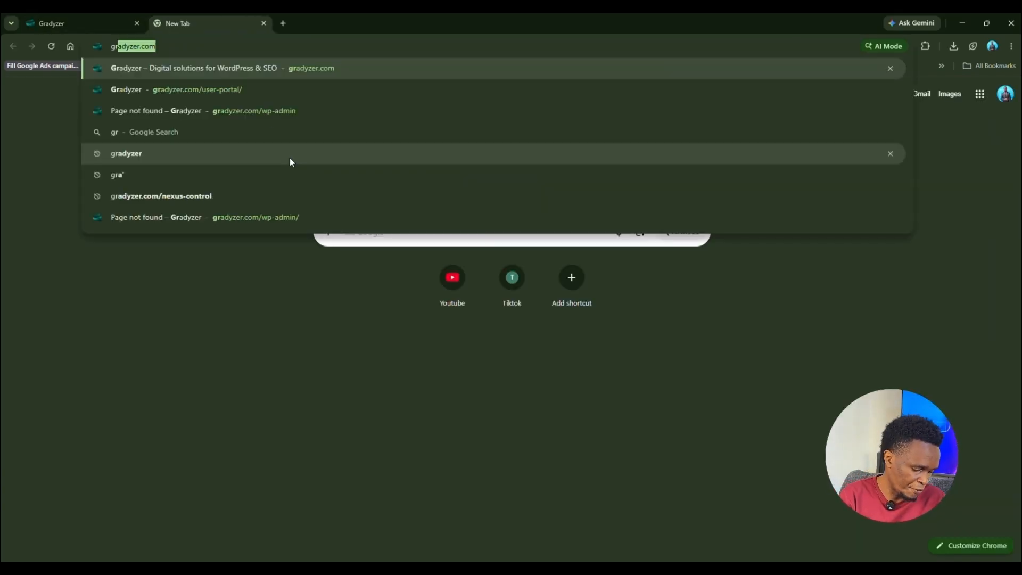
type("adyzer.com/")
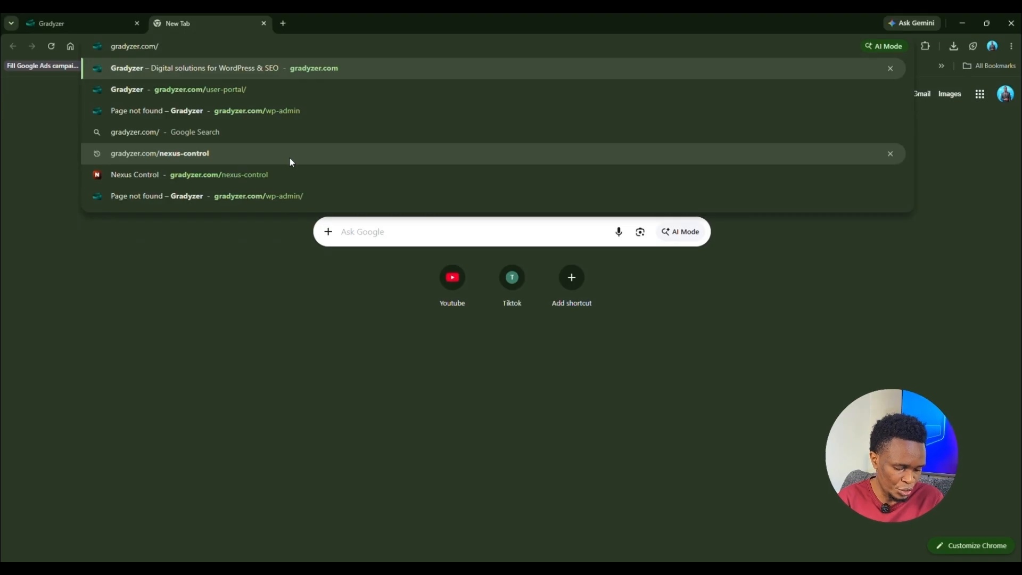
type("sh")
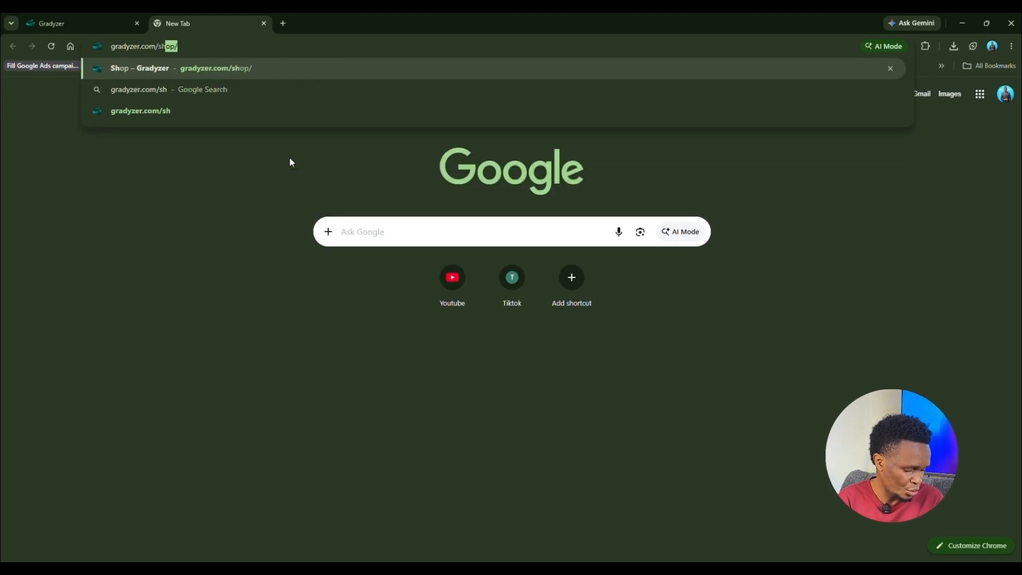
key("Return")
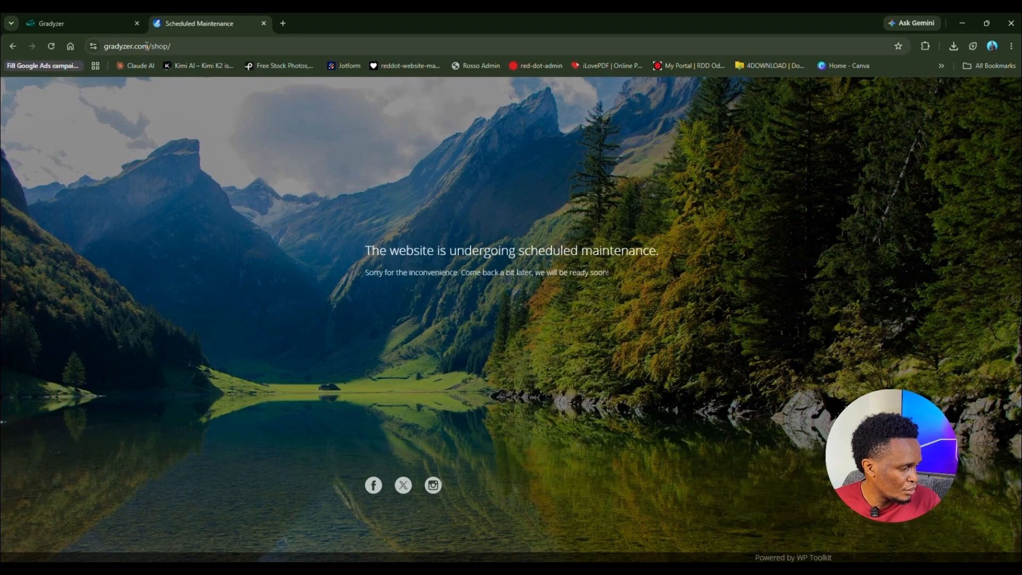
left_click_drag(150, 45, 345, 73)
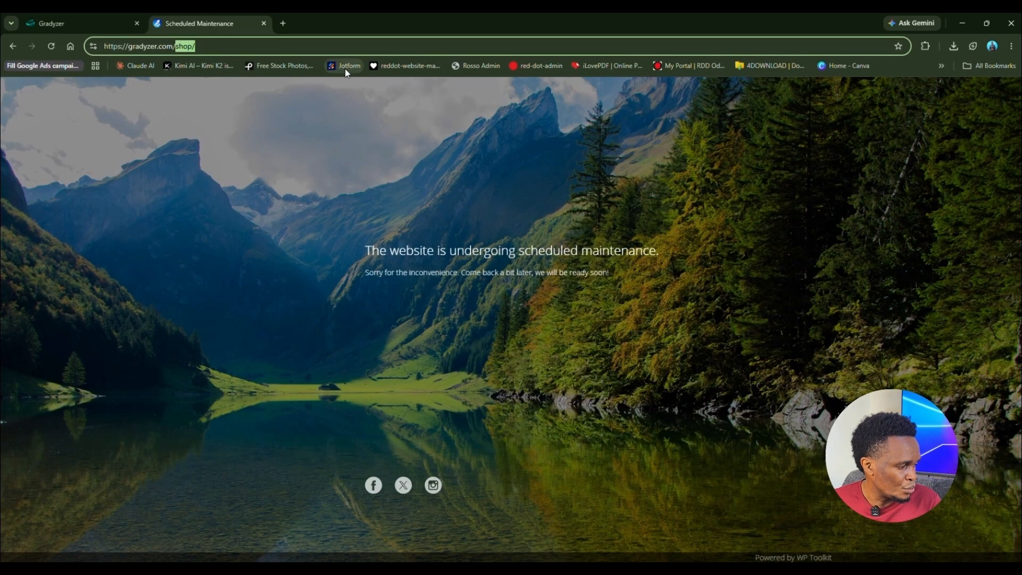
key("BackSpace")
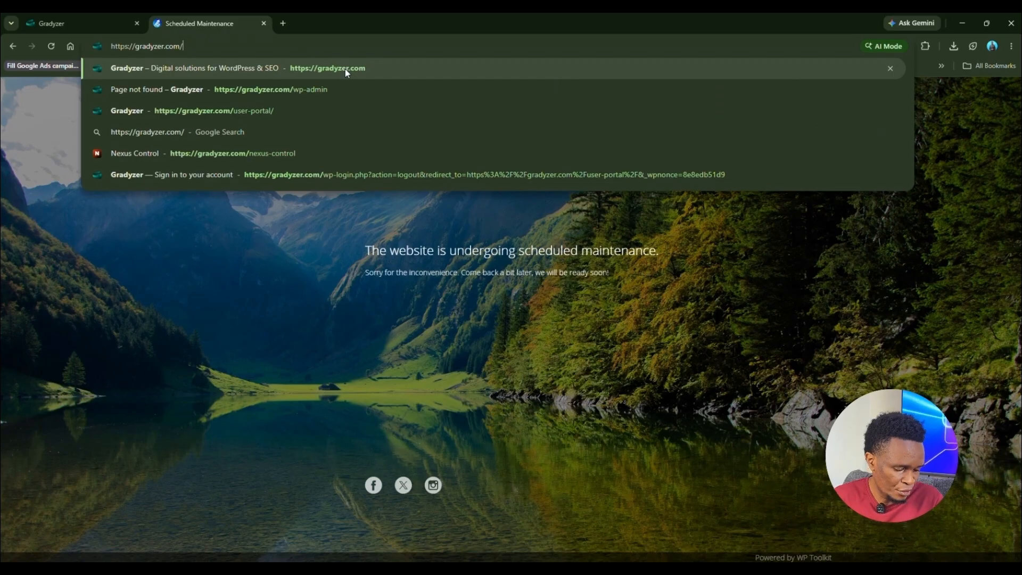
key("Return")
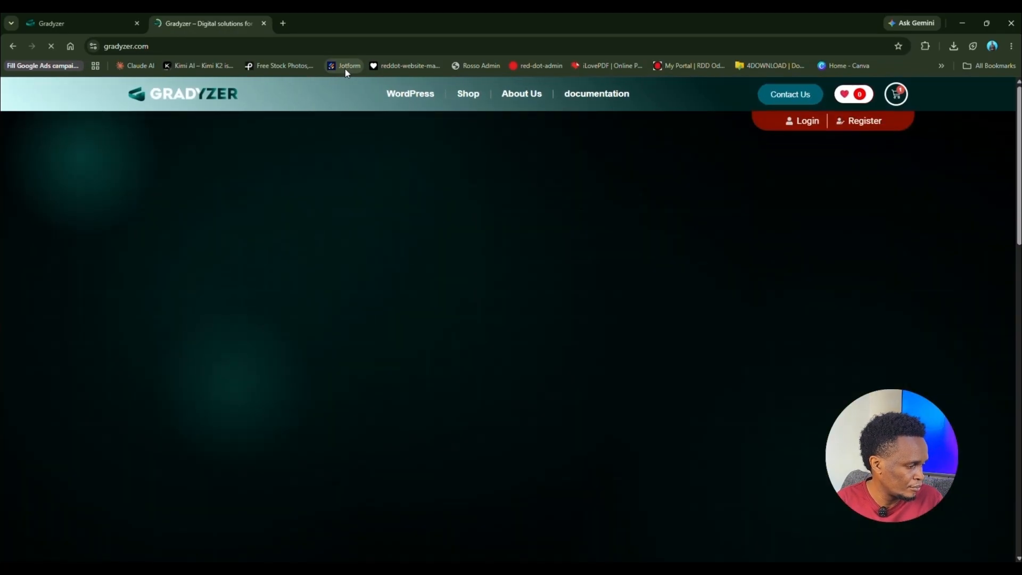
Step: Heart the 5 Websites License – Portal Cloud 9 Pro pricing card, bringing favourites to 1
scroll(362, 245, "down", 1)
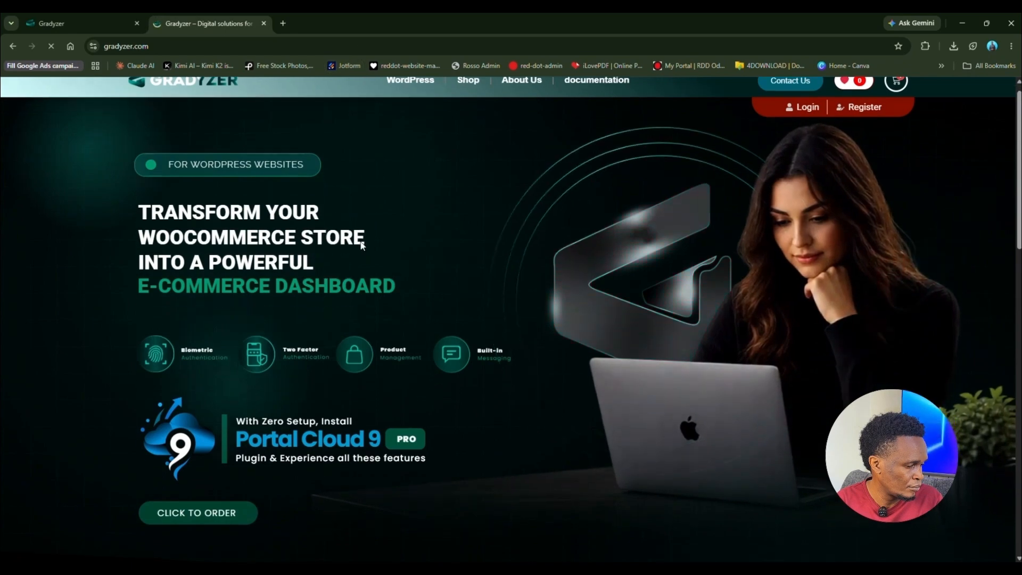
scroll(362, 245, "down", 15)
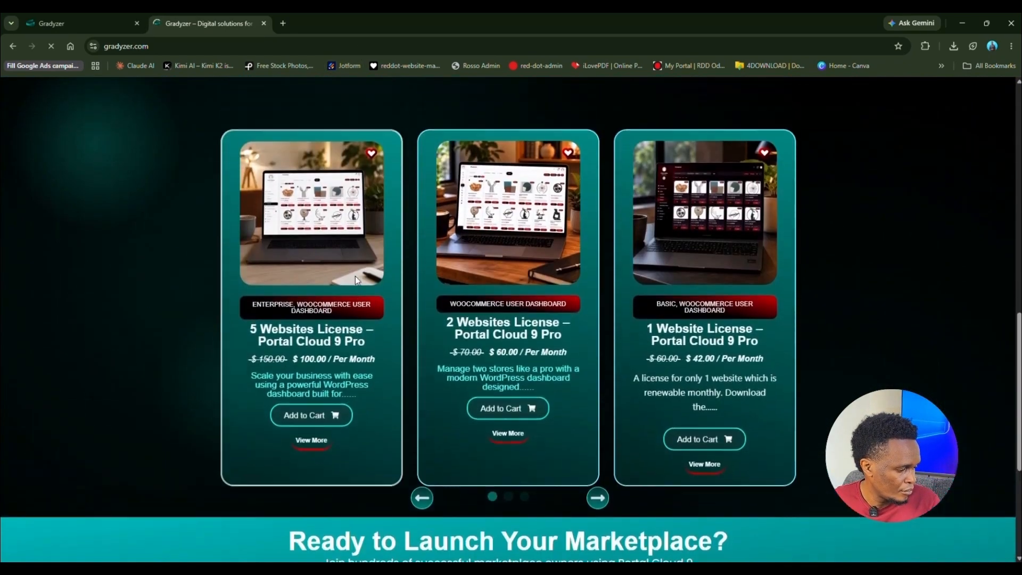
left_click(371, 154)
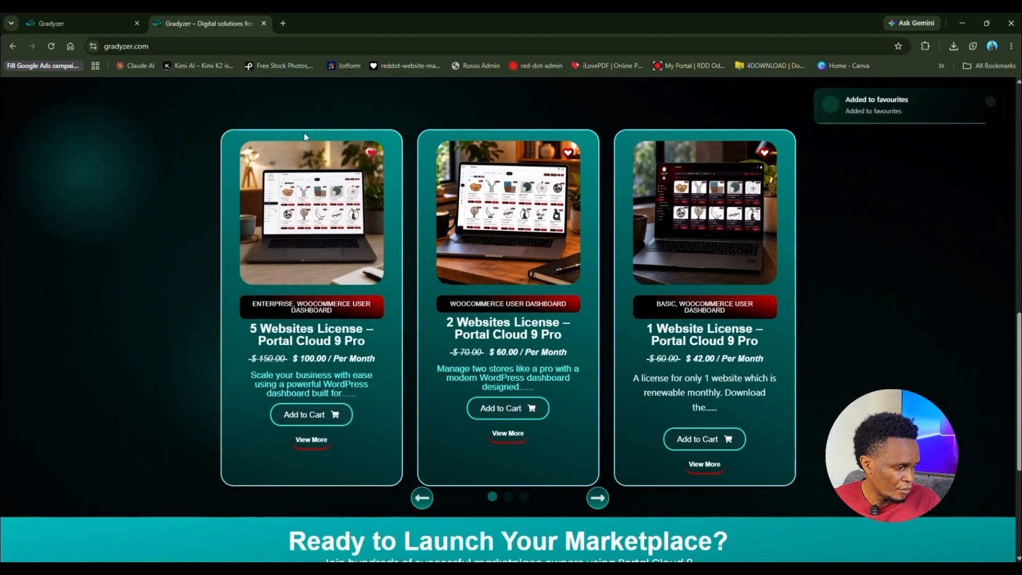
scroll(841, 211, "up", 10)
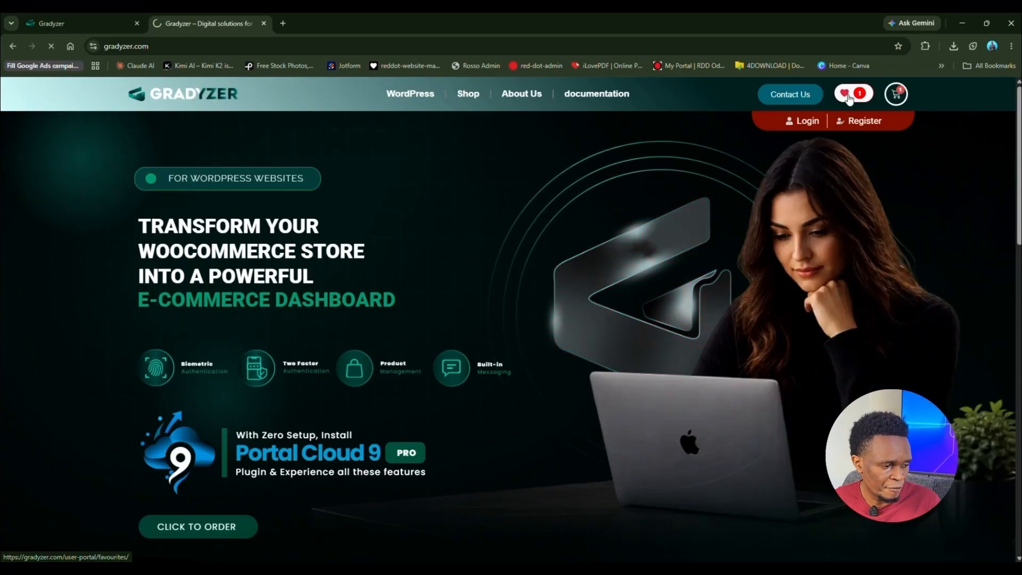
Step: Open Favourites, toggle dark/light theme ending on light, remove the 5 Websites License, dismiss battery warning
left_click(848, 99)
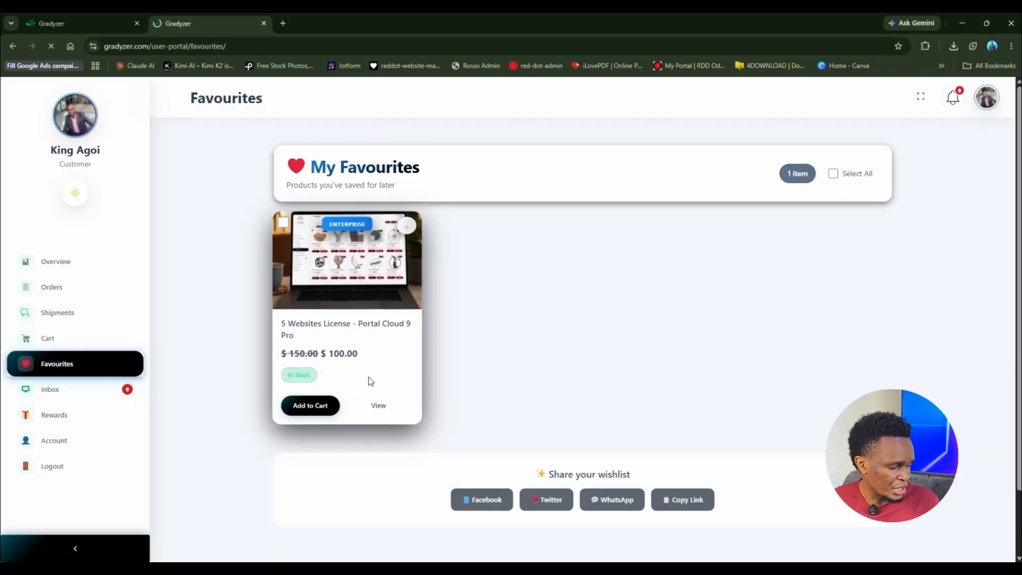
left_click(76, 196)
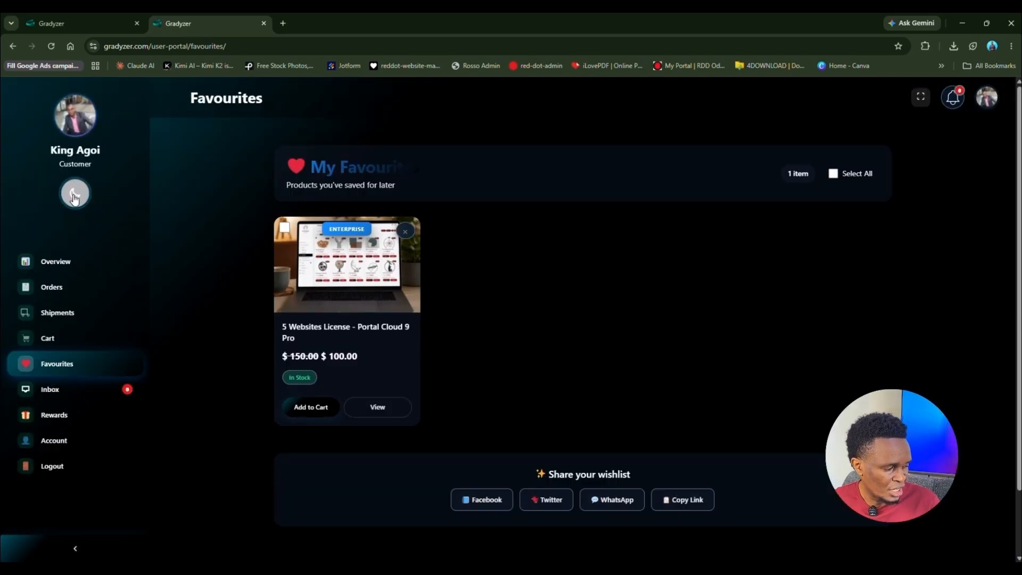
left_click(75, 196)
left_click(75, 196)
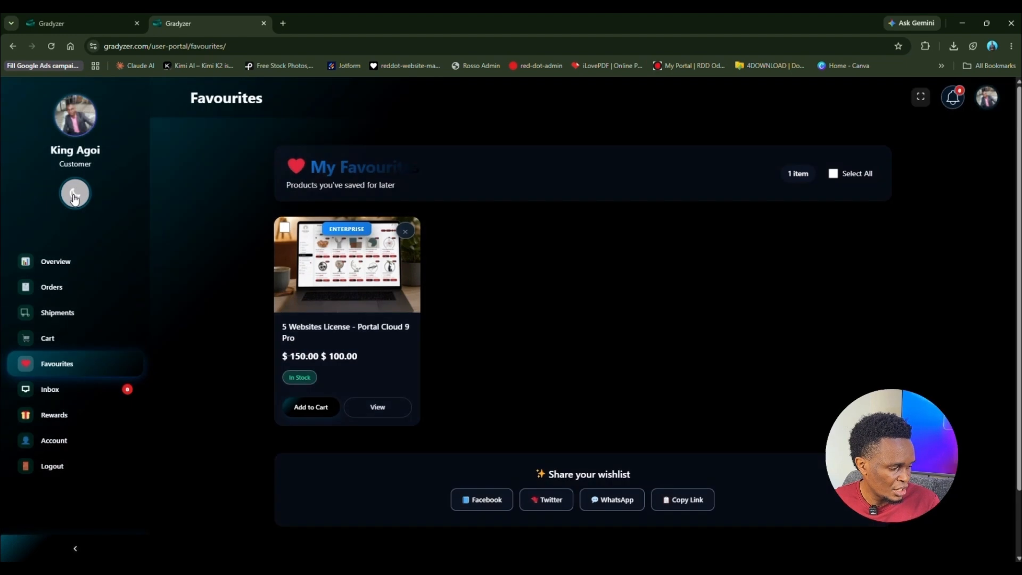
left_click(75, 196)
left_click(75, 196)
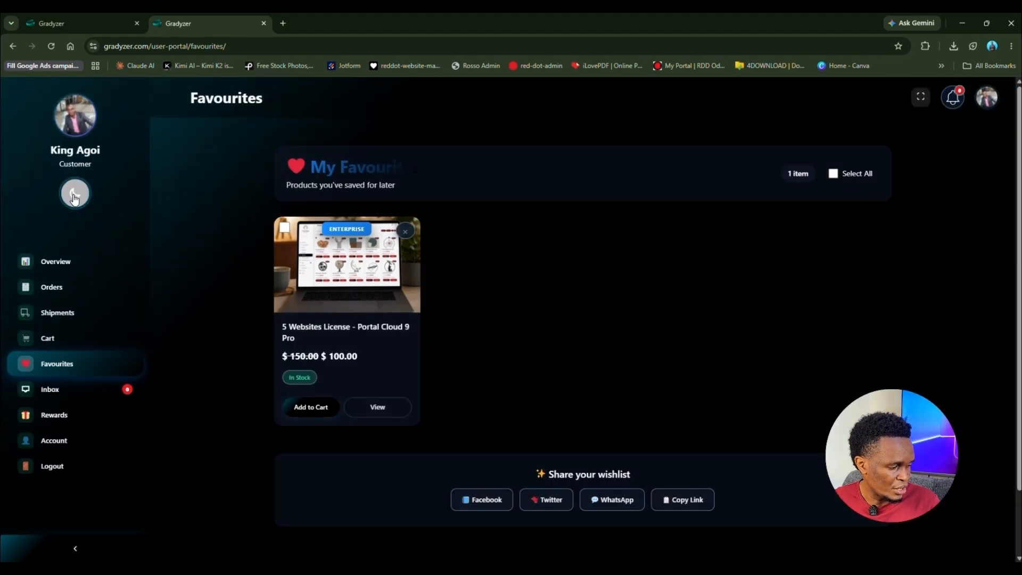
left_click(75, 196)
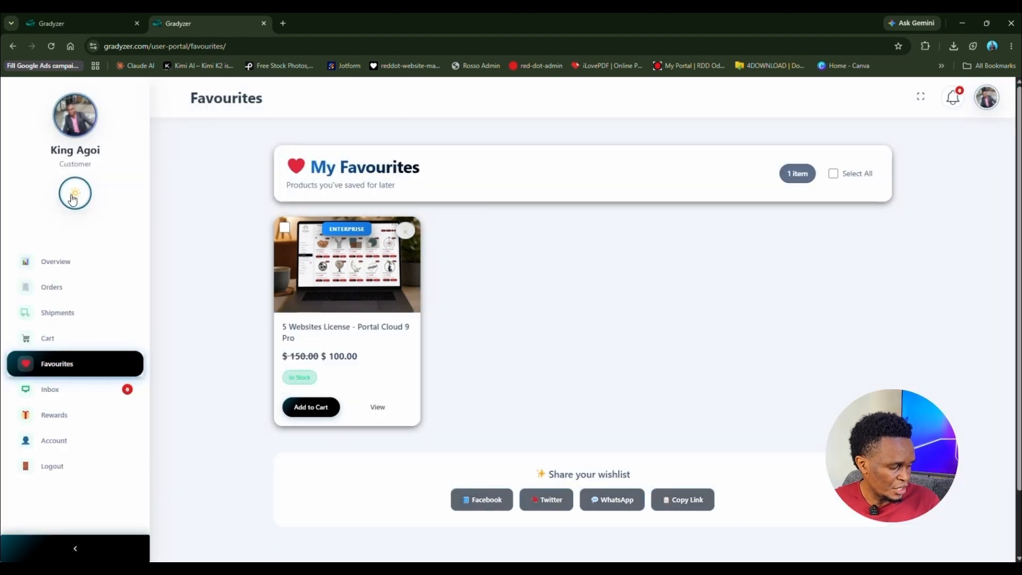
left_click(407, 230)
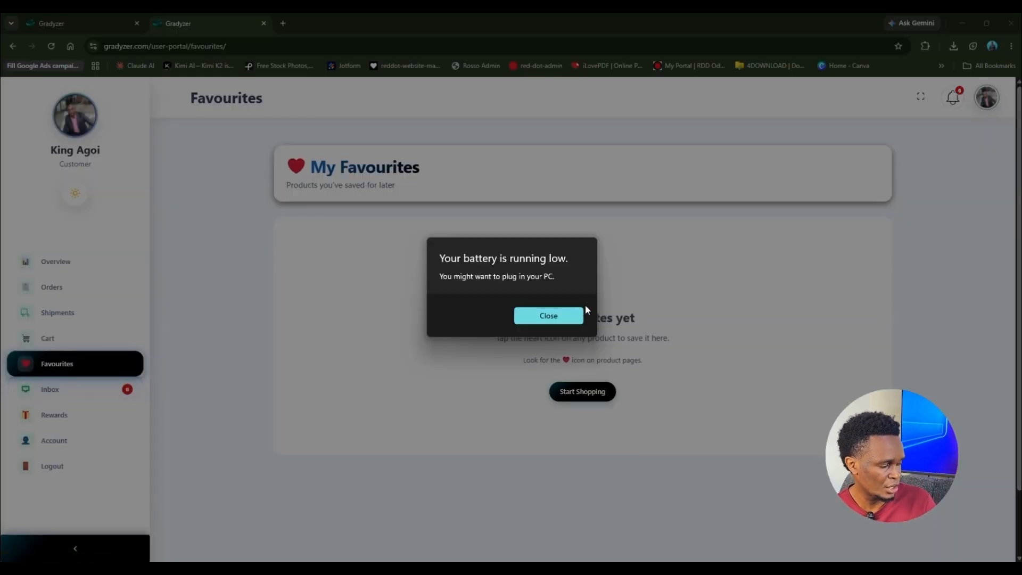
left_click(557, 316)
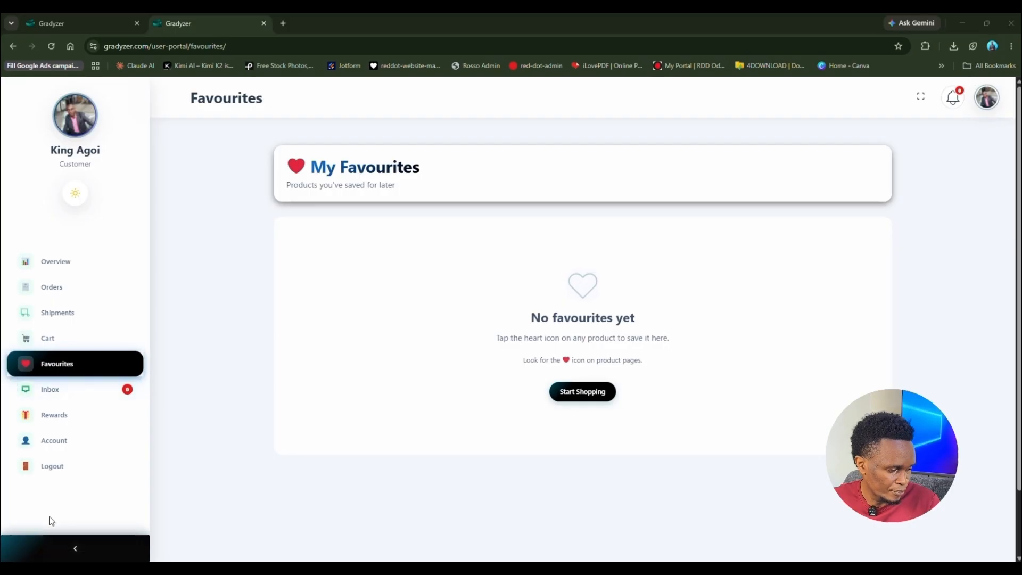